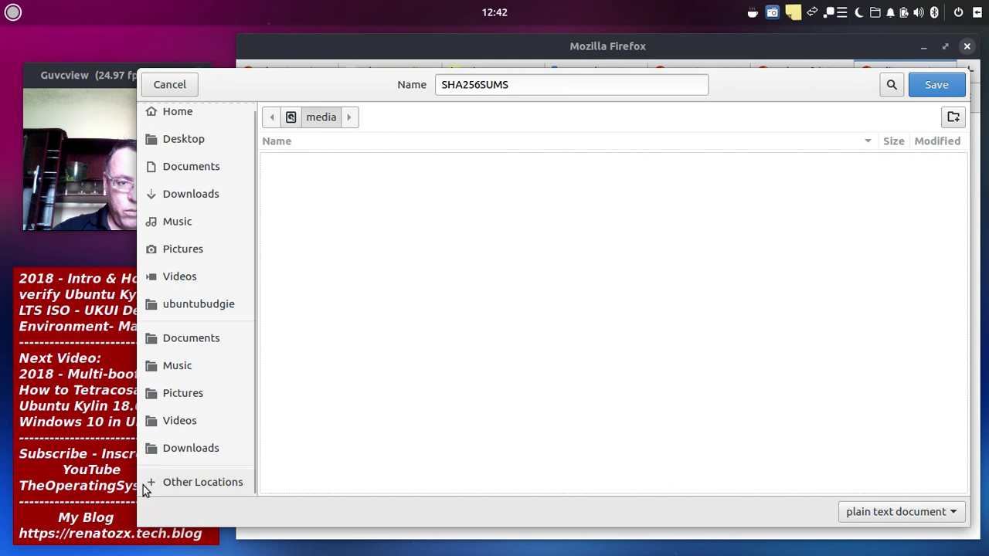
# - Try to browse the computer's root to the run folder as the save location for SHA256SUMS
pyautogui.click(153, 484)
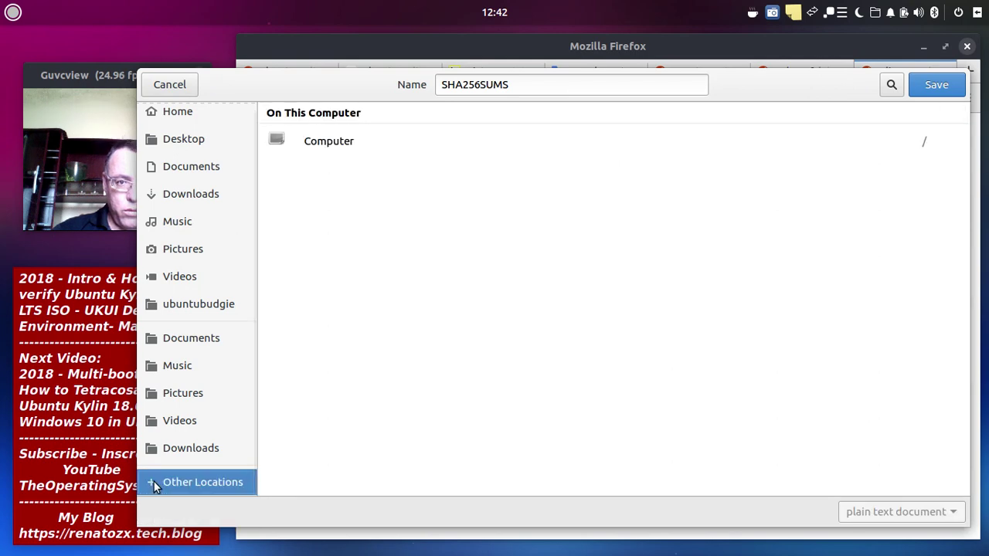
pyautogui.scroll(1, 245, 347)
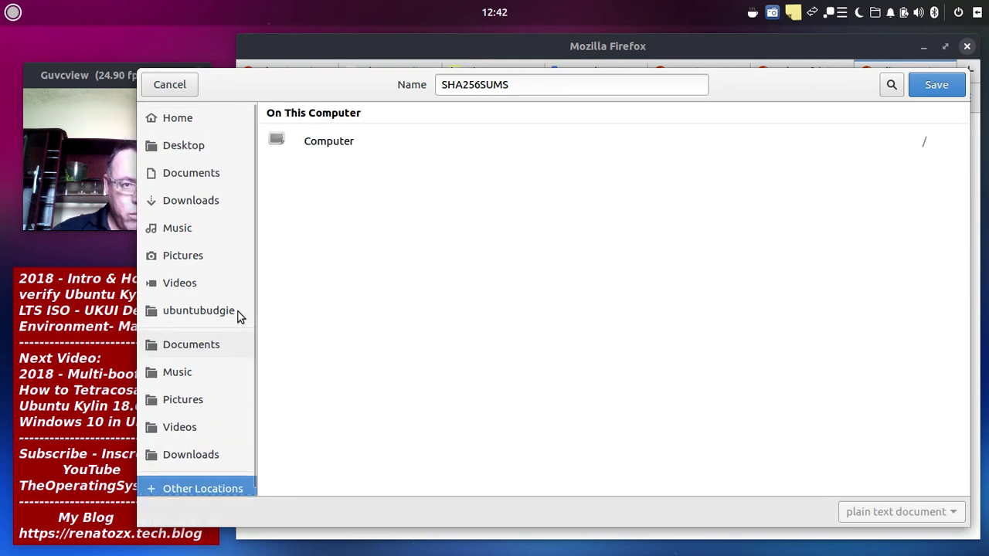
pyautogui.click(329, 143)
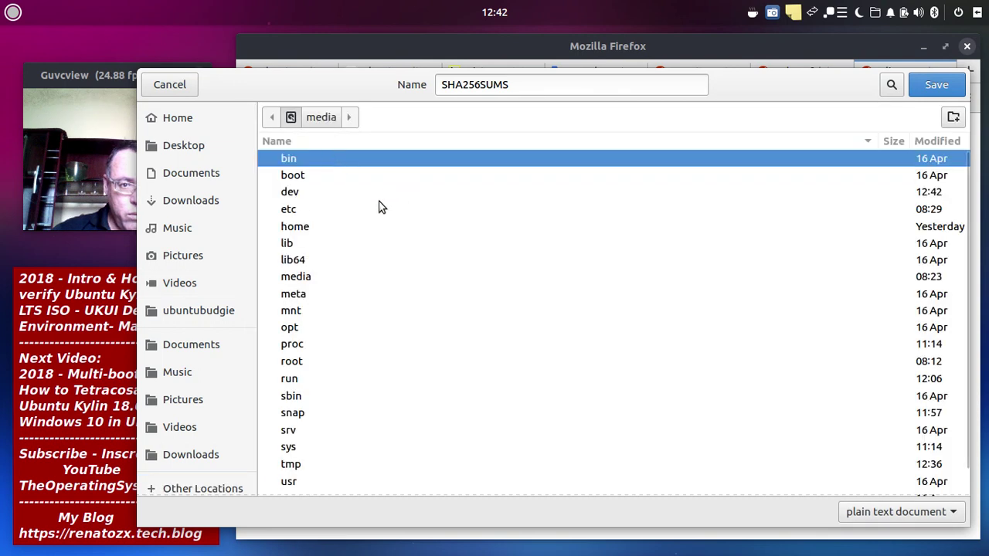
pyautogui.scroll(-1, 379, 250)
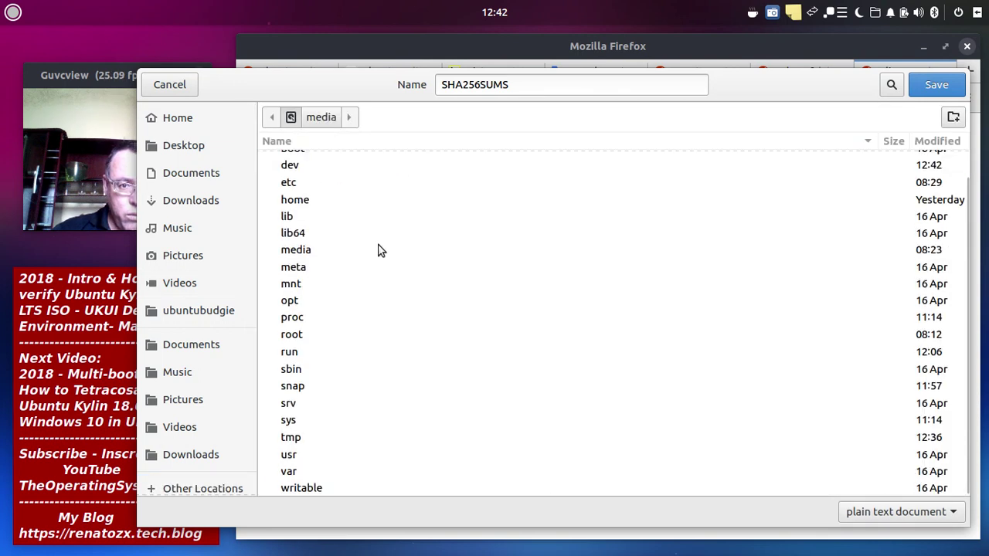
pyautogui.doubleClick(291, 354)
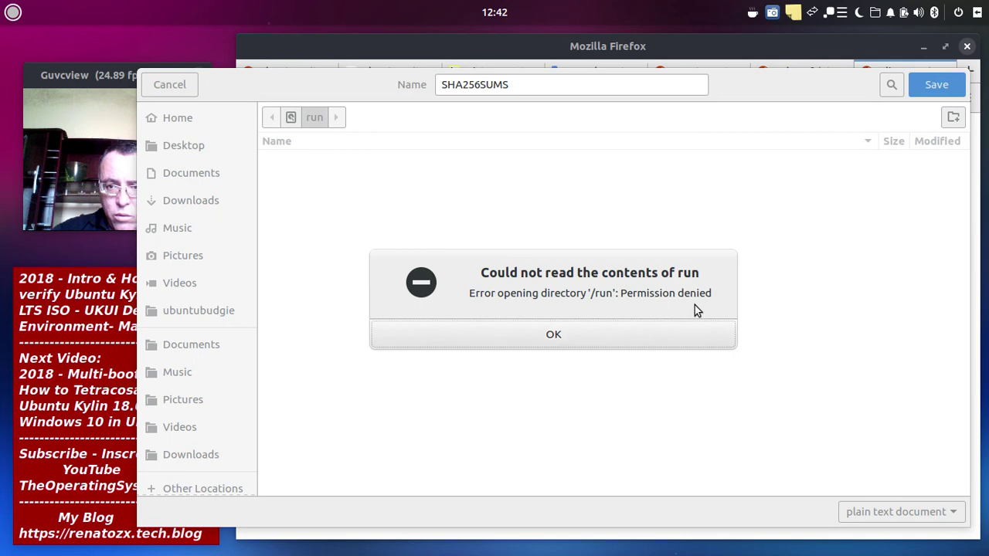
pyautogui.click(600, 329)
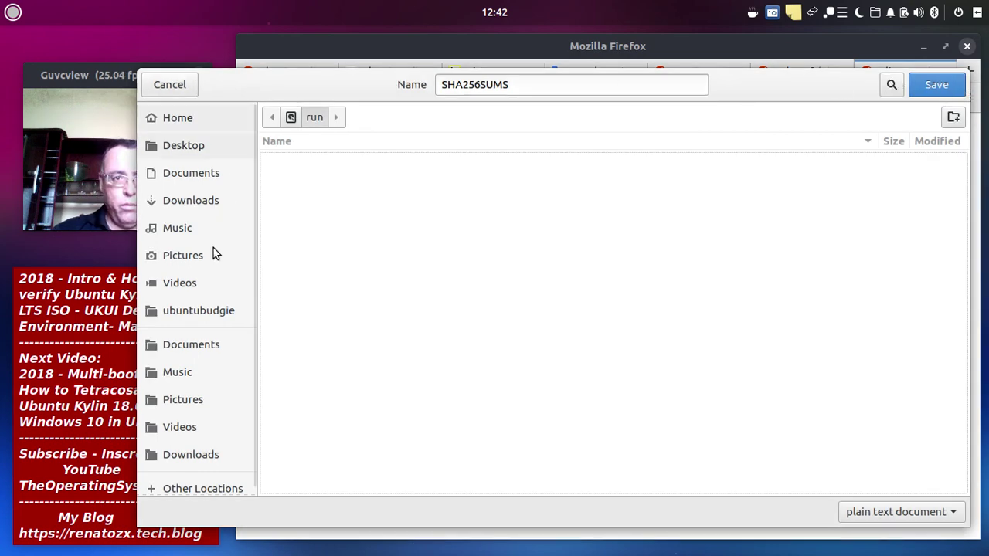
# - Save the SHA256SUMS file in the Downloads folder and dismiss the download notice
pyautogui.click(199, 203)
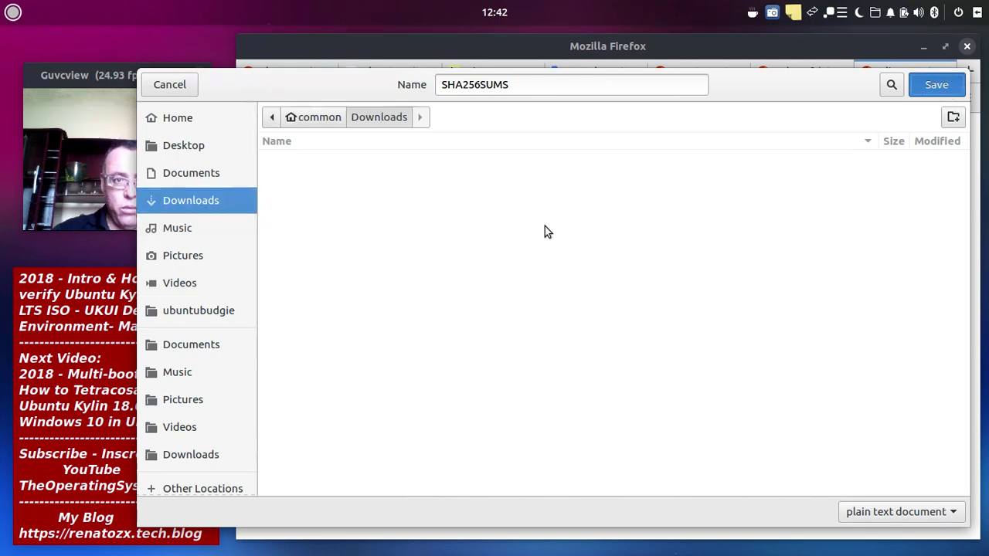
pyautogui.press('Return')
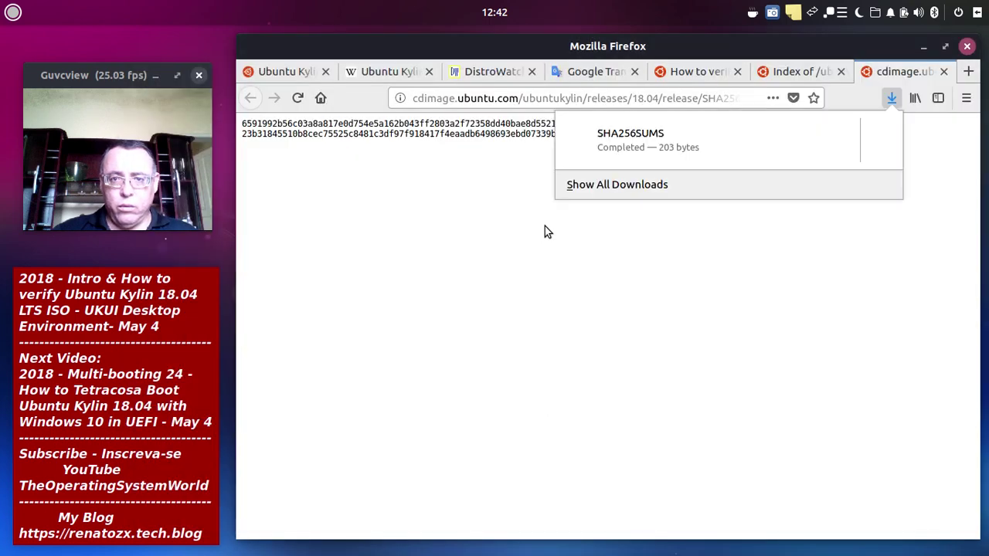
pyautogui.click(654, 274)
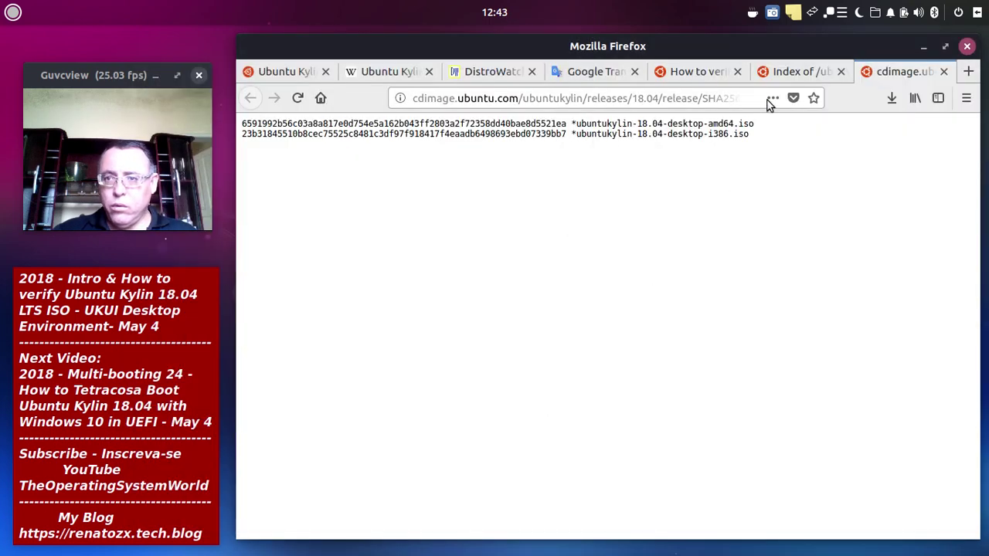
# - Translate the video description into Arabic in Google Translate and play the translation aloud
pyautogui.click(789, 71)
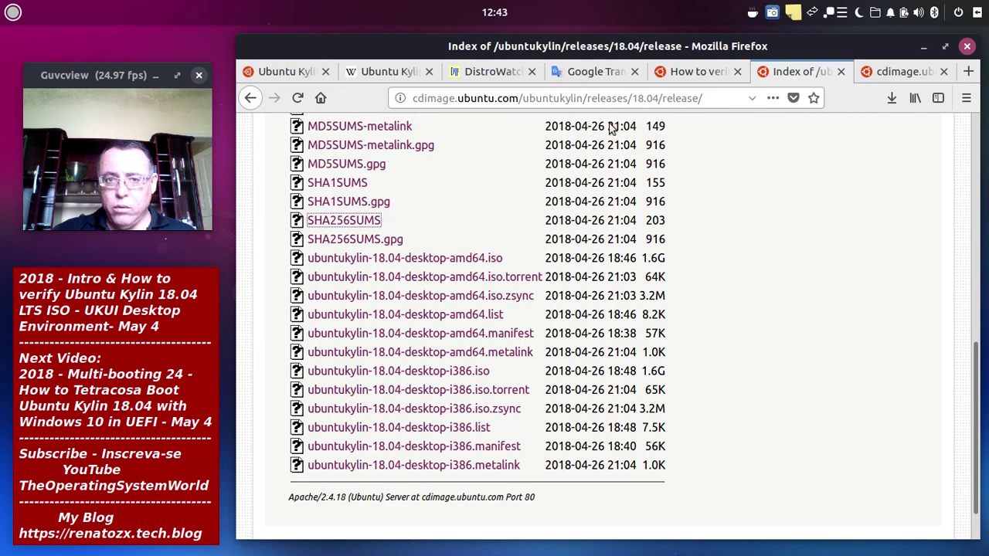
pyautogui.click(613, 76)
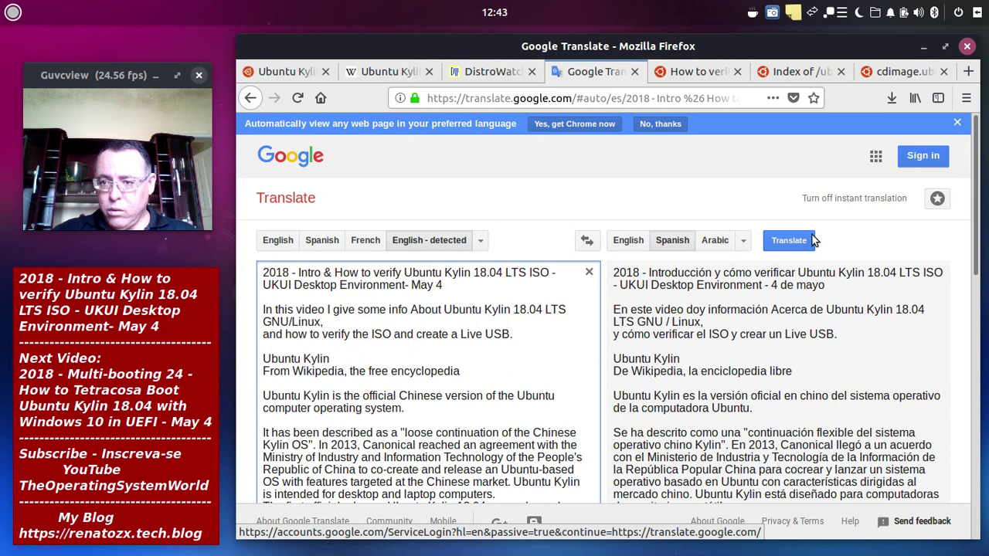
pyautogui.click(716, 241)
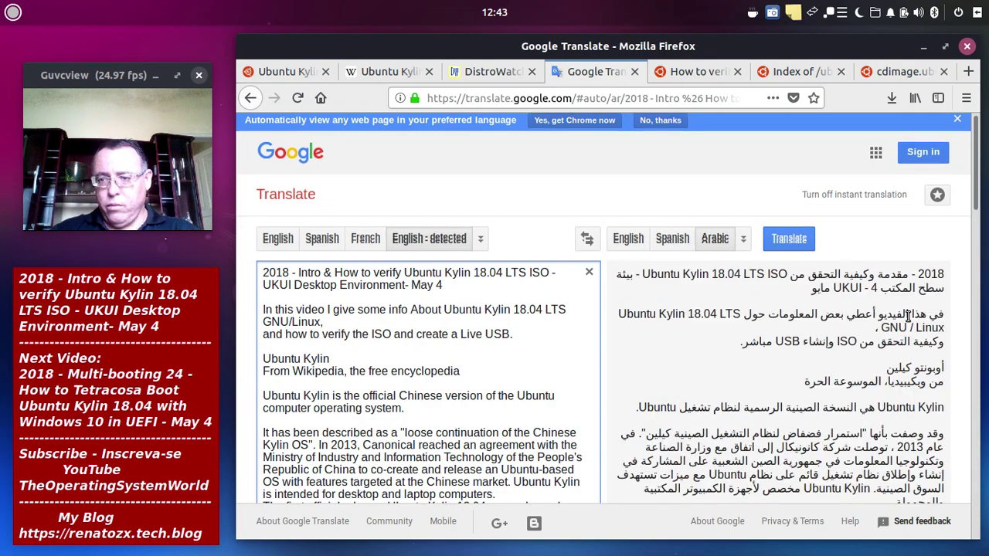
pyautogui.scroll(-10, 908, 317)
pyautogui.scroll(-5, 908, 316)
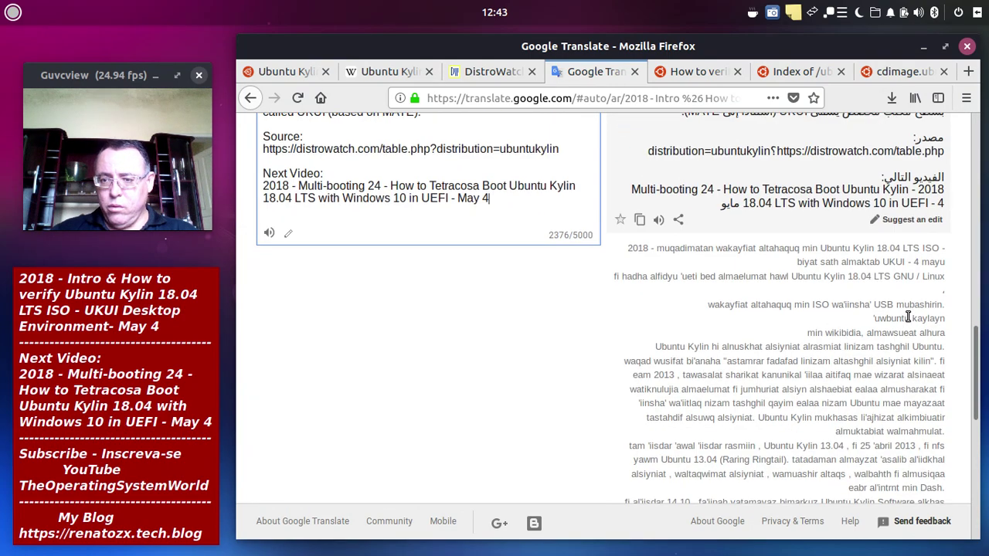
pyautogui.click(658, 220)
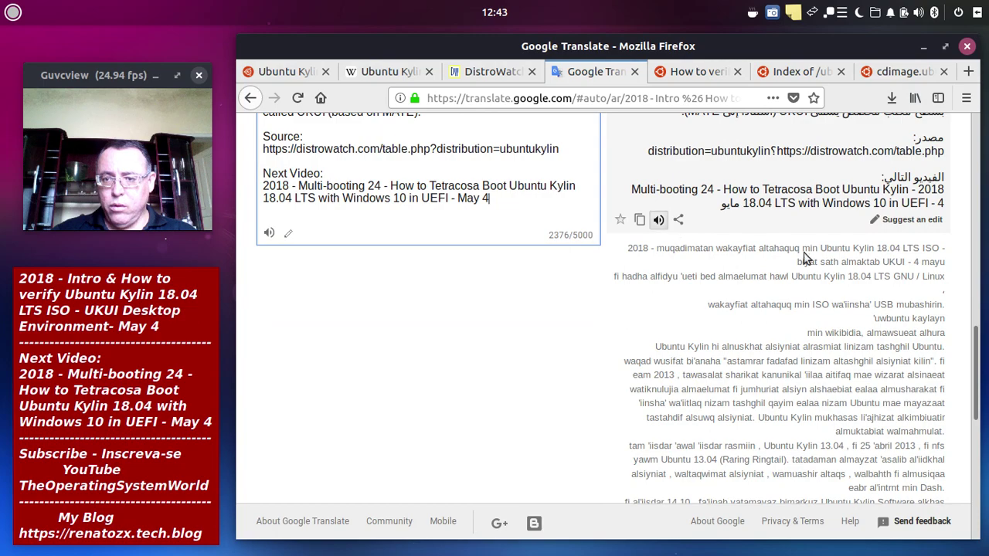
pyautogui.scroll(4, 813, 260)
pyautogui.scroll(15, 814, 257)
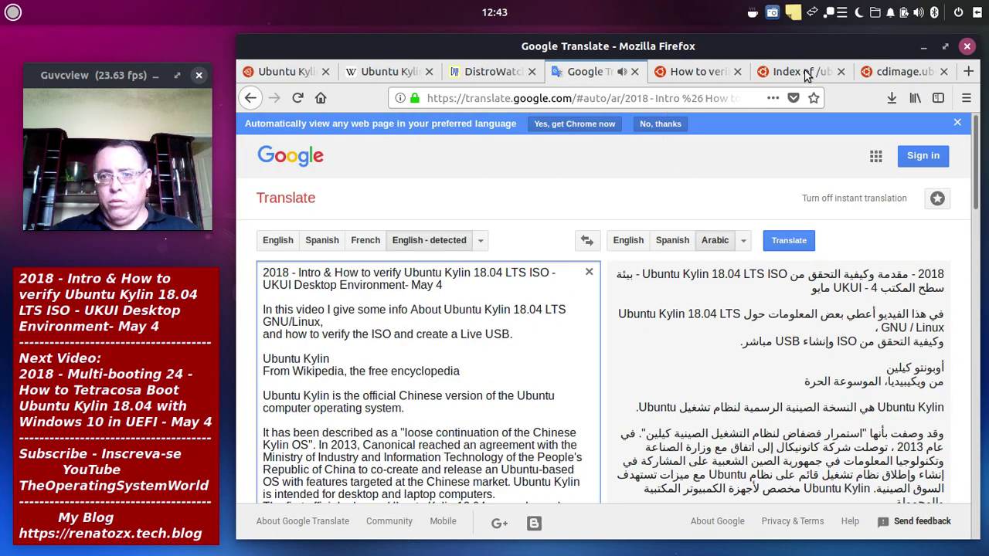
# - Start downloading SHA256SUMS.gpg from the Ubuntu Kylin 18.04 release index and choose to save the file
pyautogui.click(892, 71)
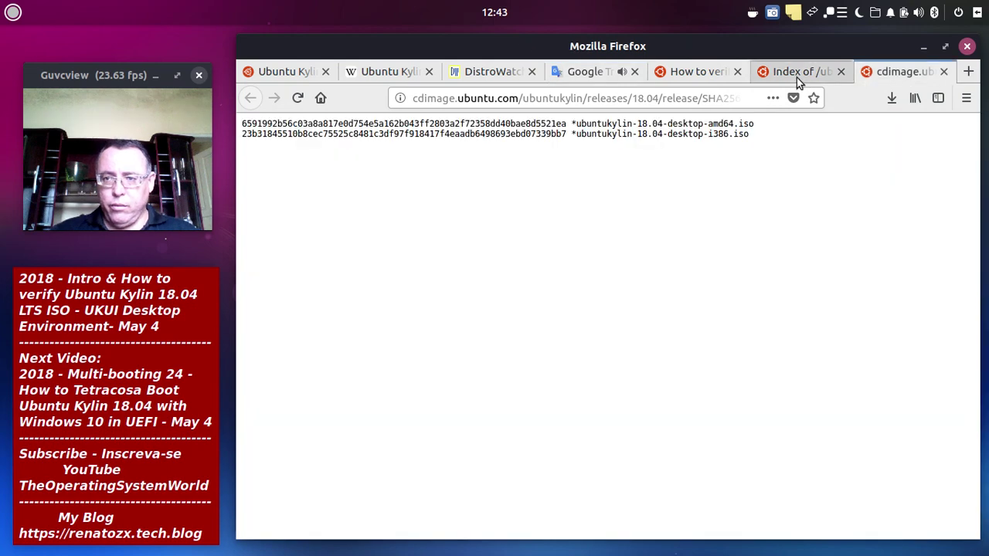
pyautogui.click(796, 73)
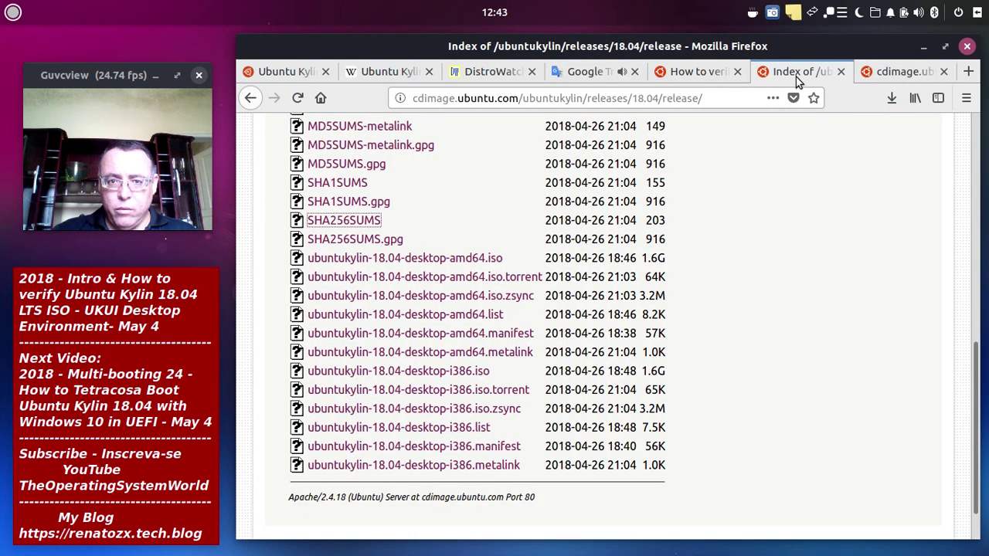
pyautogui.click(363, 241)
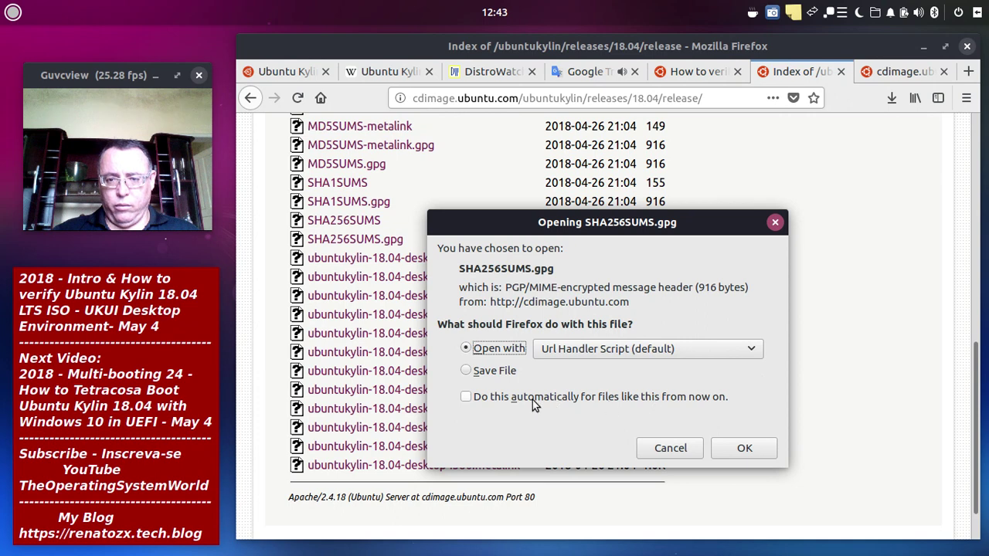
pyautogui.click(487, 374)
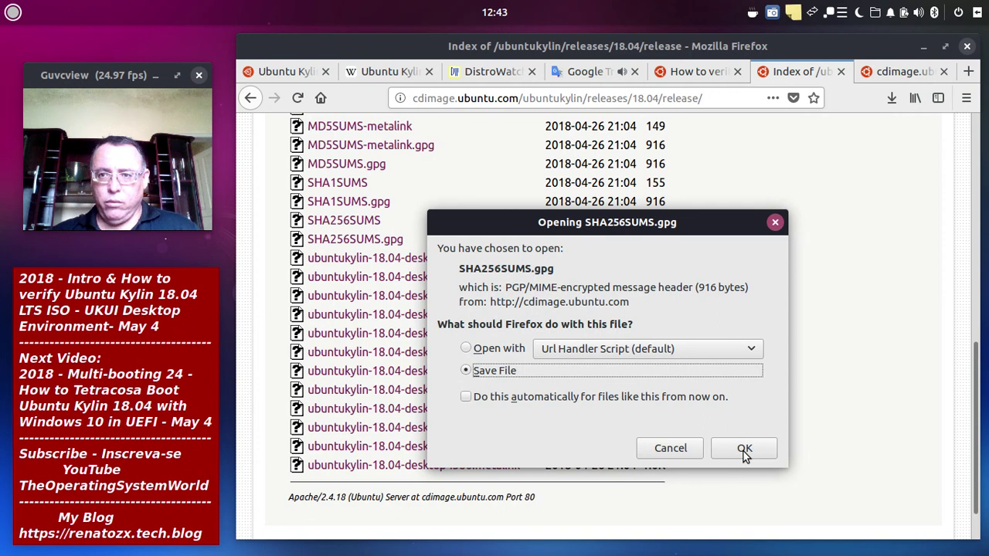
pyautogui.click(774, 13)
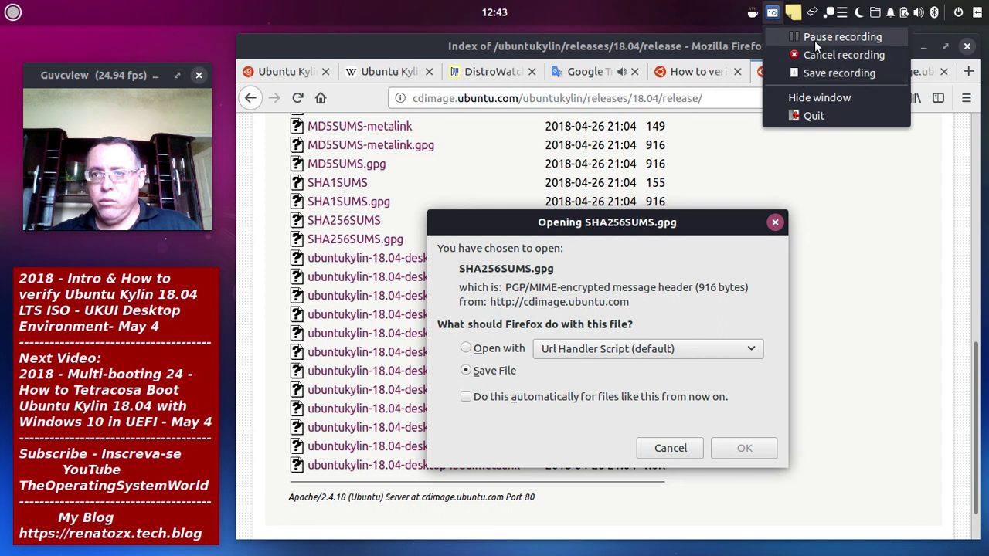
pyautogui.click(815, 39)
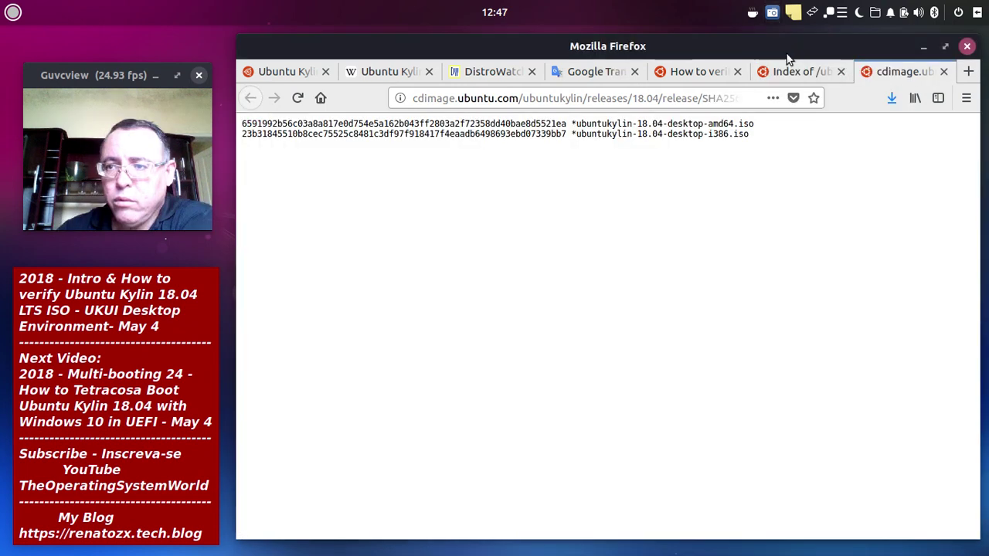
# - Review the tutorial's section on downloading checksums and signatures, checking its SHA256SUMS files against the release index
pyautogui.click(698, 72)
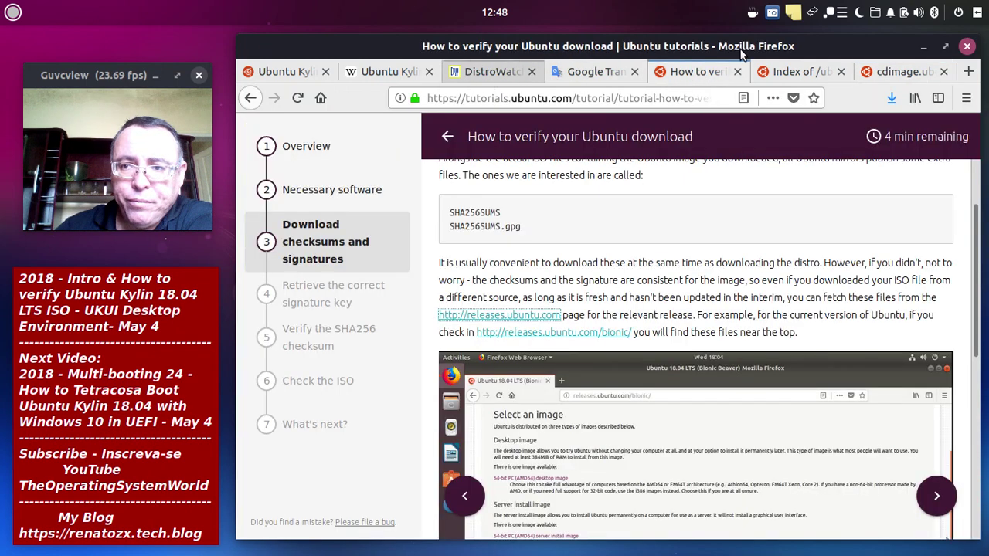
pyautogui.click(788, 71)
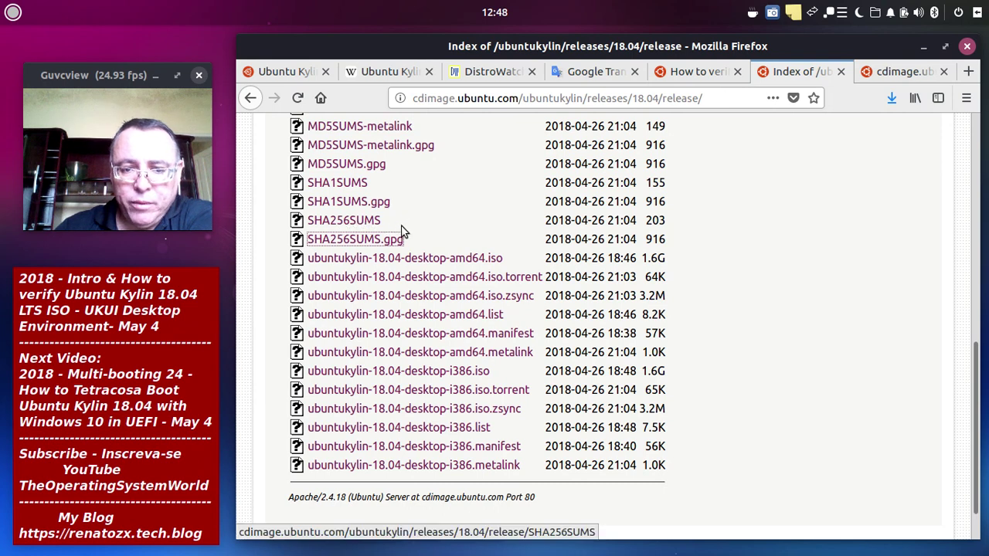
pyautogui.click(713, 73)
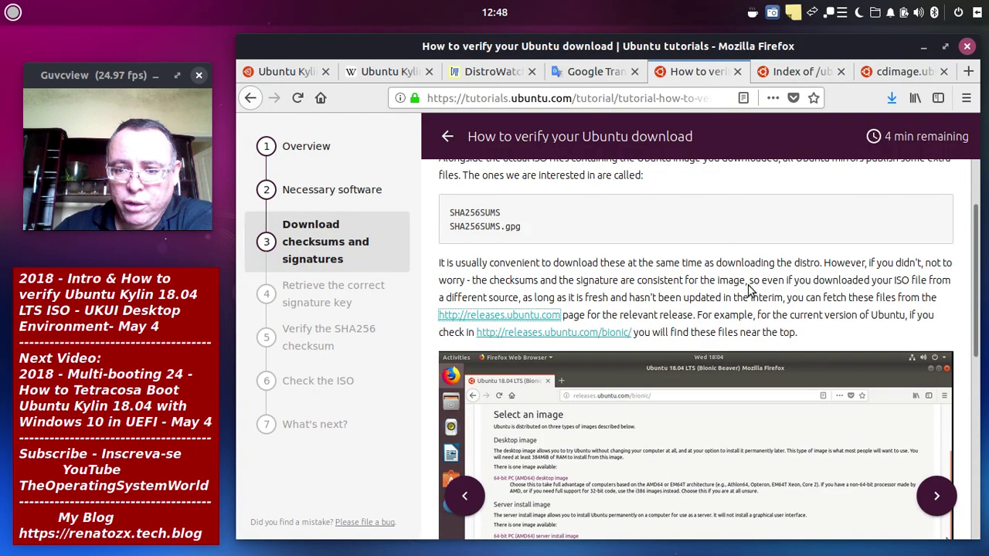
pyautogui.scroll(-3, 692, 315)
pyautogui.scroll(3, 692, 315)
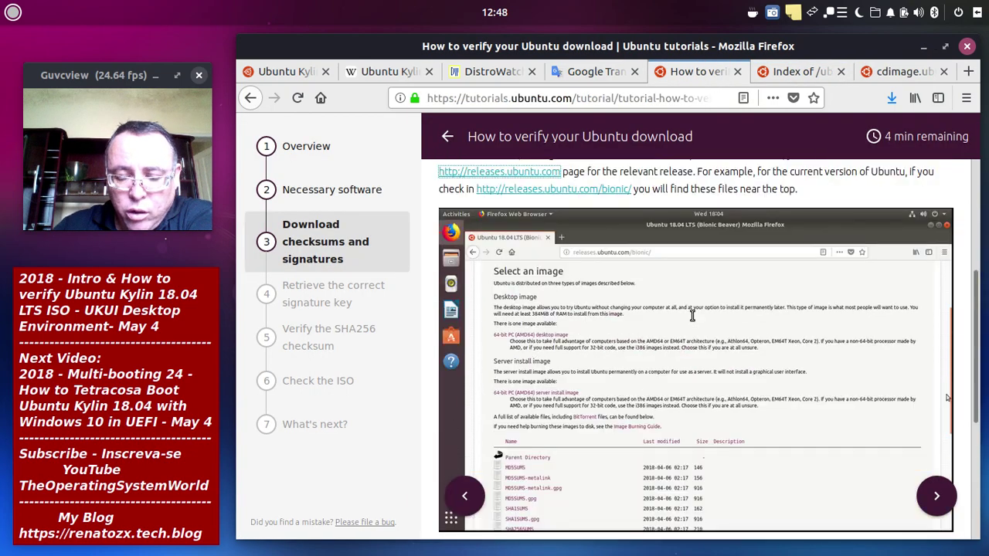
pyautogui.moveTo(522, 227); pyautogui.dragTo(448, 205)
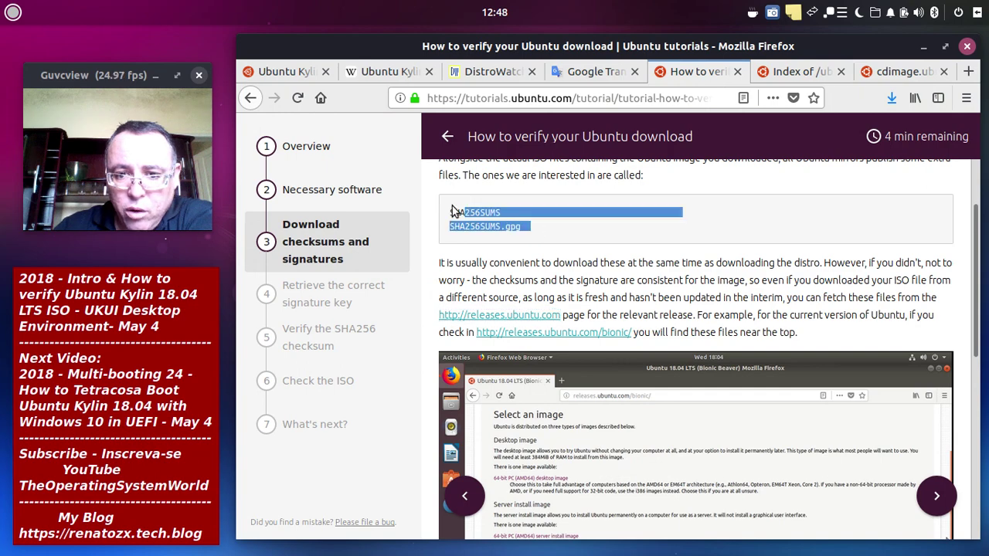
pyautogui.scroll(-5, 738, 217)
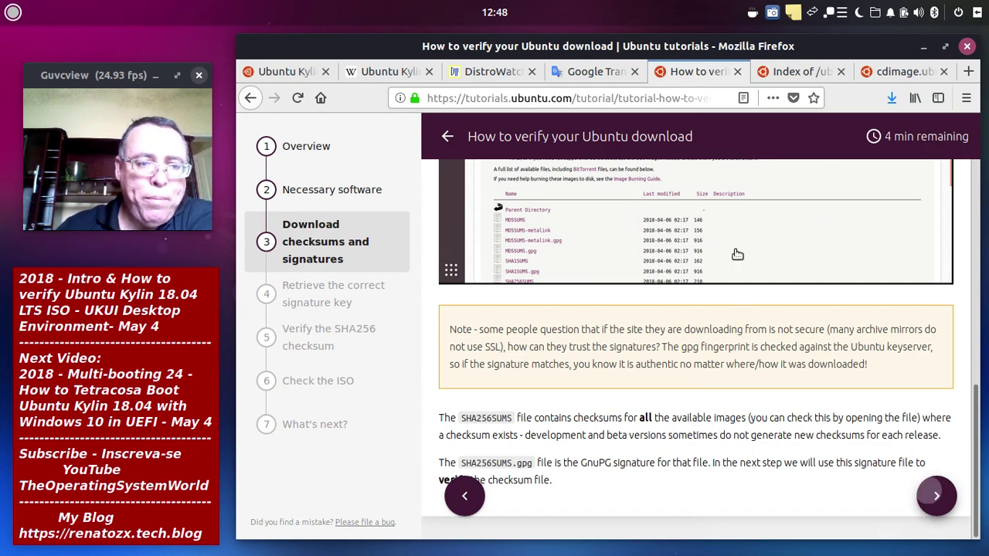
# - Advance the tutorial to retrieving the signature key and copy the gpg keyserver command that receives keys 0xFBB75451 and 0xEFE21092
pyautogui.press('Right')
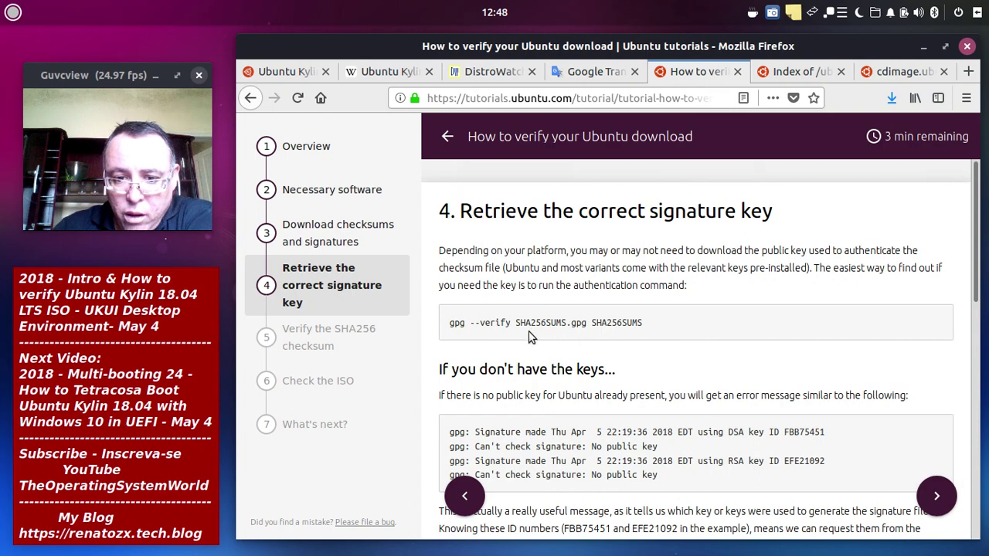
pyautogui.scroll(-4, 705, 330)
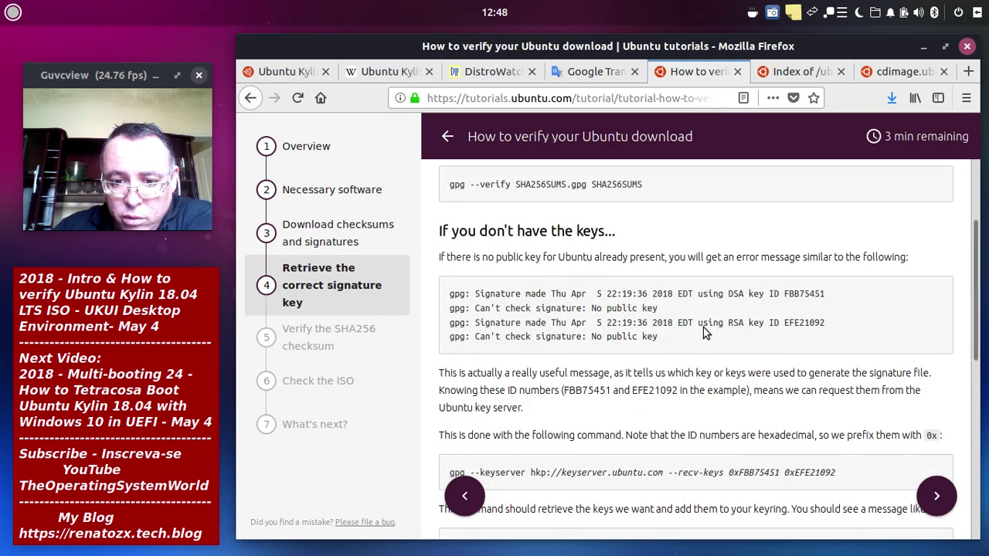
pyautogui.scroll(-1, 705, 329)
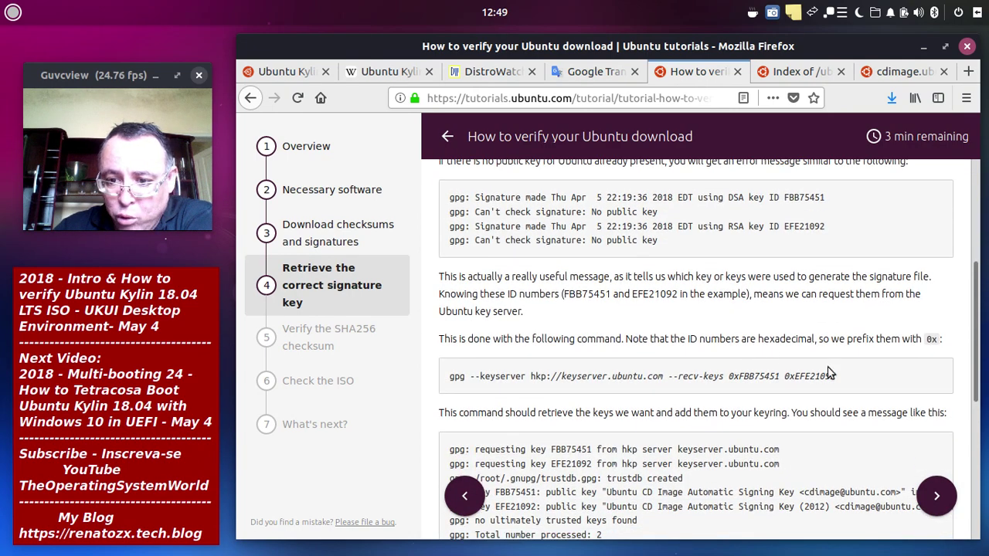
pyautogui.moveTo(845, 377); pyautogui.dragTo(444, 376)
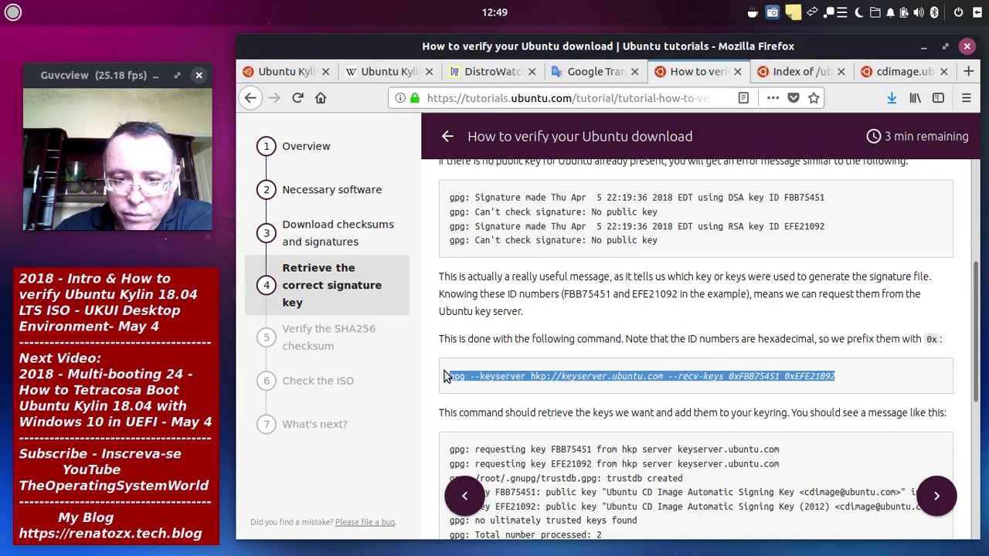
pyautogui.rightClick(485, 376)
pyautogui.click(516, 384)
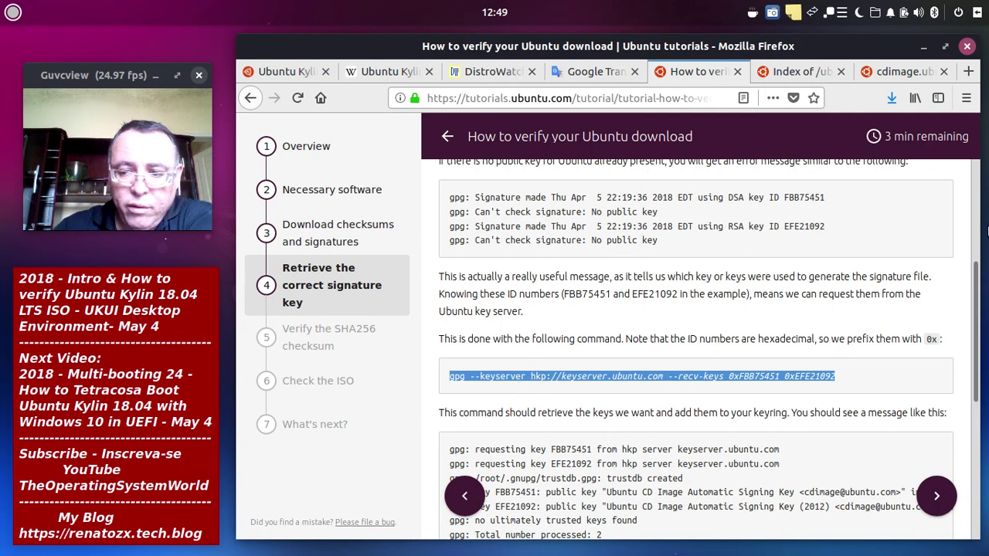
# - Open a Tilix terminal in the UbuntuKylin folder and arrange its window over the file manager
pyautogui.moveTo(987, 232)
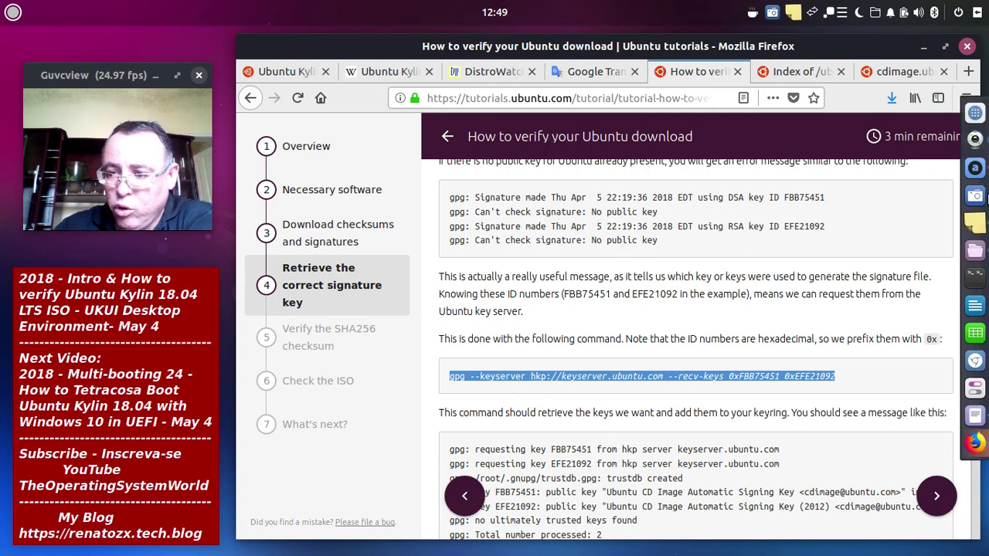
pyautogui.click(979, 254)
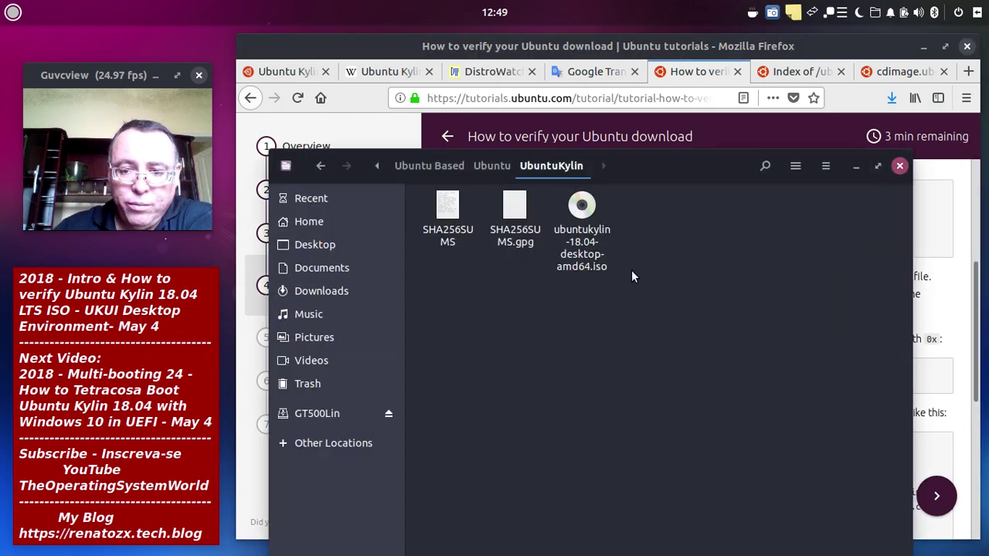
pyautogui.rightClick(724, 317)
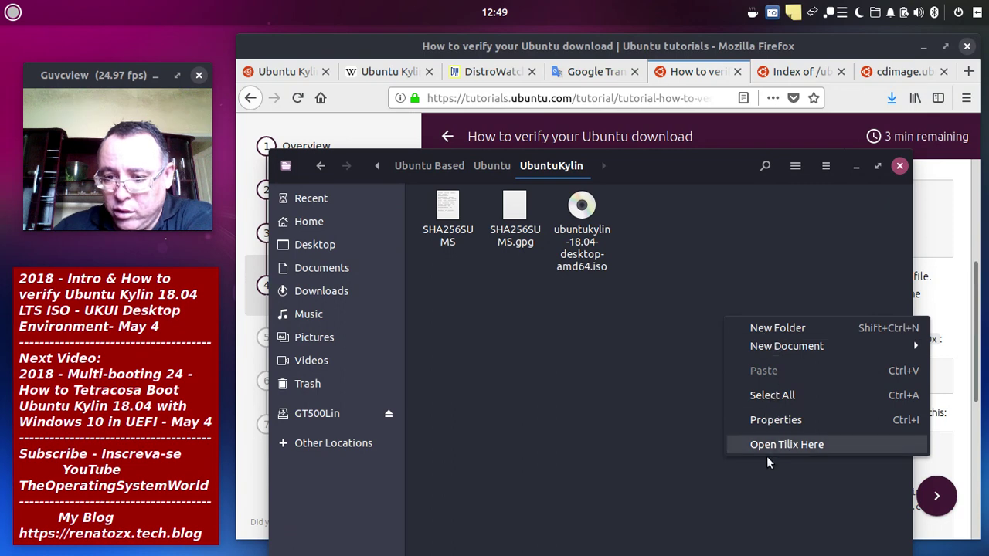
pyautogui.click(801, 444)
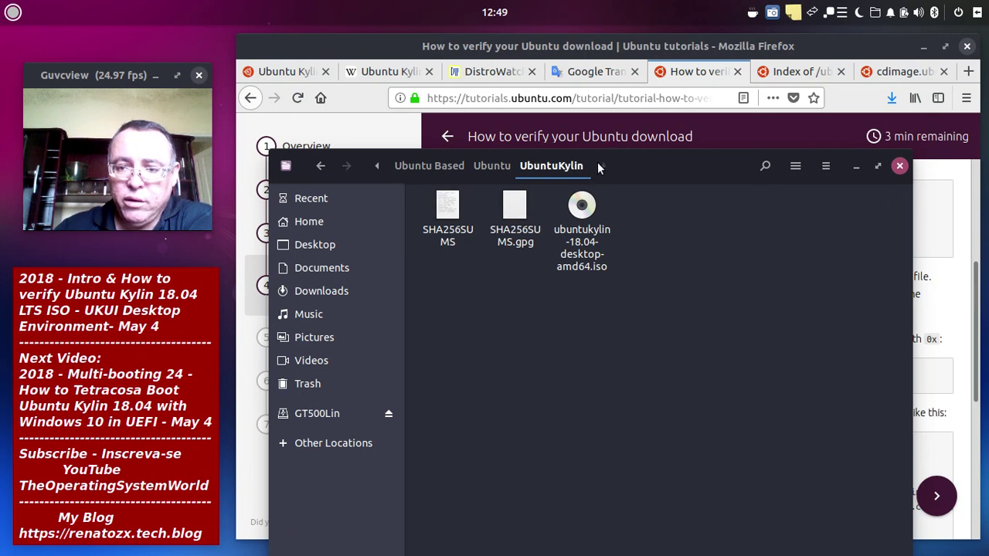
pyautogui.moveTo(623, 158); pyautogui.dragTo(596, 122)
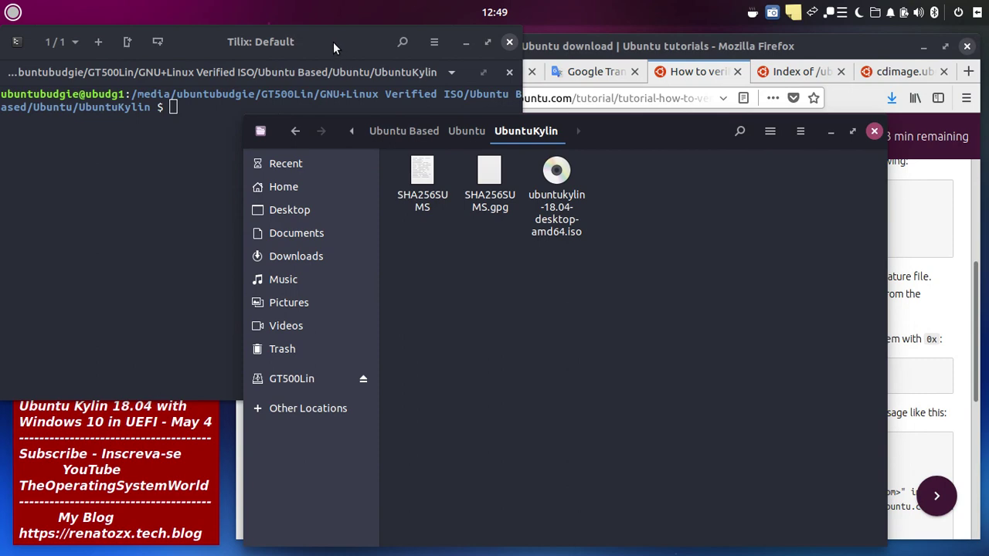
pyautogui.moveTo(333, 42); pyautogui.dragTo(633, 253)
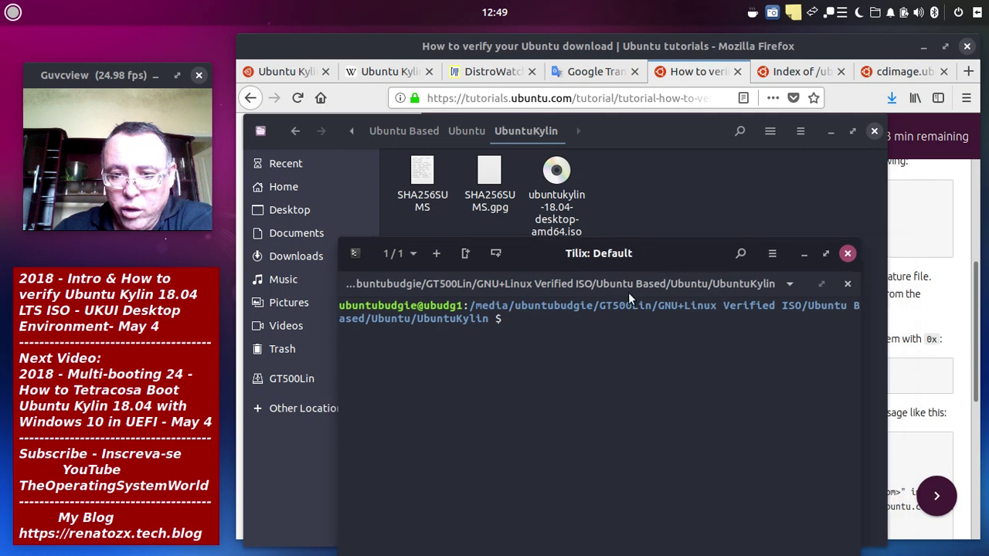
# - Paste and run the copied gpg command that receives keys 0xFBB75451 and 0xEFE21092 from keyserver.ubuntu.com
pyautogui.rightClick(553, 323)
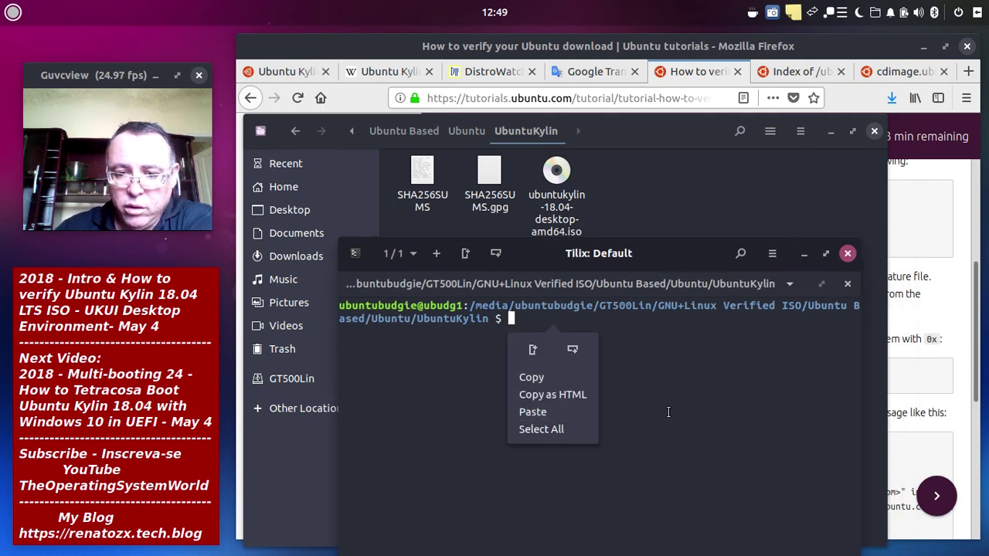
pyautogui.click(534, 415)
pyautogui.press('Return')
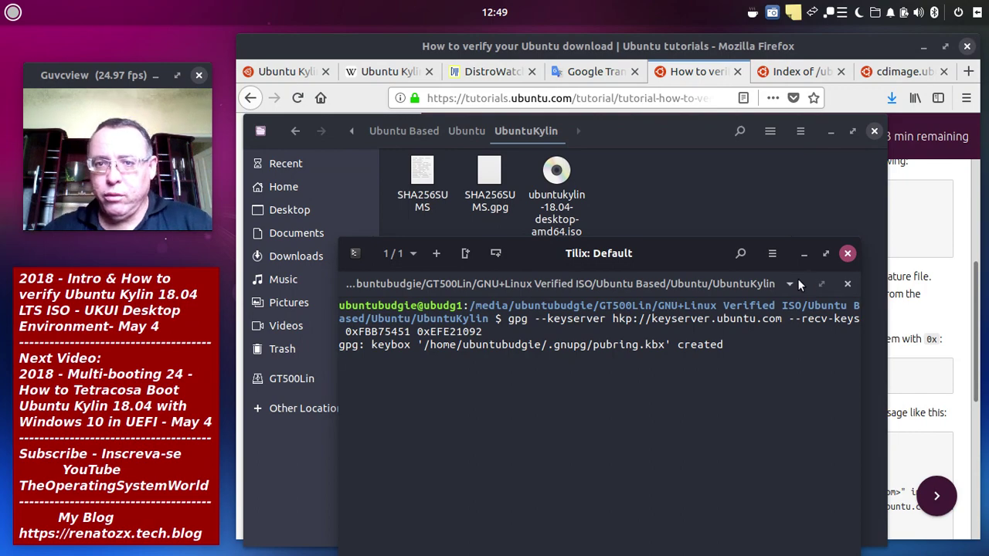
# - Switch back to Google Translate and play the Arabic translation of the video description aloud
pyautogui.click(602, 74)
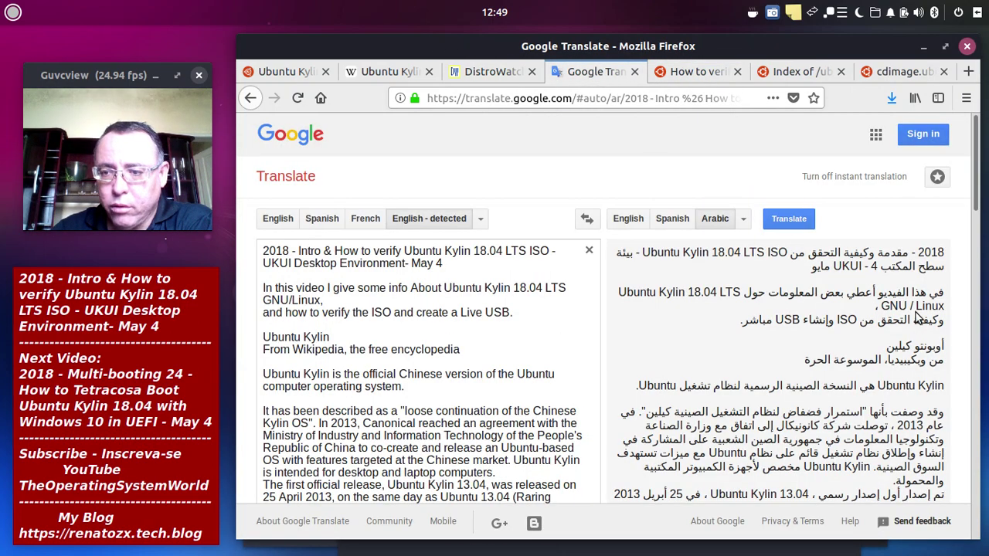
pyautogui.scroll(-10, 917, 312)
pyautogui.scroll(-3, 917, 312)
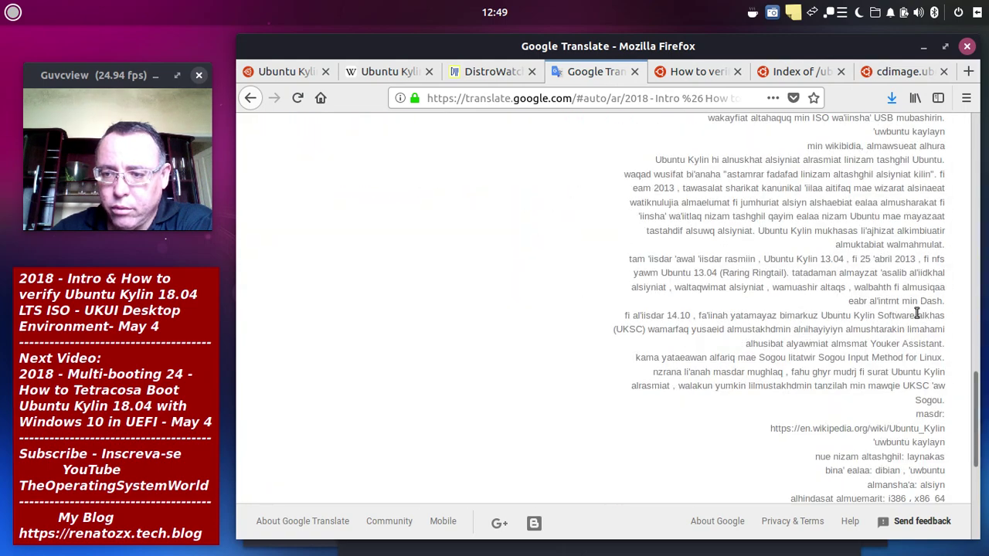
pyautogui.scroll(5, 916, 312)
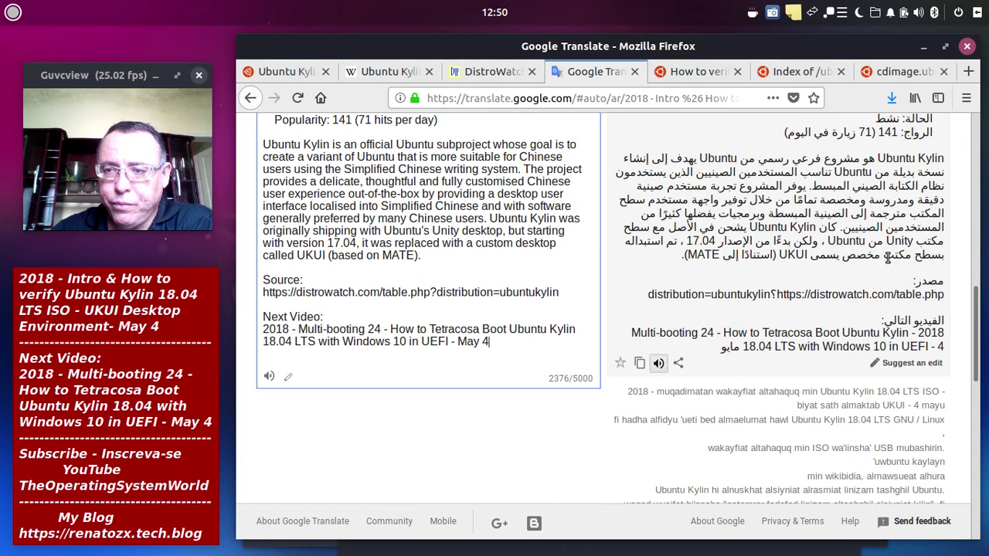
pyautogui.scroll(6, 888, 260)
pyautogui.scroll(3, 889, 260)
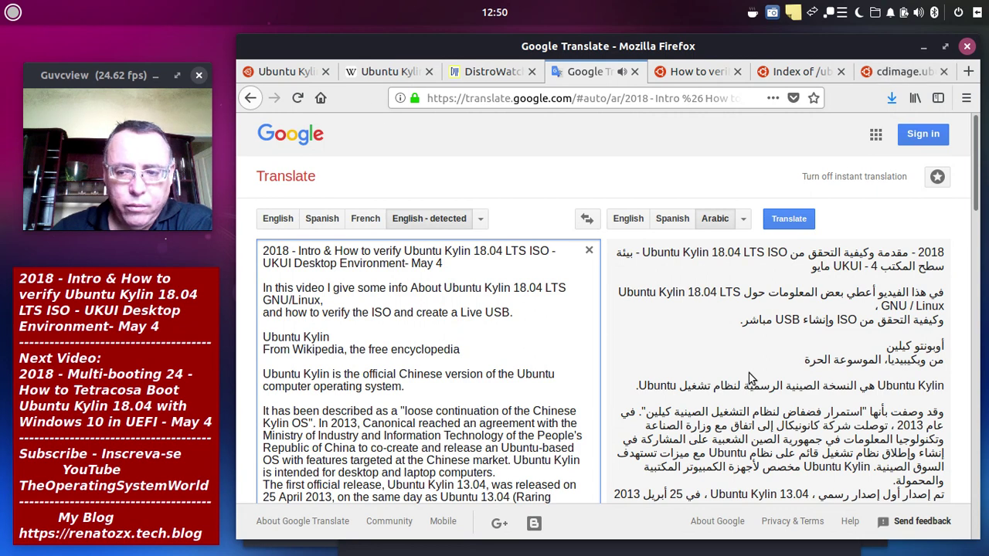
# - Check the output of the key retrieval command in the Tilix terminal
pyautogui.moveTo(986, 437)
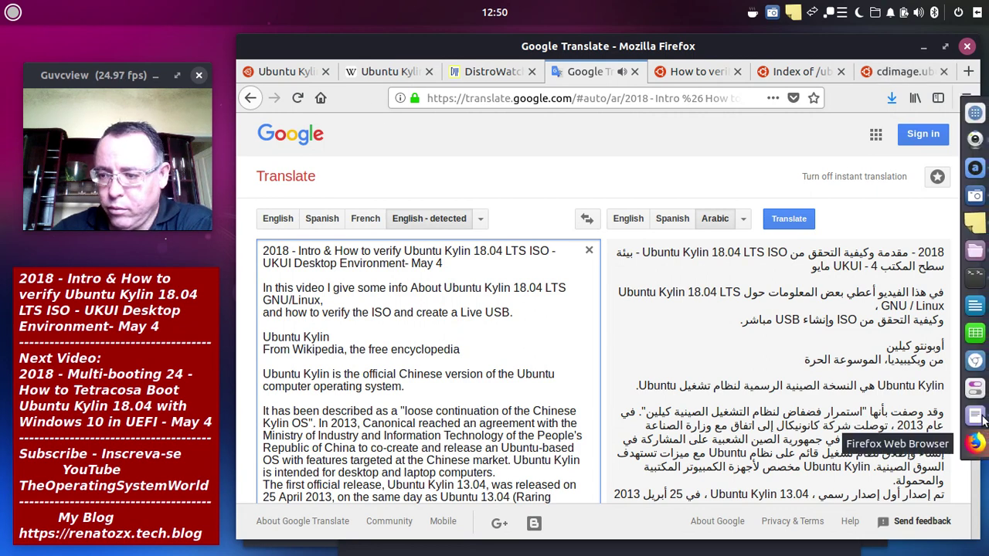
pyautogui.click(975, 278)
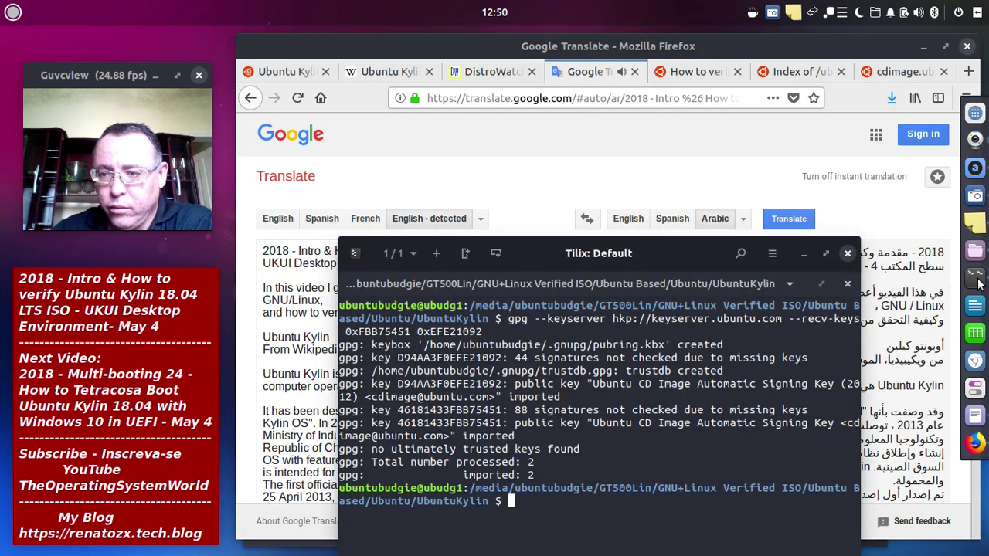
pyautogui.click(975, 280)
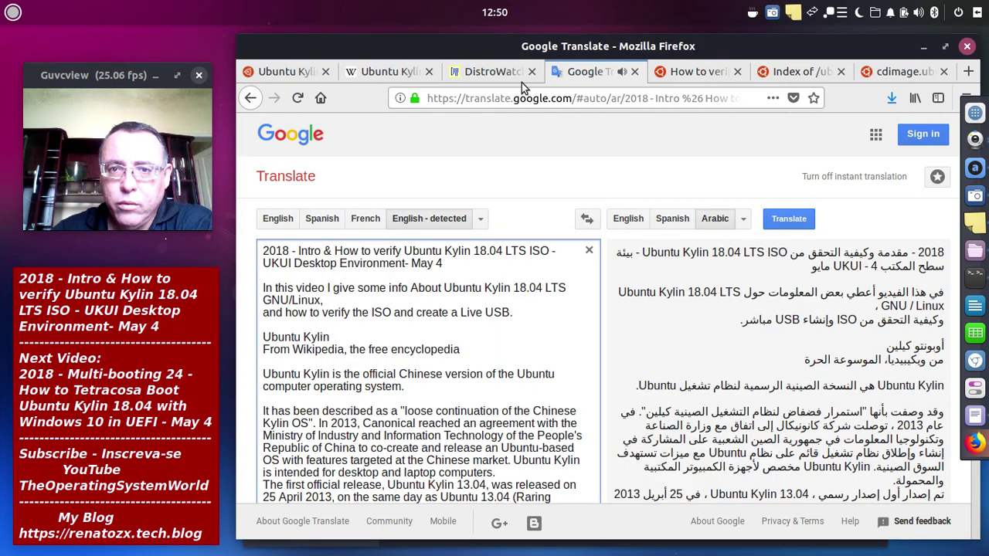
# - Return to the Ubuntu verification tutorial and copy its authentication command, gpg --verify SHA256SUMS.gpg SHA256SUMS, with the terminal moved out of the way
pyautogui.click(708, 75)
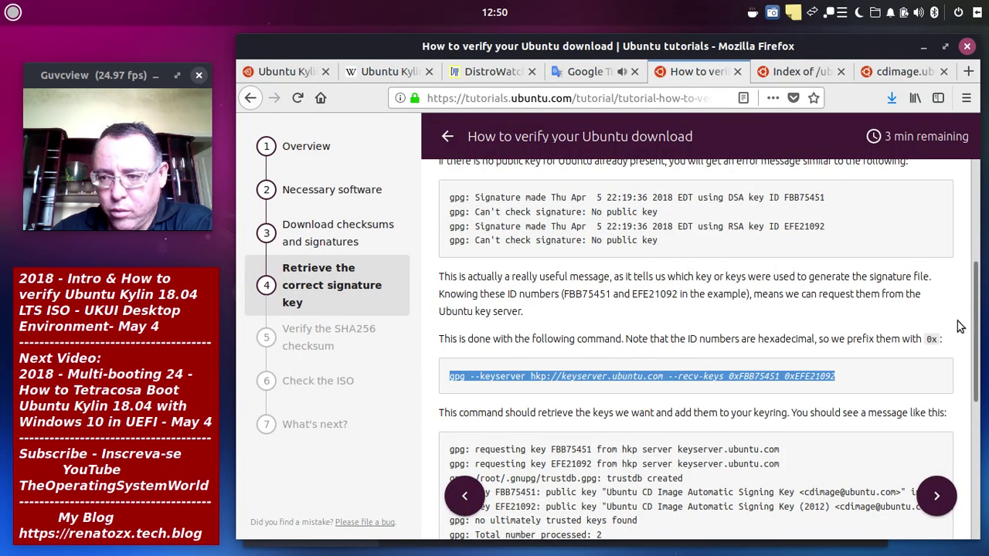
pyautogui.moveTo(986, 309)
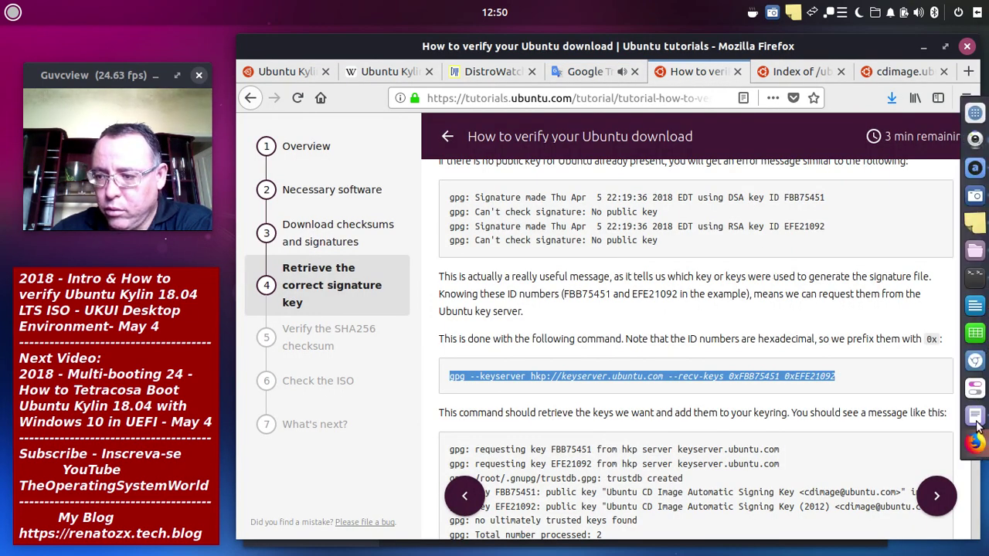
pyautogui.click(975, 279)
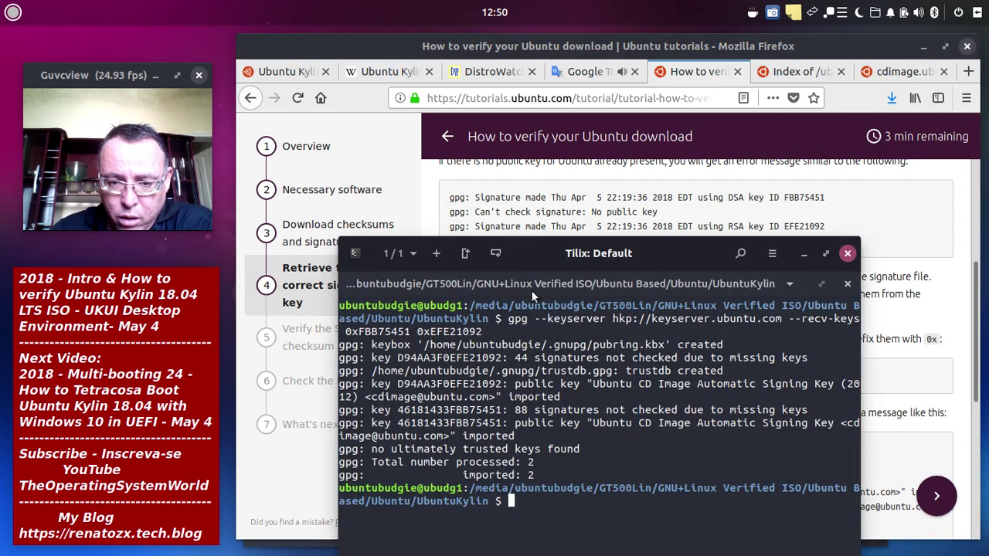
pyautogui.moveTo(511, 247)
pyautogui.mouseDown()
pyautogui.moveTo(395, 247)
pyautogui.moveTo(390, 277)
pyautogui.moveTo(263, 354)
pyautogui.moveTo(285, 374)
pyautogui.mouseUp()
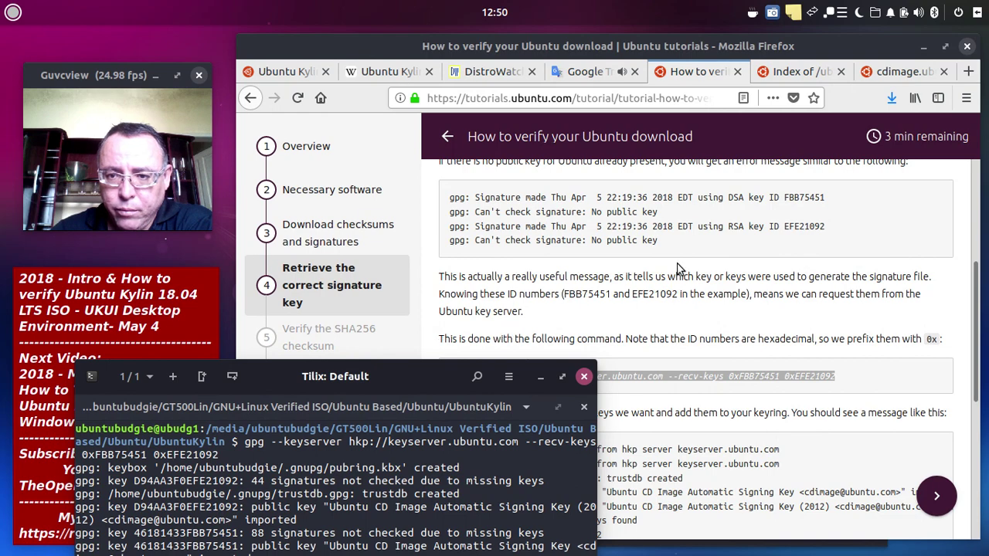
pyautogui.scroll(4, 679, 269)
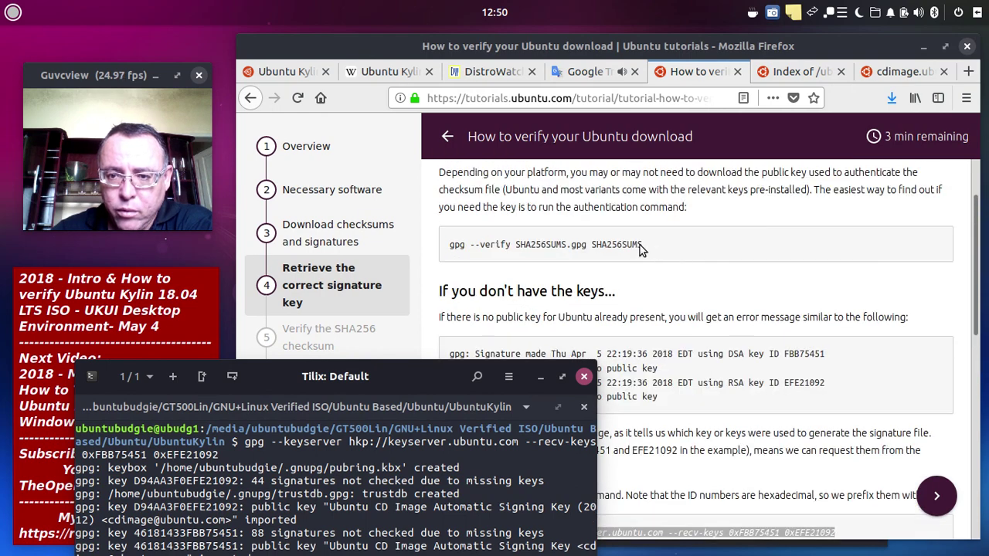
pyautogui.moveTo(640, 245); pyautogui.dragTo(449, 246)
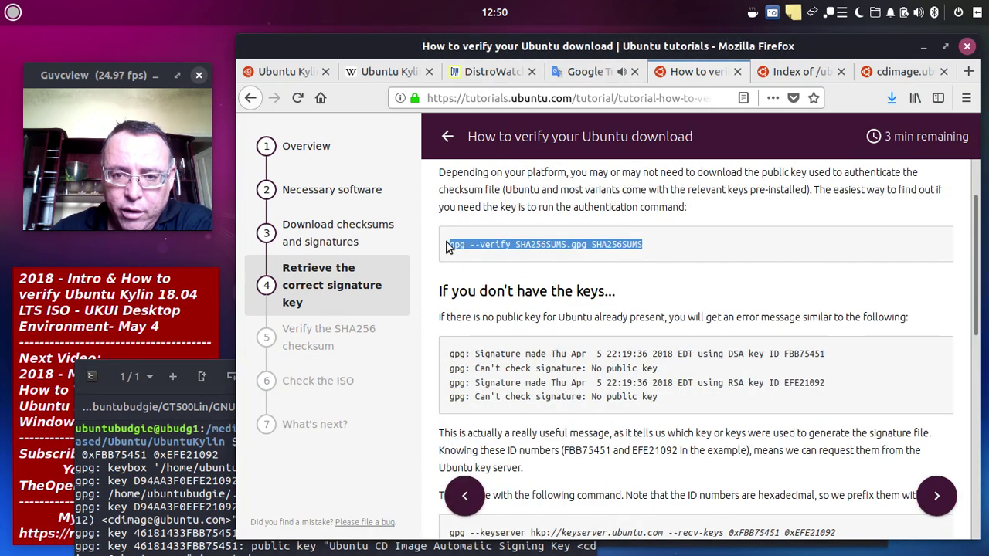
pyautogui.rightClick(562, 244)
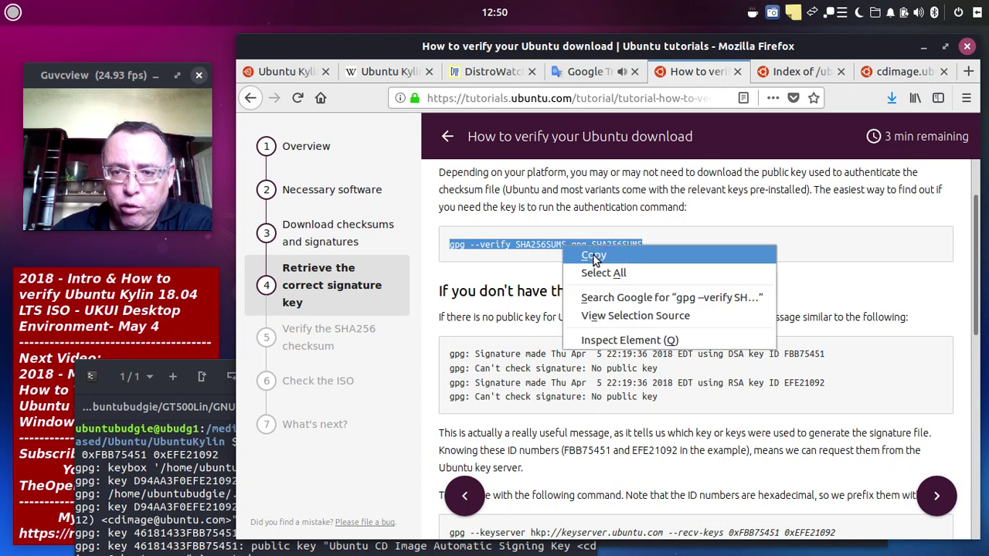
pyautogui.click(594, 258)
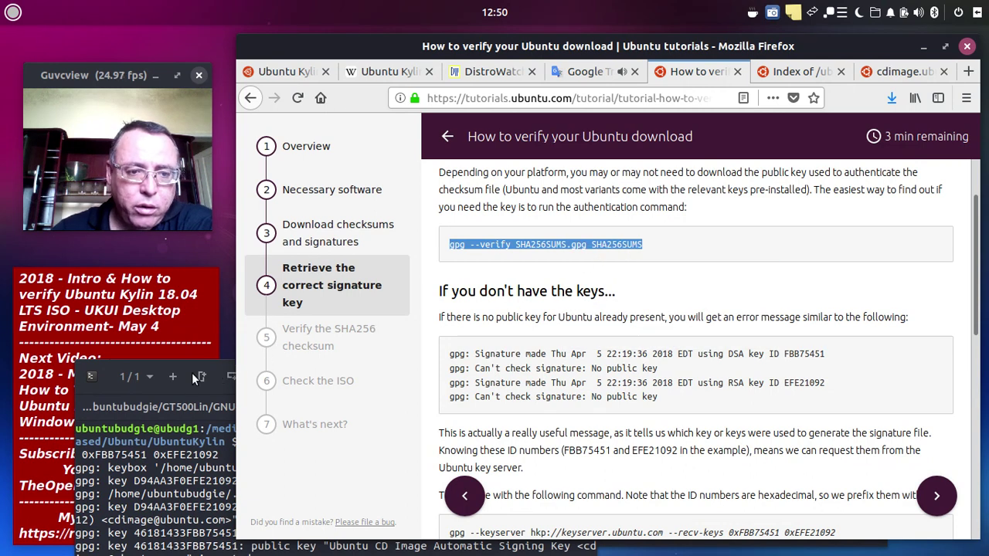
# - Run gpg --verify SHA256SUMS.gpg SHA256SUMS in the terminal and examine the signature line in its output
pyautogui.moveTo(231, 366); pyautogui.dragTo(558, 230)
pyautogui.rightClick(607, 338)
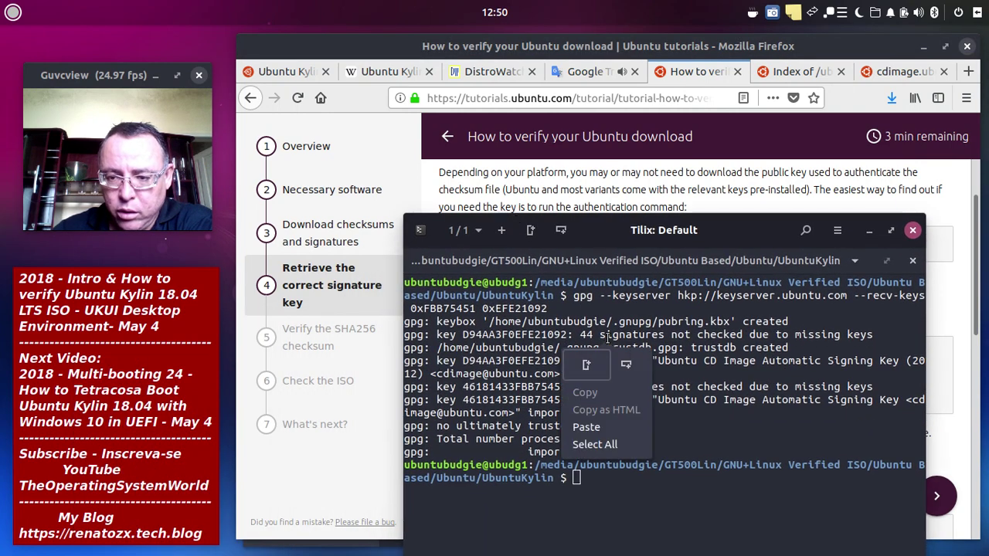
pyautogui.click(599, 427)
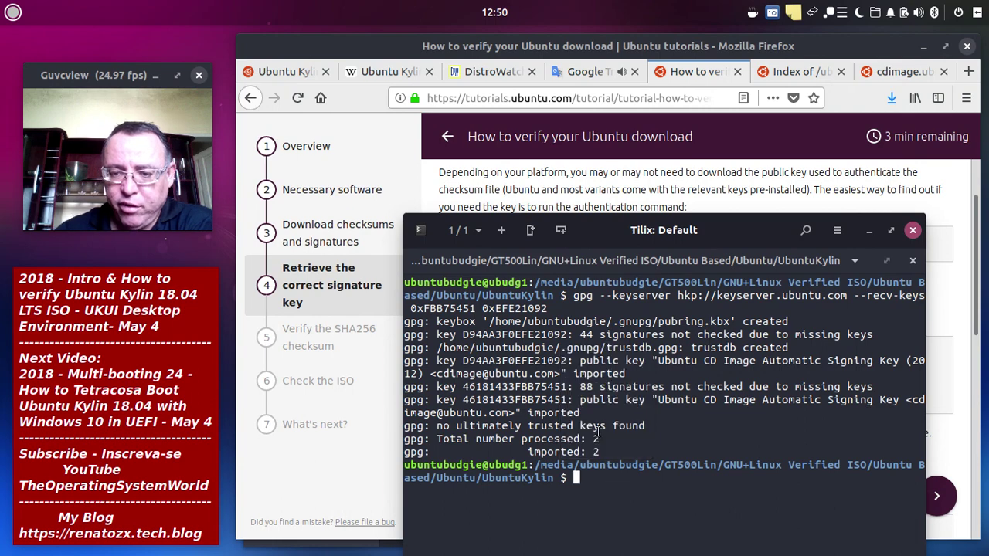
pyautogui.press('Return')
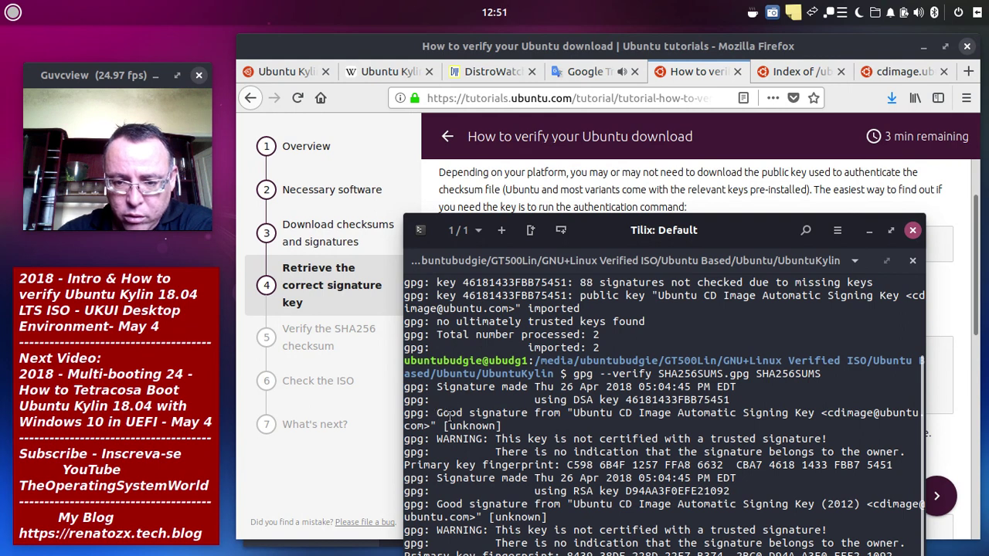
pyautogui.moveTo(438, 414); pyautogui.dragTo(519, 423)
pyautogui.moveTo(616, 418); pyautogui.dragTo(920, 417)
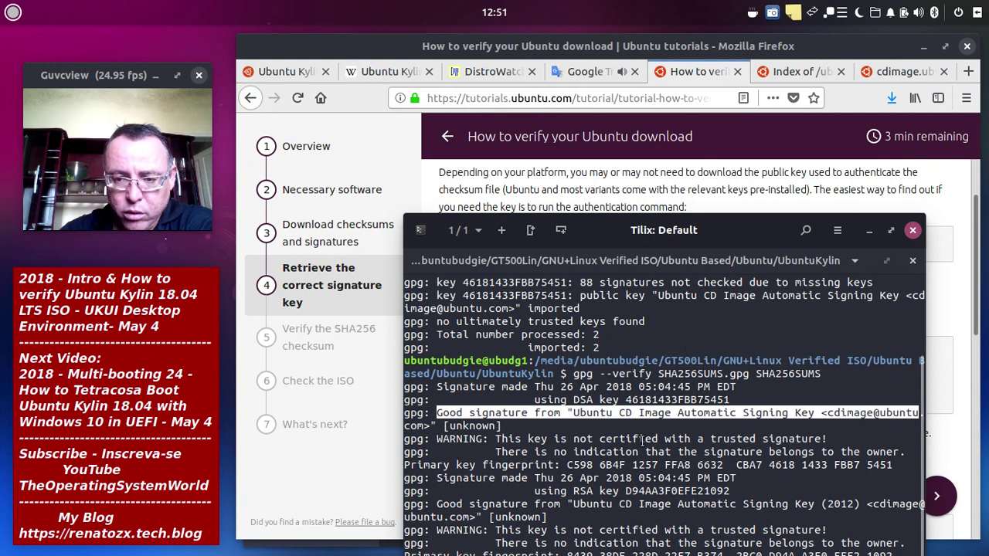
pyautogui.click(754, 423)
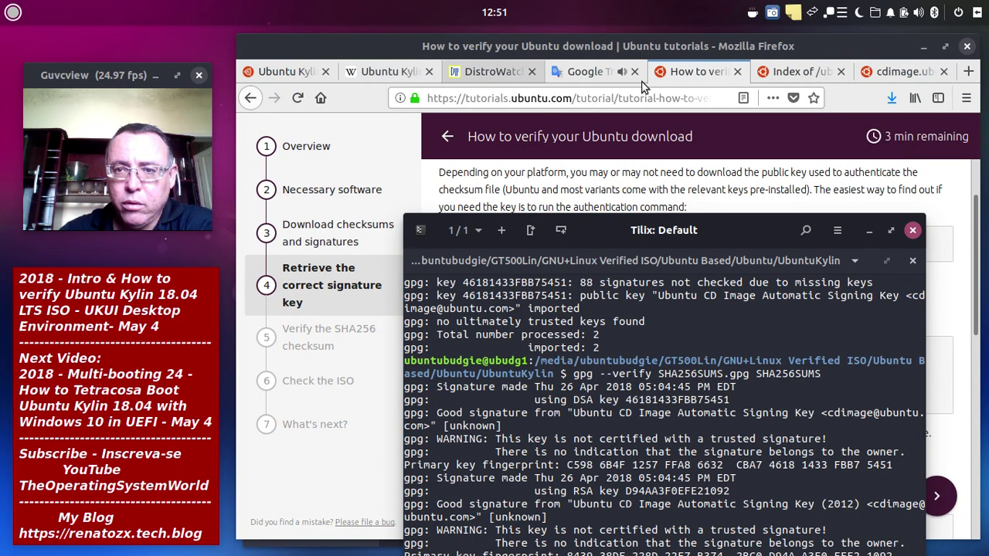
# - Review the rest of the tutorial's signature key section, covering the missing-key message, key retrieval and fingerprint listing
pyautogui.click(679, 79)
pyautogui.tripleClick(696, 255)
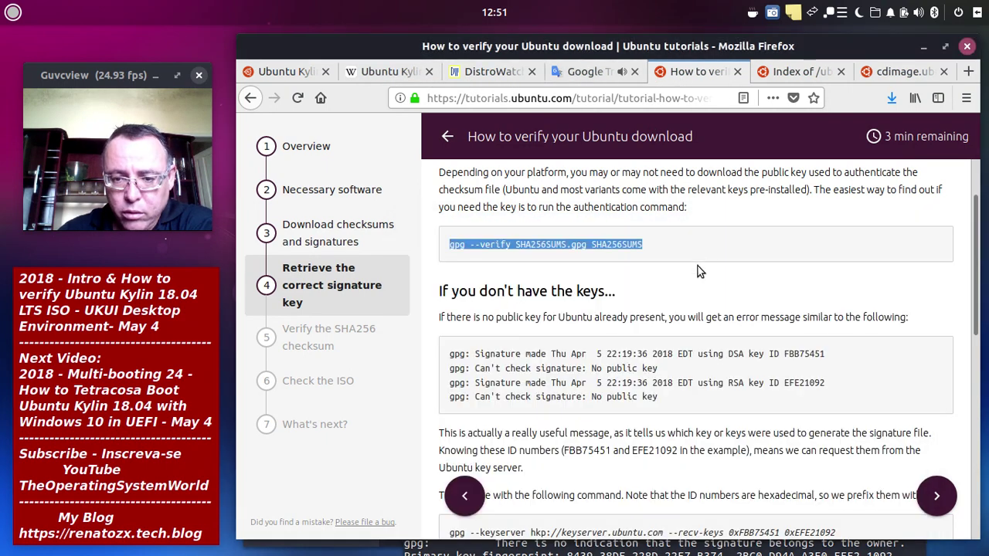
pyautogui.scroll(-3, 698, 265)
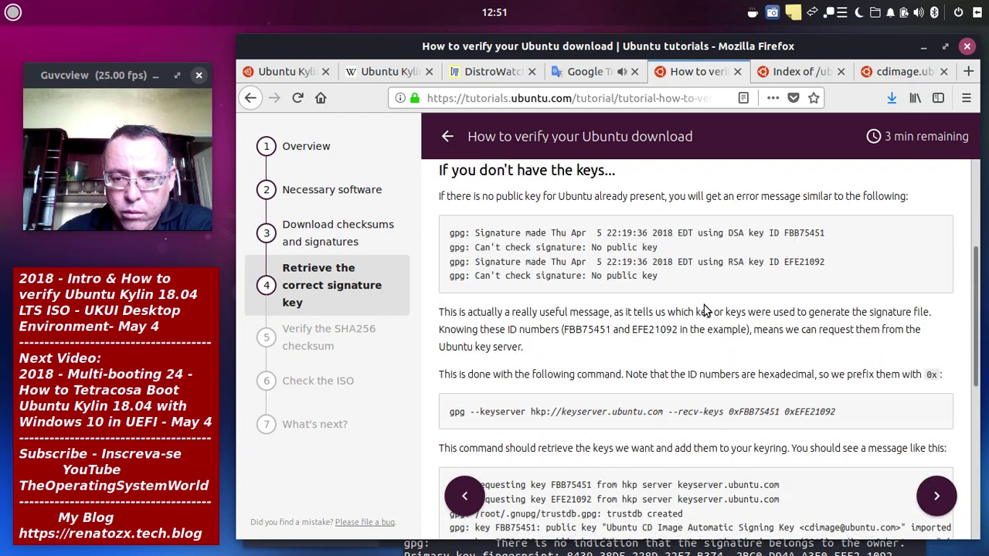
pyautogui.scroll(-3, 704, 309)
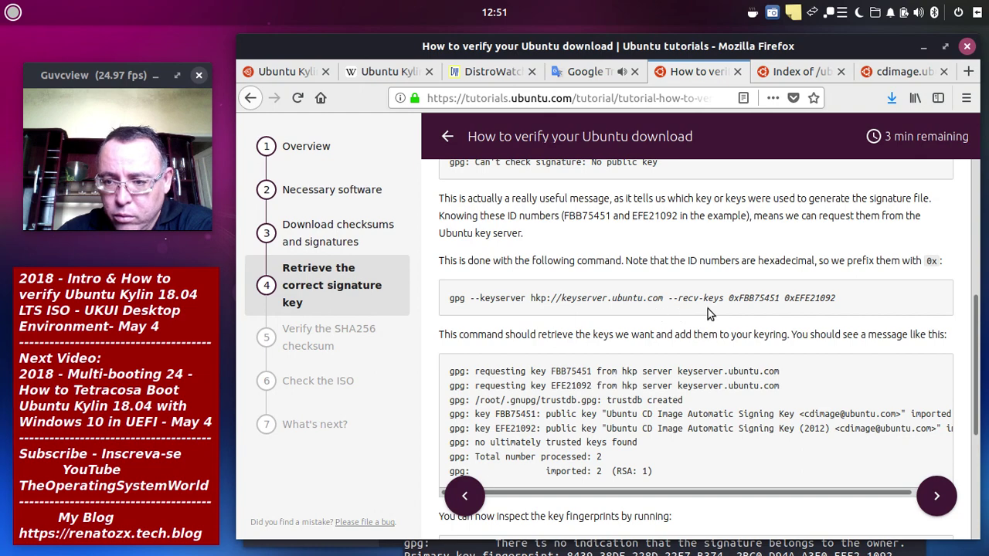
pyautogui.scroll(-4, 796, 313)
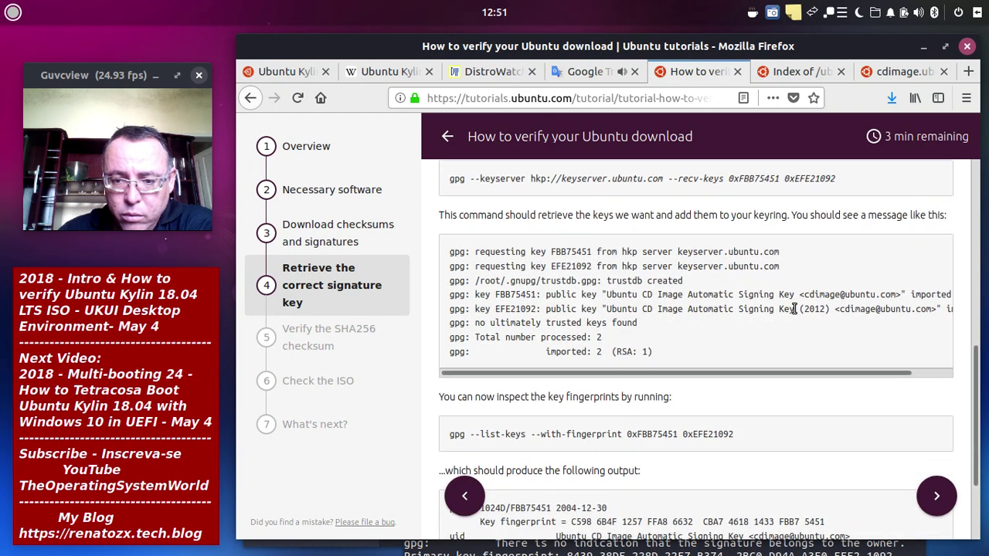
pyautogui.scroll(-2, 796, 313)
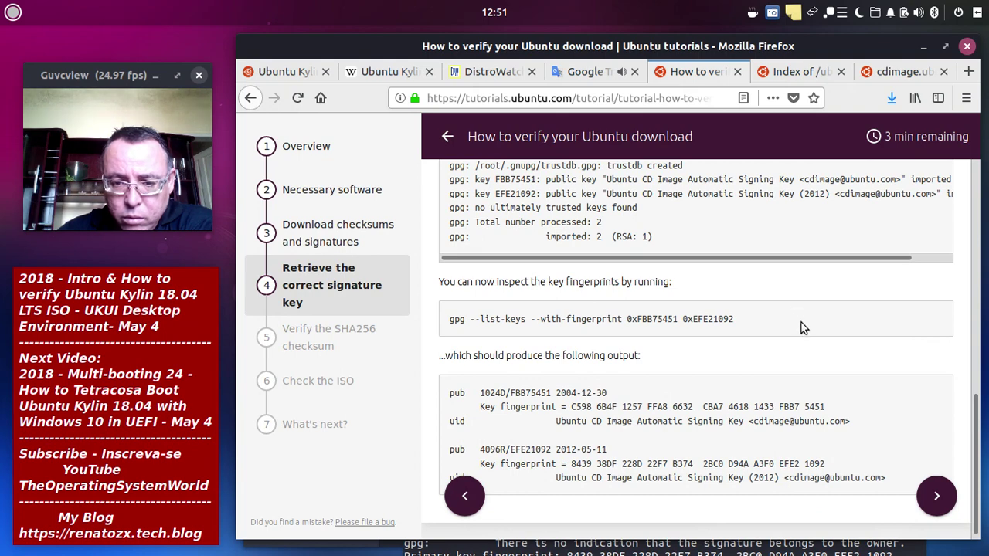
pyautogui.scroll(-1, 804, 328)
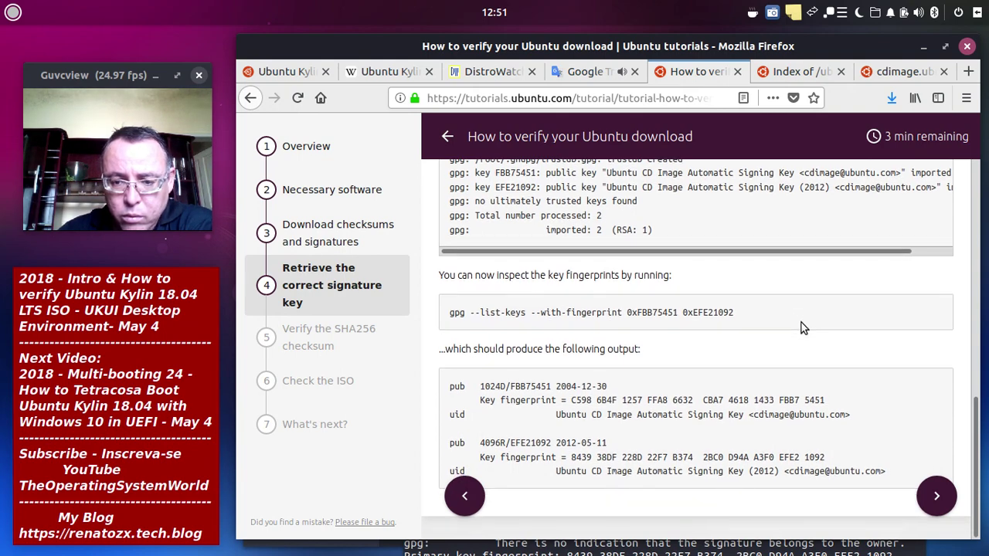
pyautogui.scroll(4, 804, 328)
pyautogui.scroll(4, 803, 327)
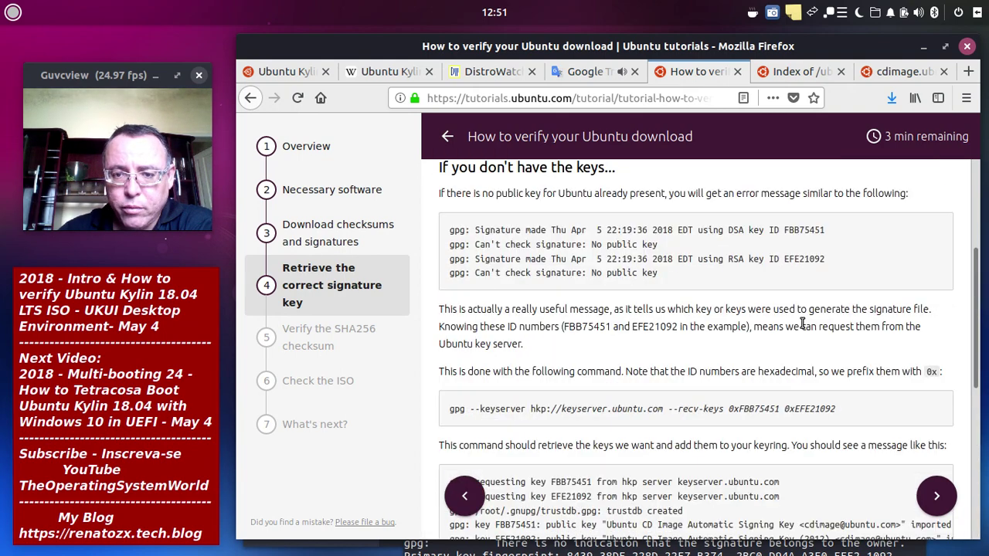
# - Go back over the tutorial's signature key section and advance to section 5, Verify the SHA256 checksum
pyautogui.scroll(2, 803, 325)
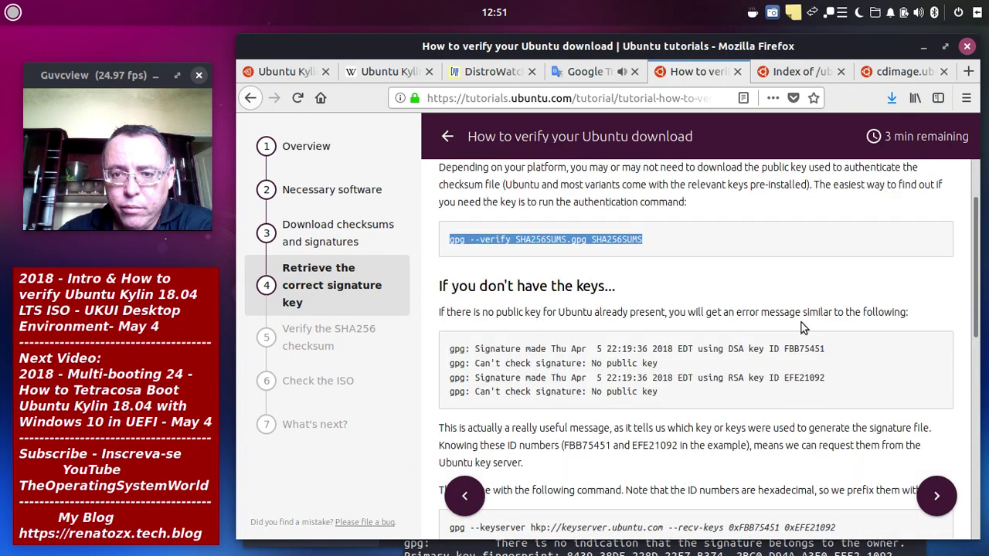
pyautogui.scroll(2, 803, 328)
pyautogui.scroll(-9, 802, 323)
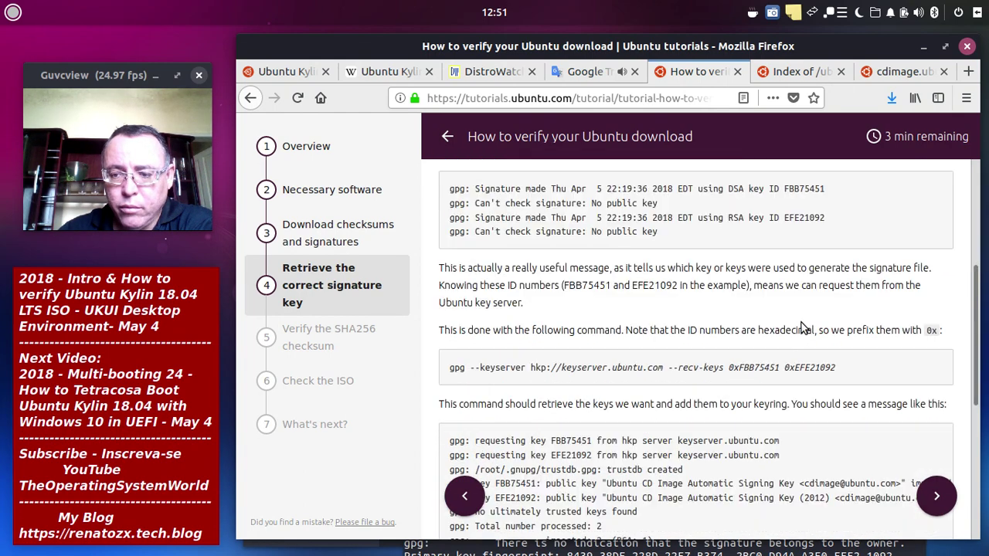
pyautogui.scroll(-3, 853, 476)
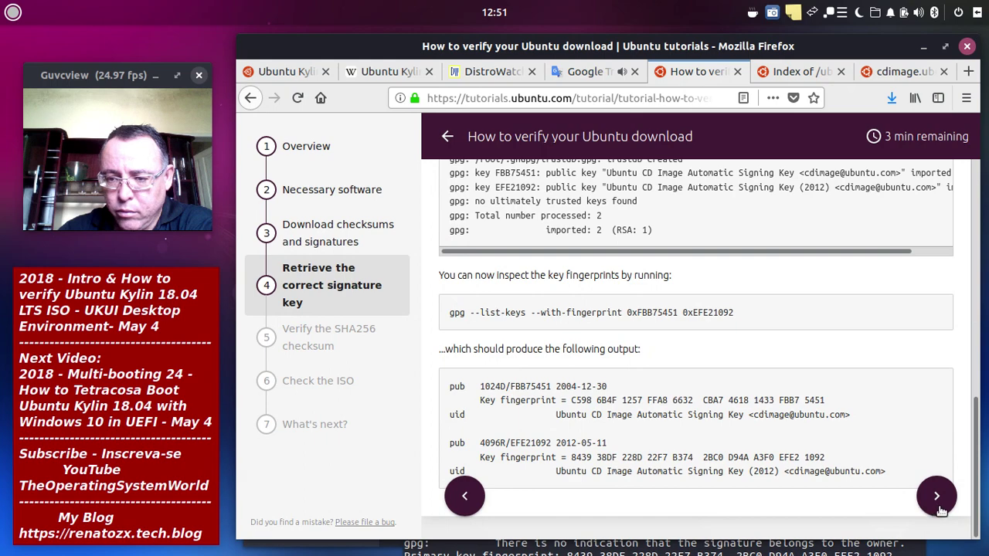
pyautogui.click(940, 507)
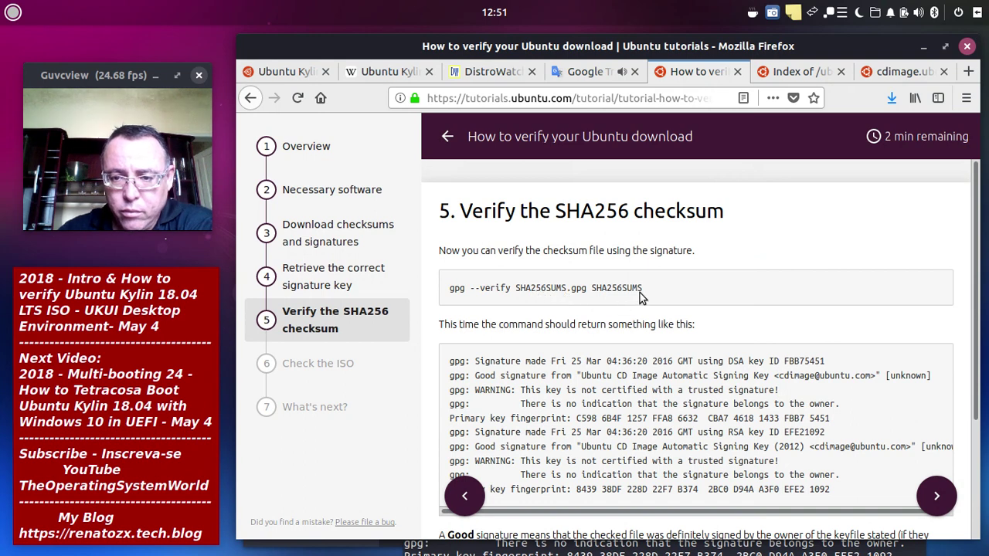
# - Review section 5's gpg verification command, its expected output and the explanation of a Good signature
pyautogui.moveTo(647, 285); pyautogui.dragTo(503, 284)
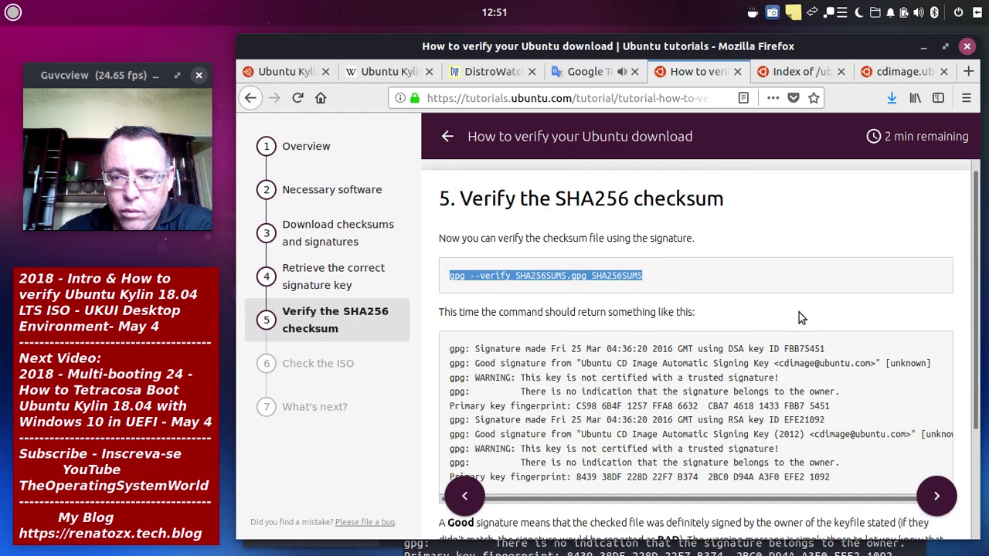
pyautogui.scroll(-3, 799, 312)
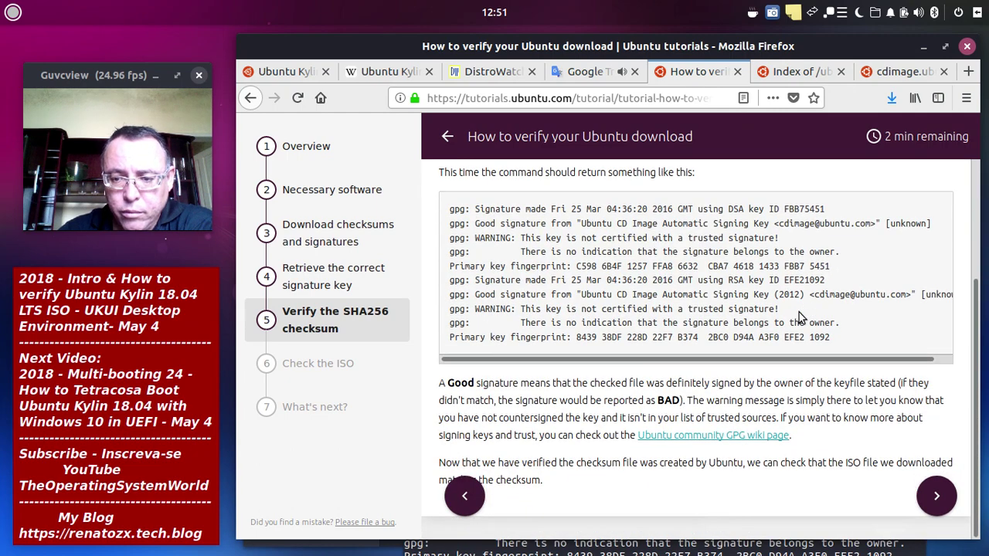
pyautogui.scroll(3, 799, 312)
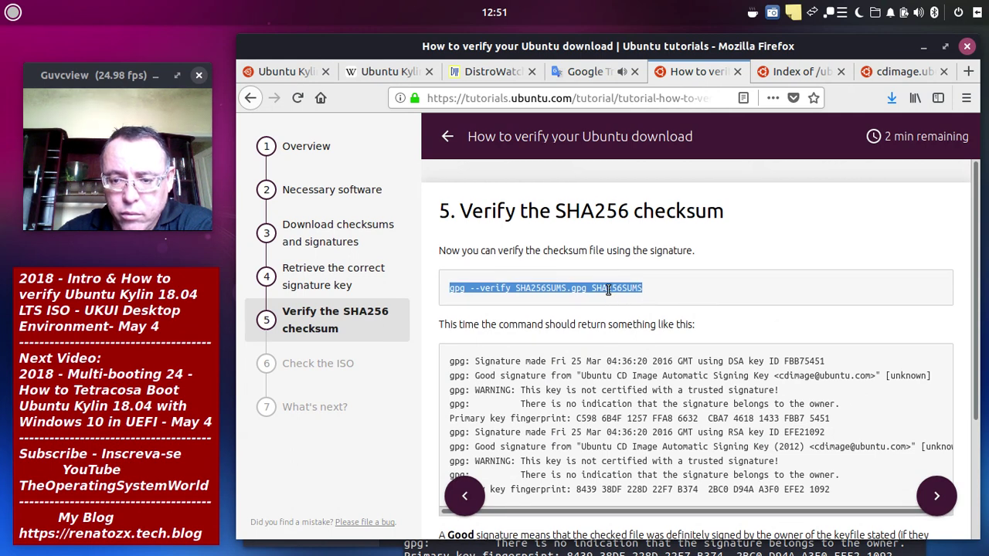
pyautogui.scroll(-1, 726, 388)
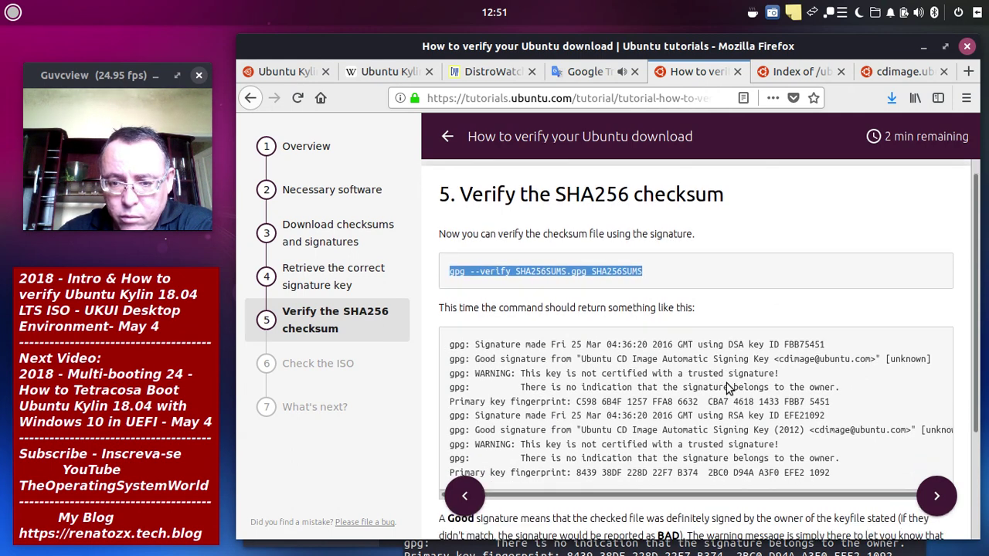
pyautogui.scroll(-3, 696, 396)
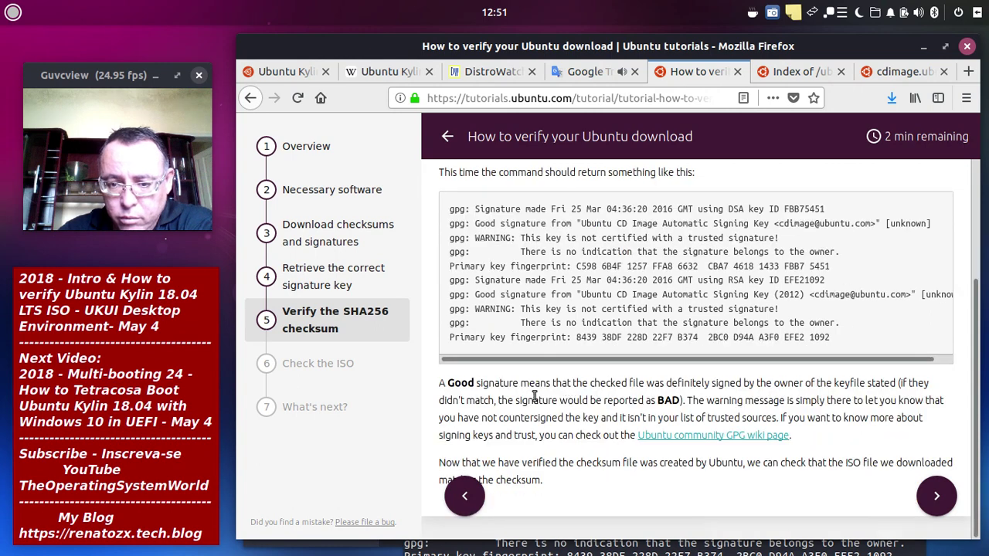
pyautogui.doubleClick(469, 385)
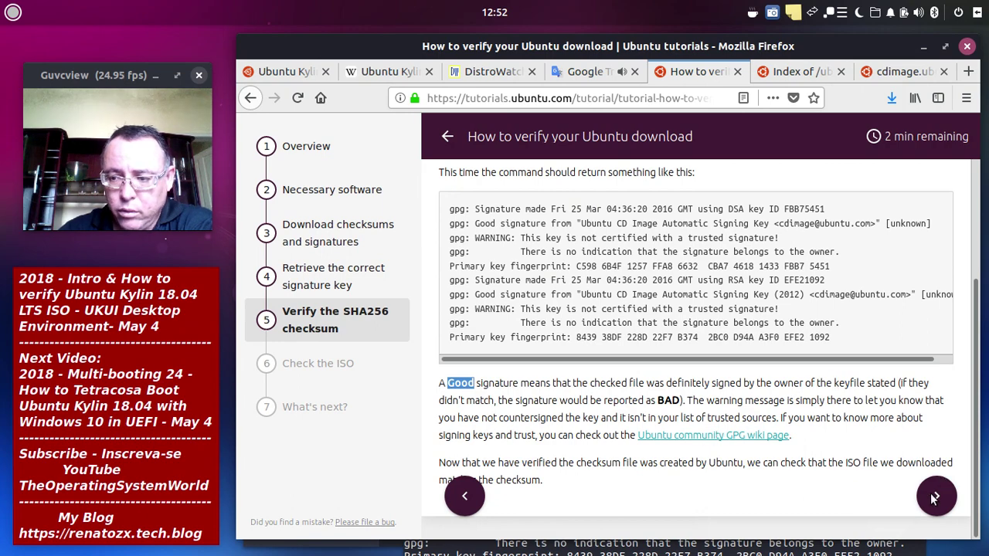
# - Advance to the tutorial's Check the ISO section and copy its command, sha256sum -c SHA256SUMS 2>&1 | grep OK
pyautogui.press('Right')
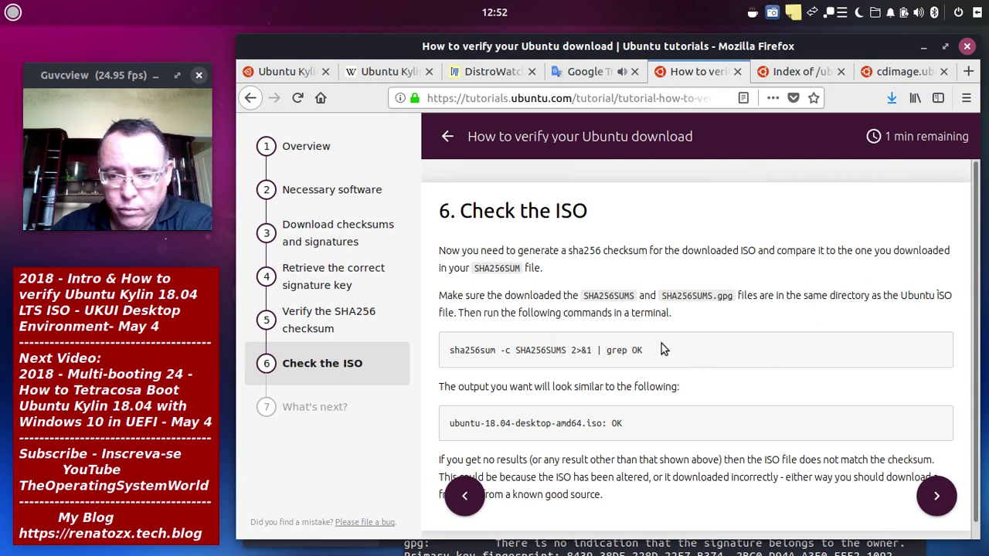
pyautogui.moveTo(660, 343); pyautogui.dragTo(441, 360)
pyautogui.click(439, 359)
pyautogui.tripleClick(450, 354)
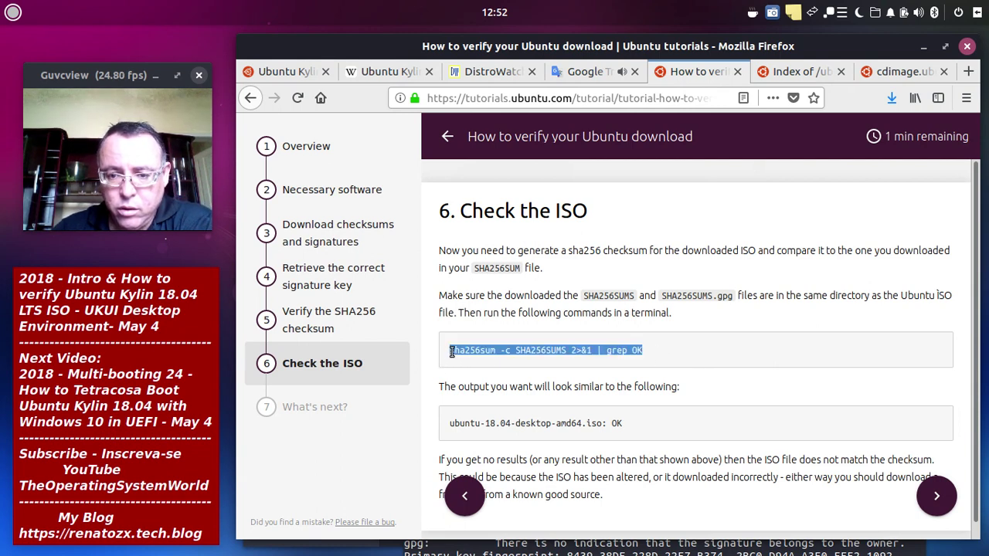
pyautogui.rightClick(471, 352)
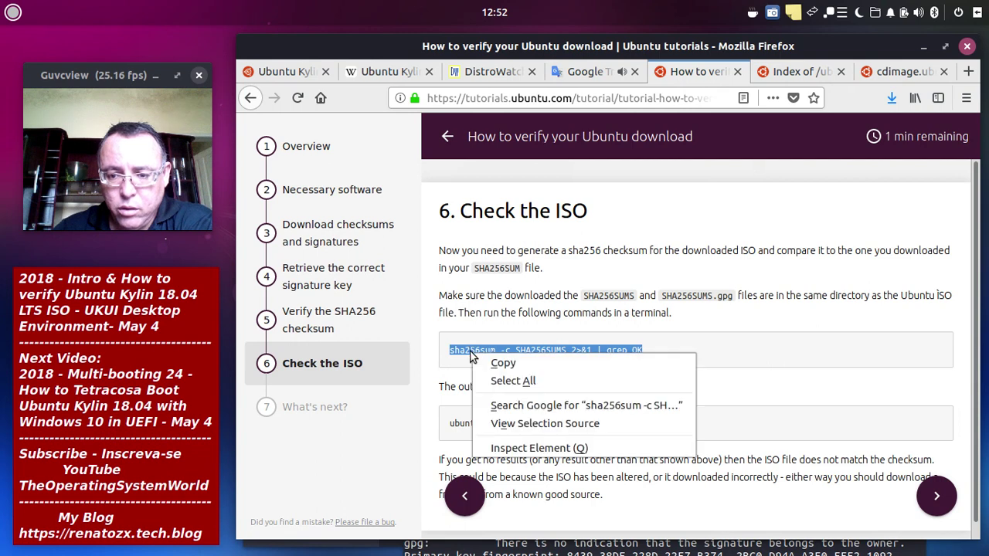
pyautogui.click(524, 365)
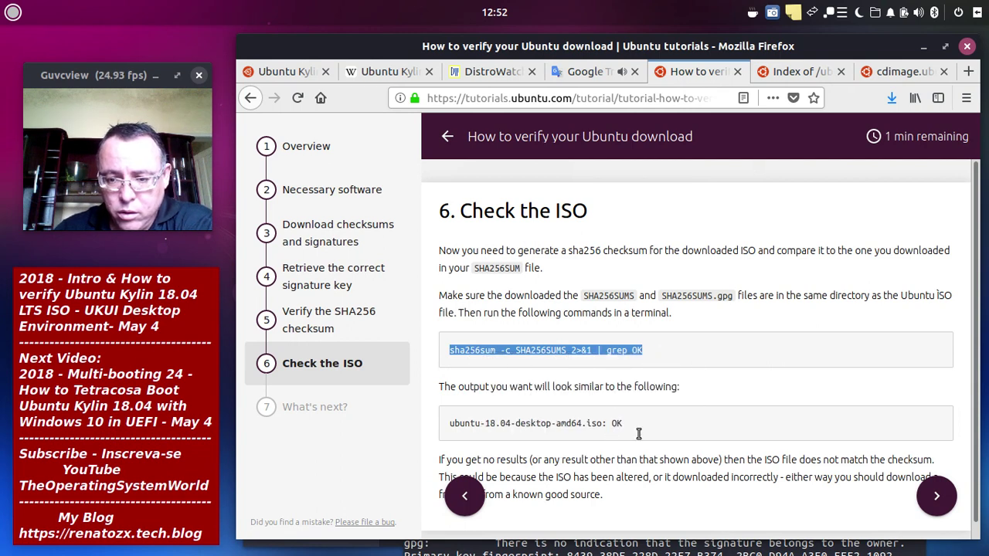
# - Switch to the Tilix terminal and run the copied command, sha256sum -c SHA256SUMS 2>&1 | grep OK, with the whole window in view
pyautogui.click(796, 549)
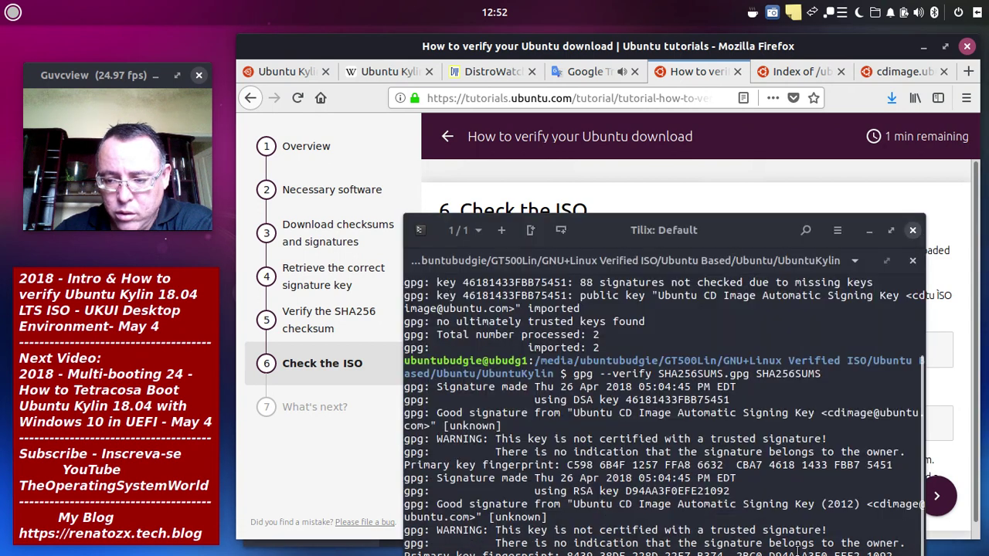
pyautogui.rightClick(714, 306)
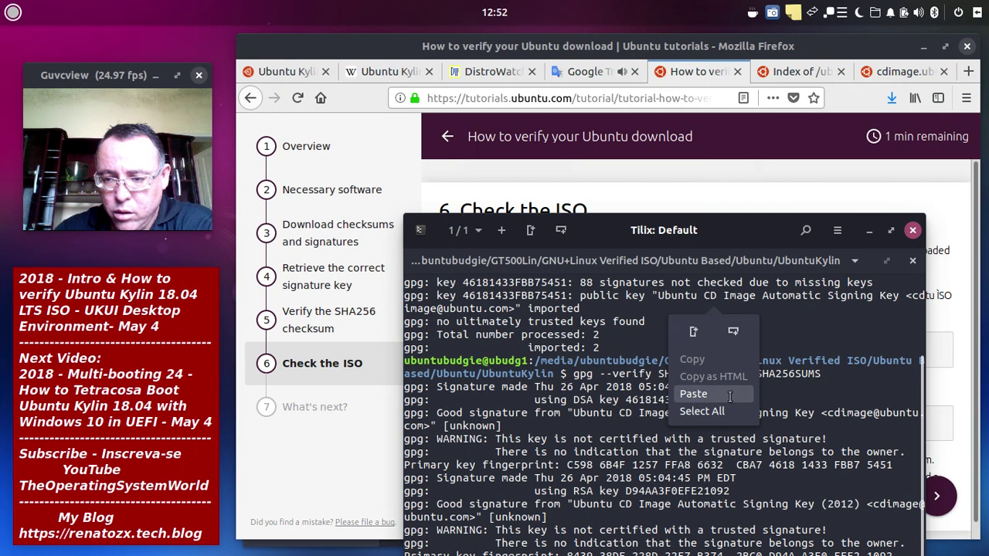
pyautogui.click(780, 383)
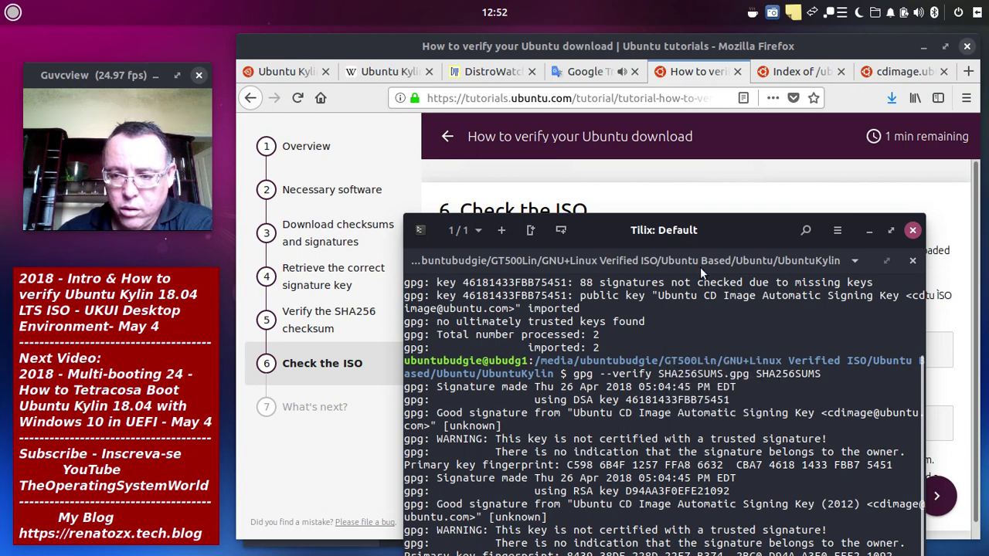
pyautogui.moveTo(694, 229); pyautogui.dragTo(657, 160)
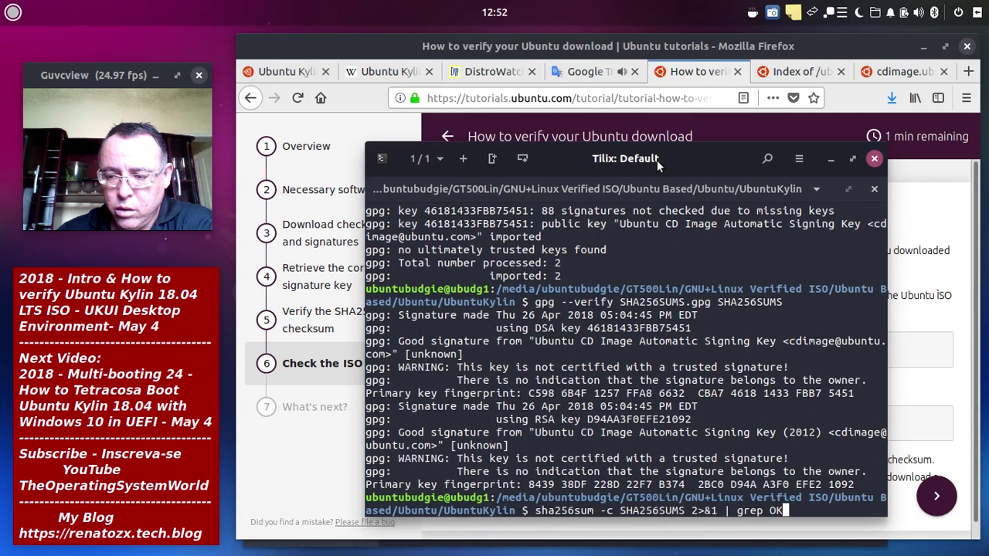
pyautogui.press('Return')
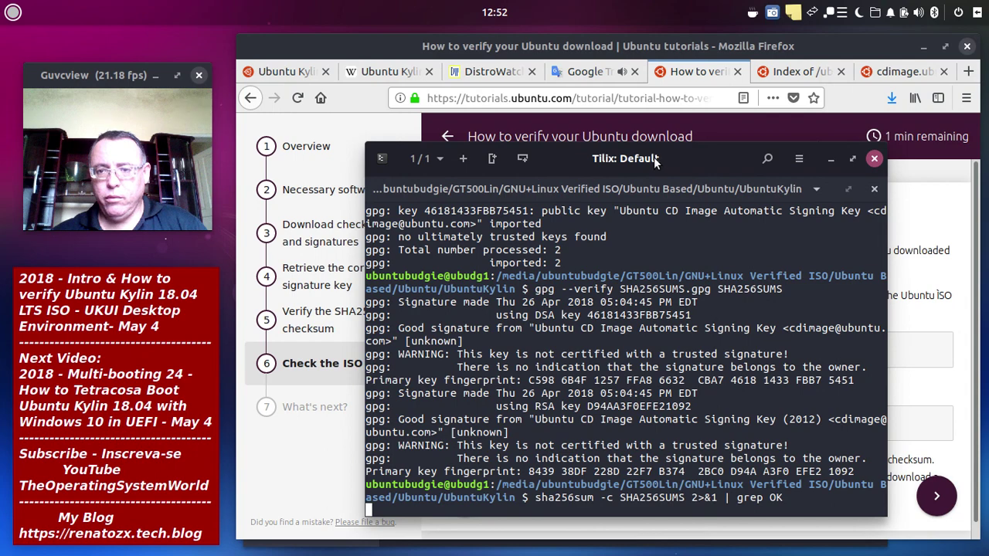
# - Move and enlarge the terminal window over the browser, and examine the ISO's result line in the checksum output
pyautogui.moveTo(657, 160); pyautogui.dragTo(522, 51)
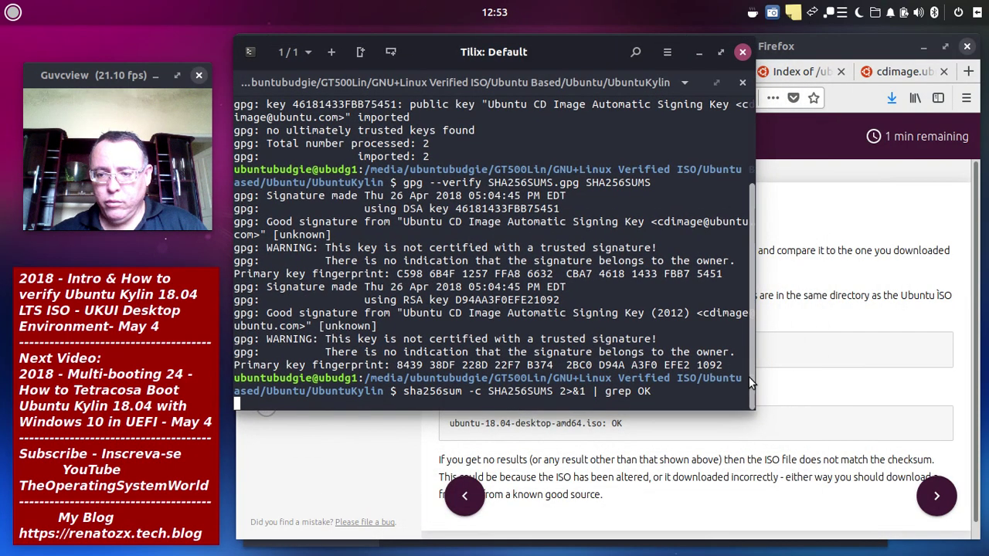
pyautogui.moveTo(738, 405); pyautogui.dragTo(962, 535)
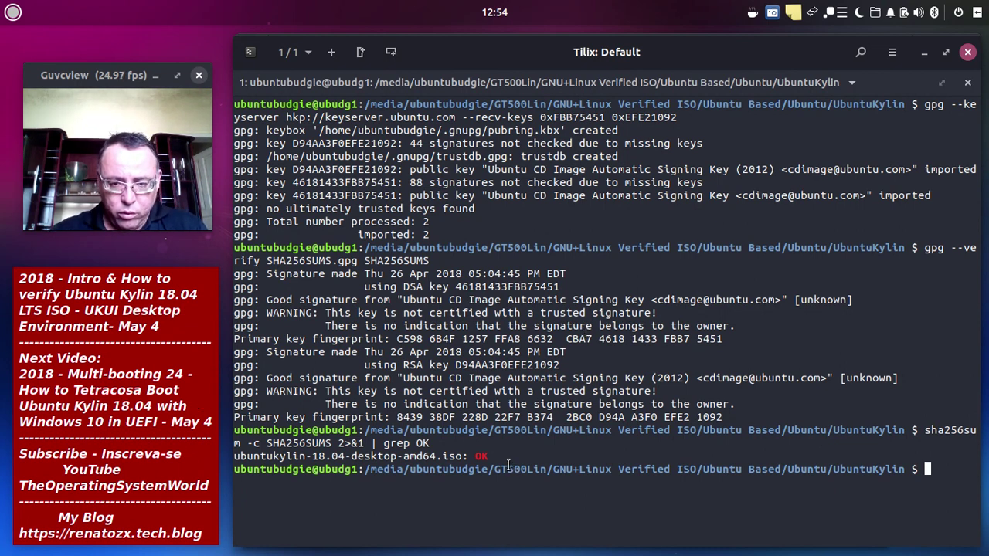
pyautogui.moveTo(461, 453); pyautogui.dragTo(232, 456)
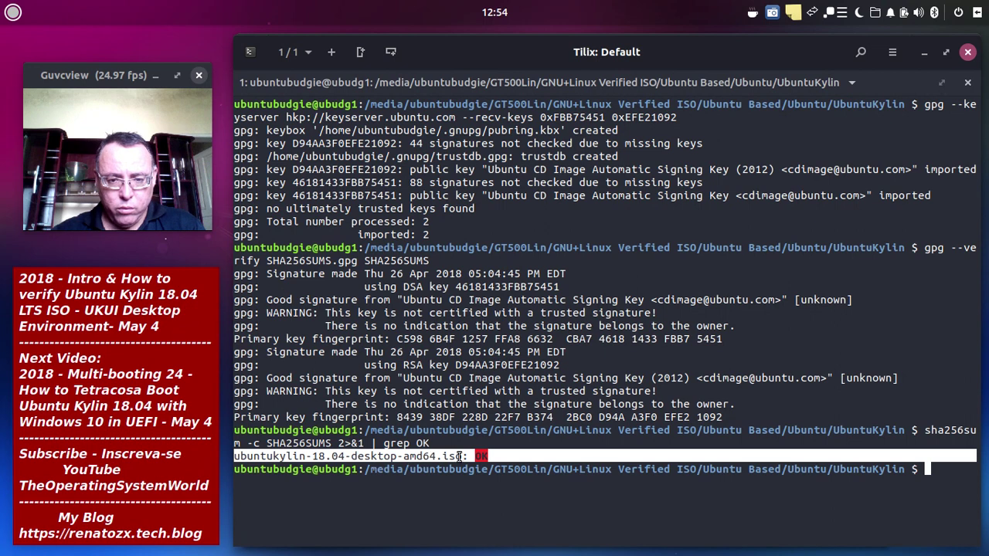
pyautogui.click(486, 495)
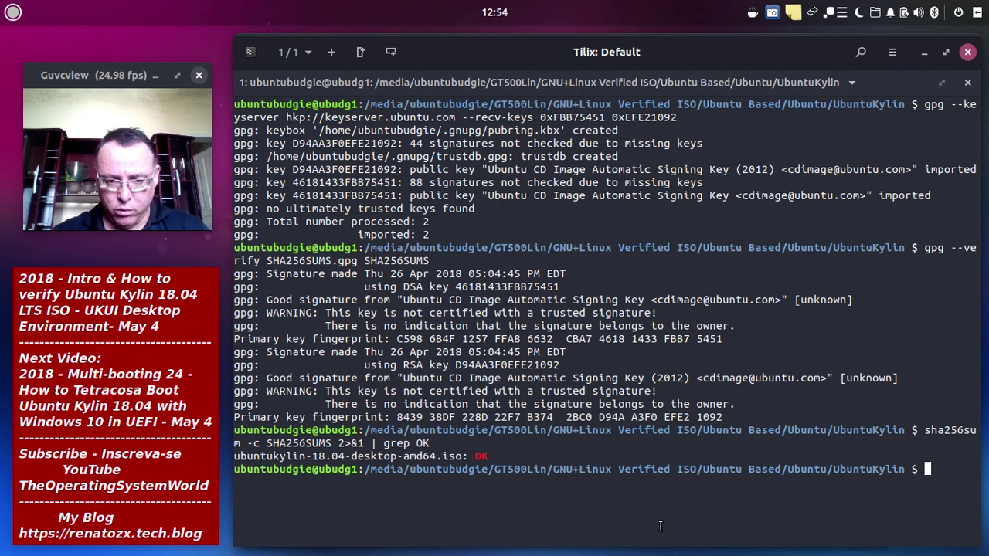
# - In the UbuntuKylin folder, copy the full file name ubuntukylin-18.04-desktop-amd64.iso without renaming the file, and return to the terminal
pyautogui.moveTo(983, 464)
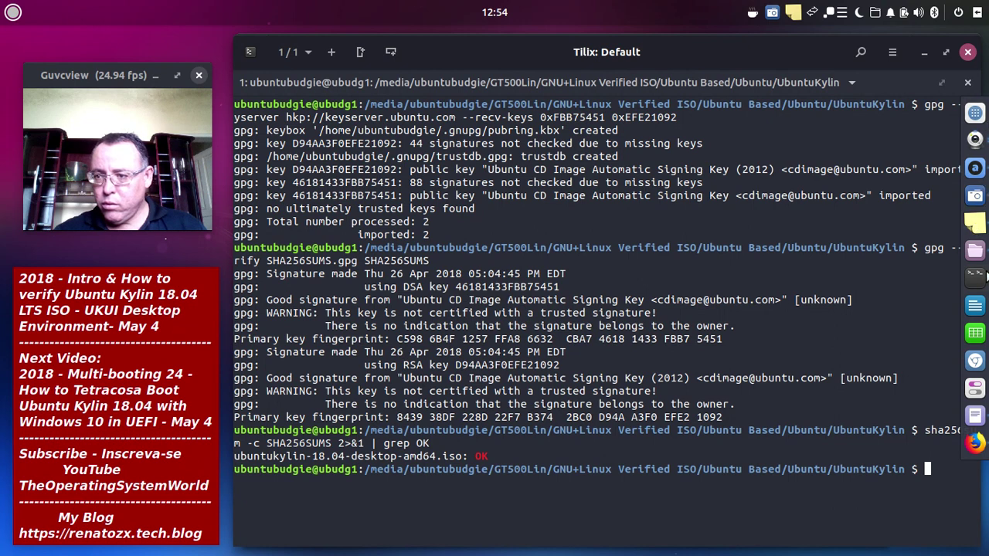
pyautogui.click(980, 257)
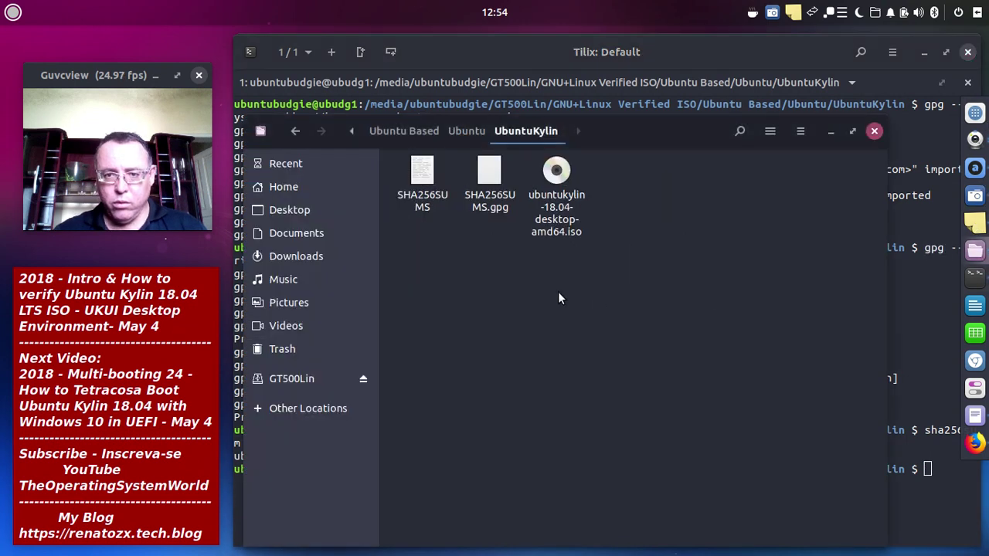
pyautogui.rightClick(559, 206)
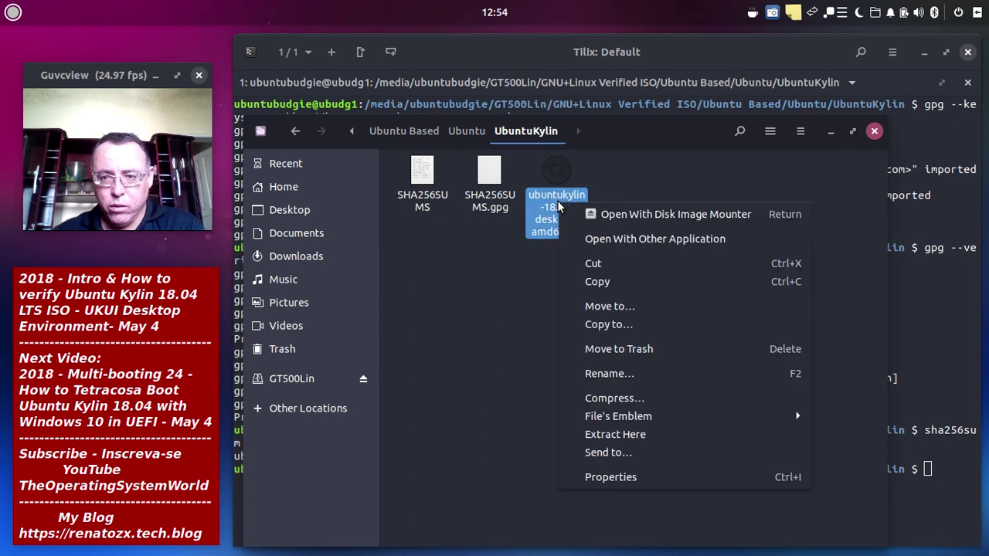
pyautogui.click(607, 374)
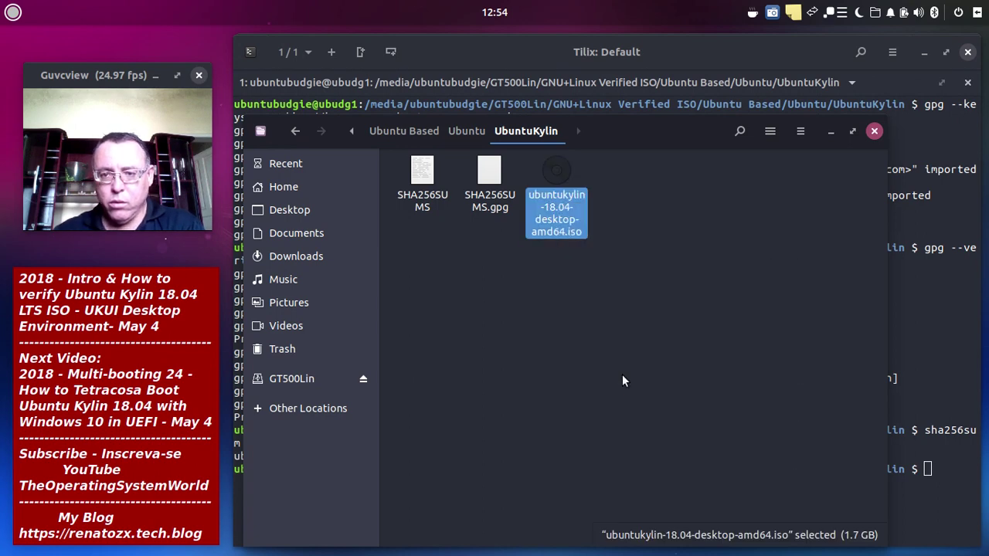
pyautogui.moveTo(607, 288); pyautogui.dragTo(408, 291)
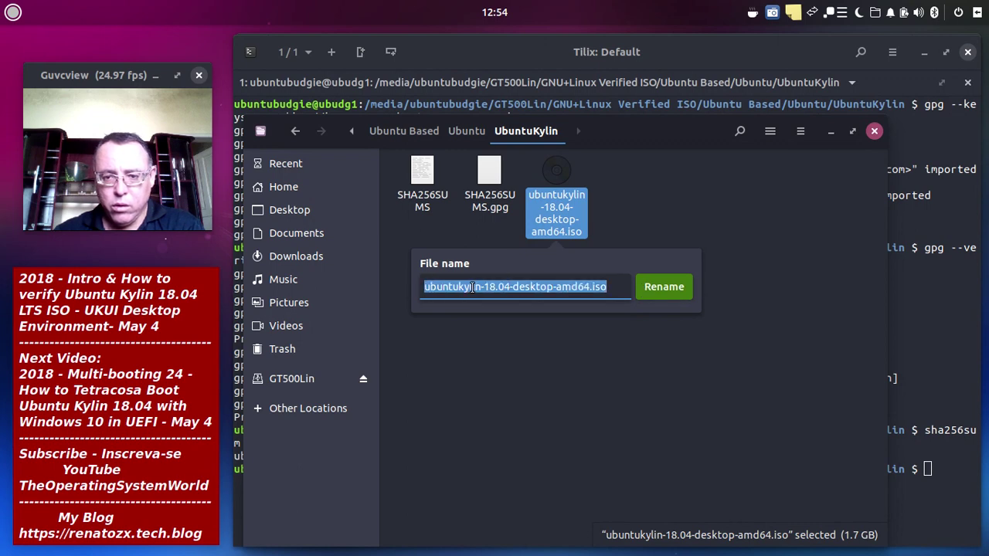
pyautogui.rightClick(471, 286)
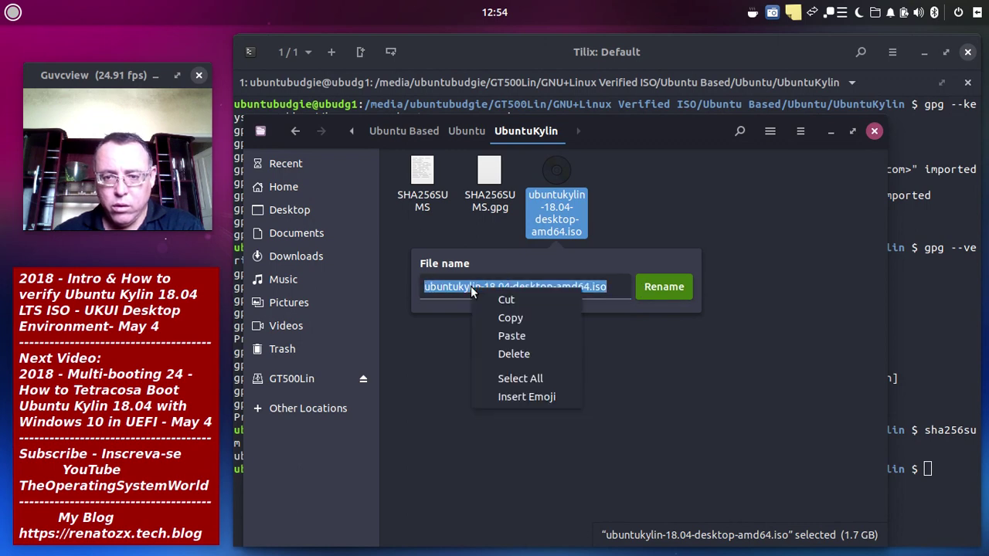
pyautogui.click(524, 321)
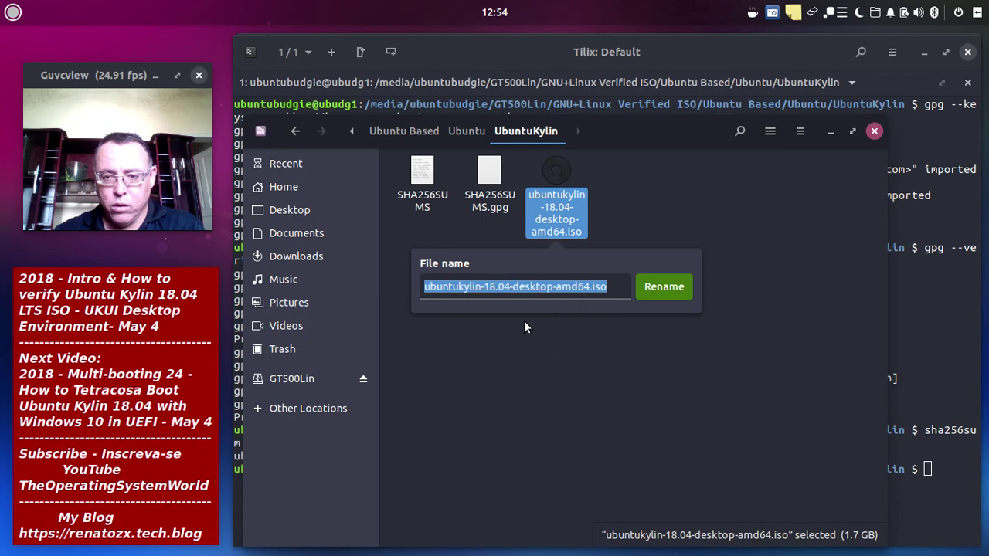
pyautogui.click(705, 302)
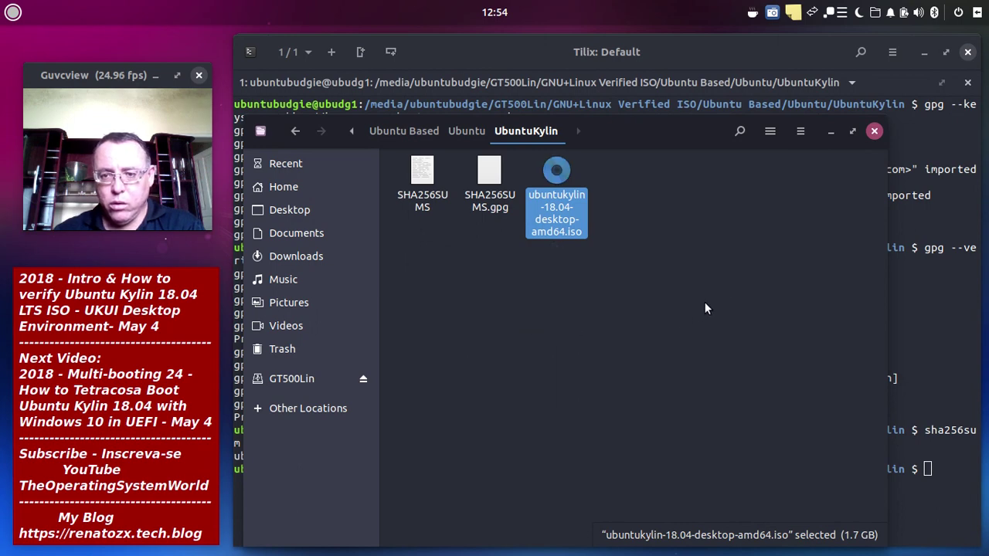
pyautogui.click(668, 326)
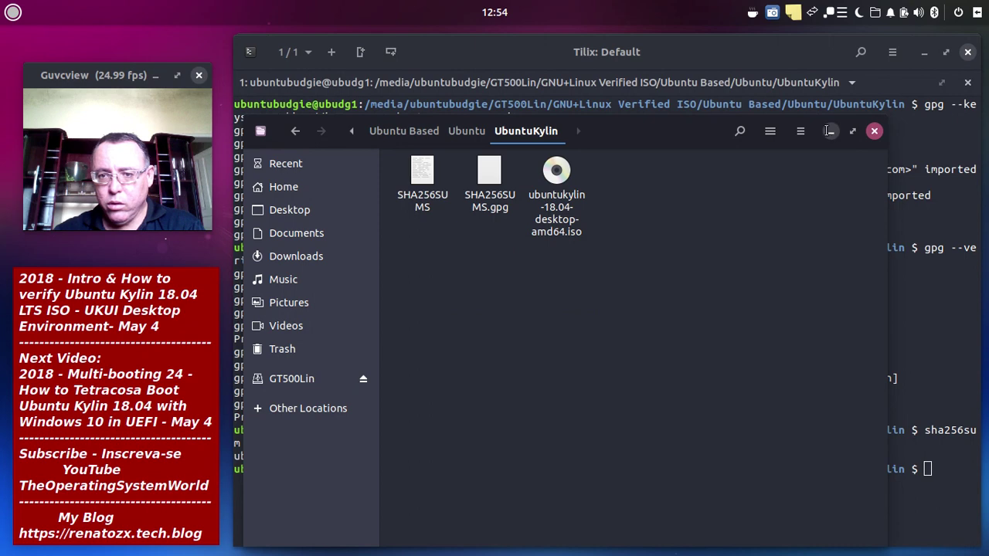
pyautogui.click(831, 131)
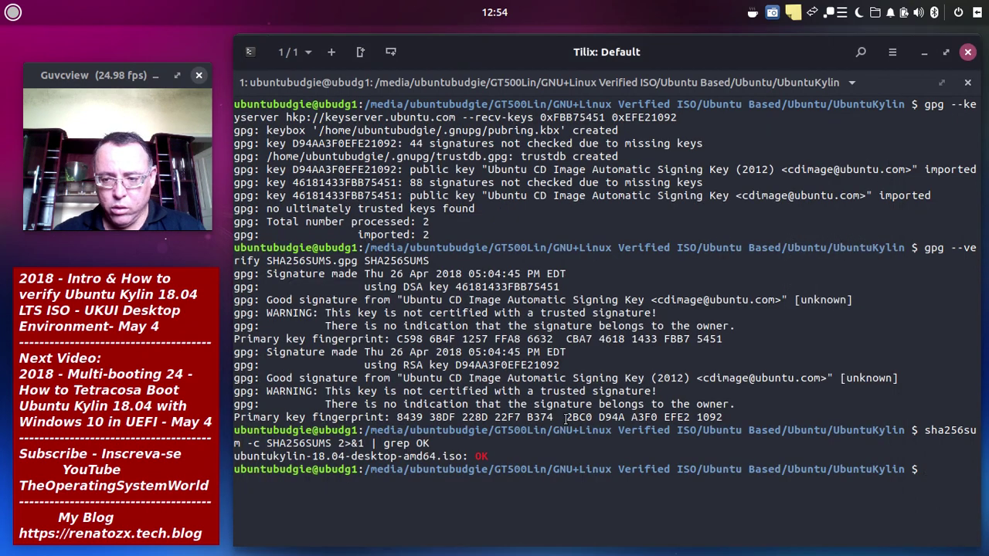
pyautogui.write('sha')
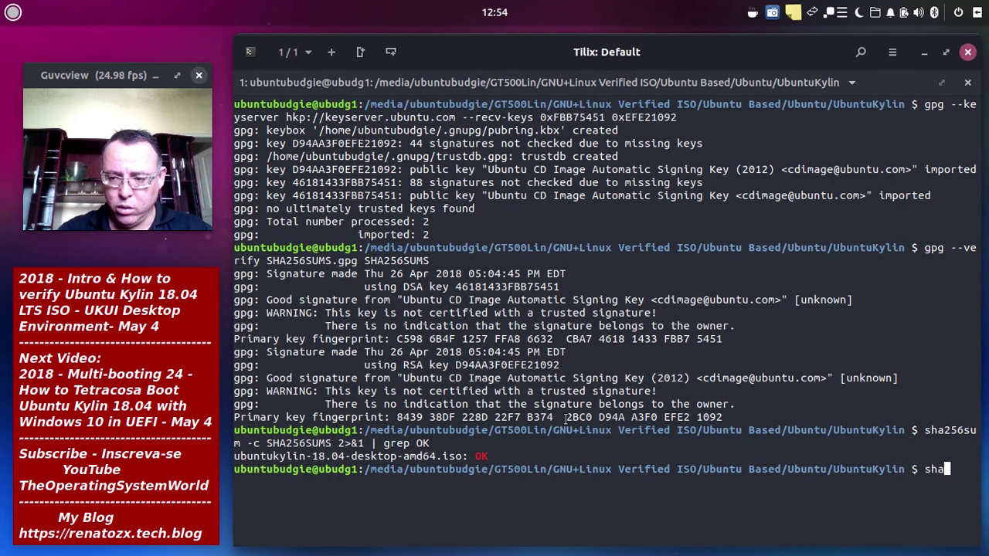
pyautogui.write('2')
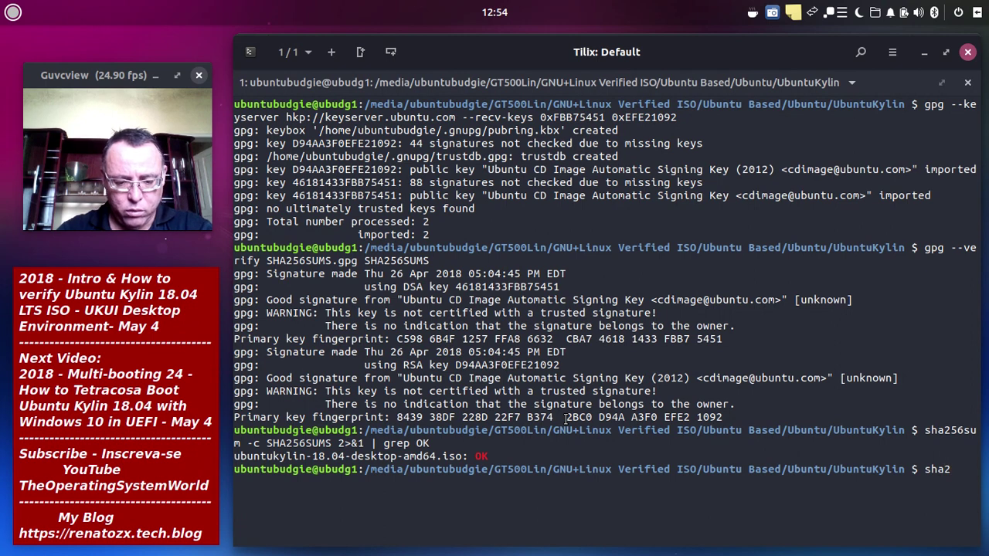
pyautogui.press('BackSpace')
pyautogui.press('BackSpace')
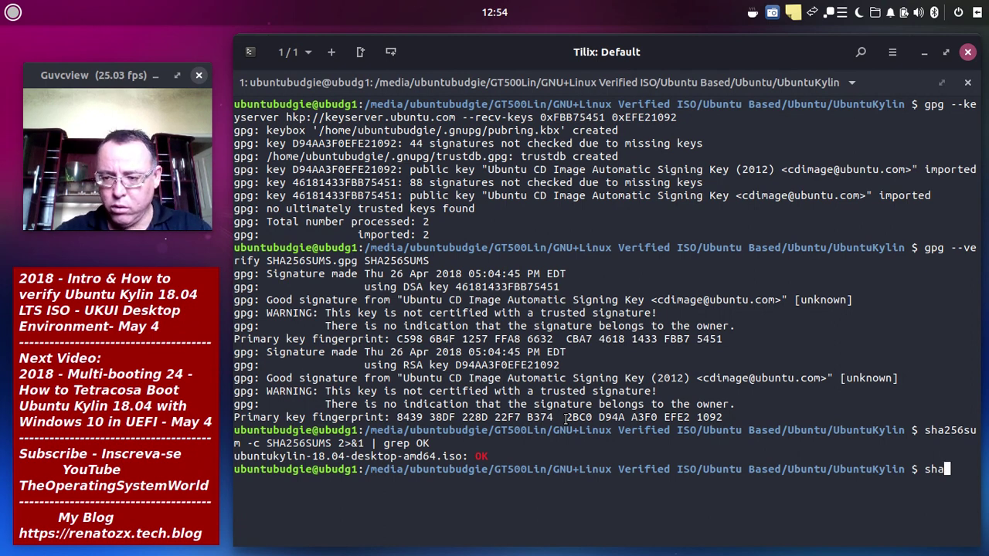
pyautogui.press('BackSpace')
pyautogui.press('BackSpace')
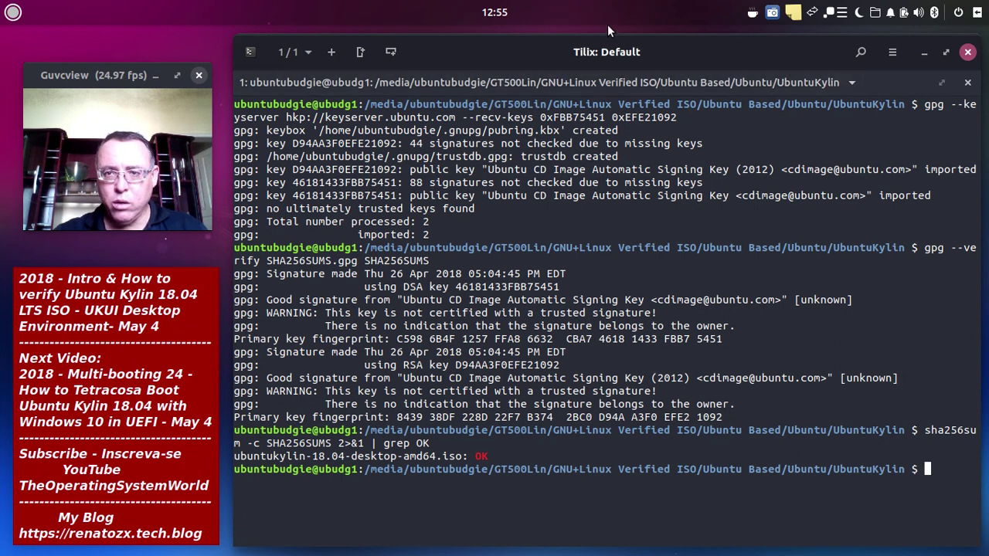
# - Bring up the published SHA256SUMS page in the browser and place the Tilix terminal window just below its checksum lines
pyautogui.moveTo(602, 65); pyautogui.dragTo(585, 251)
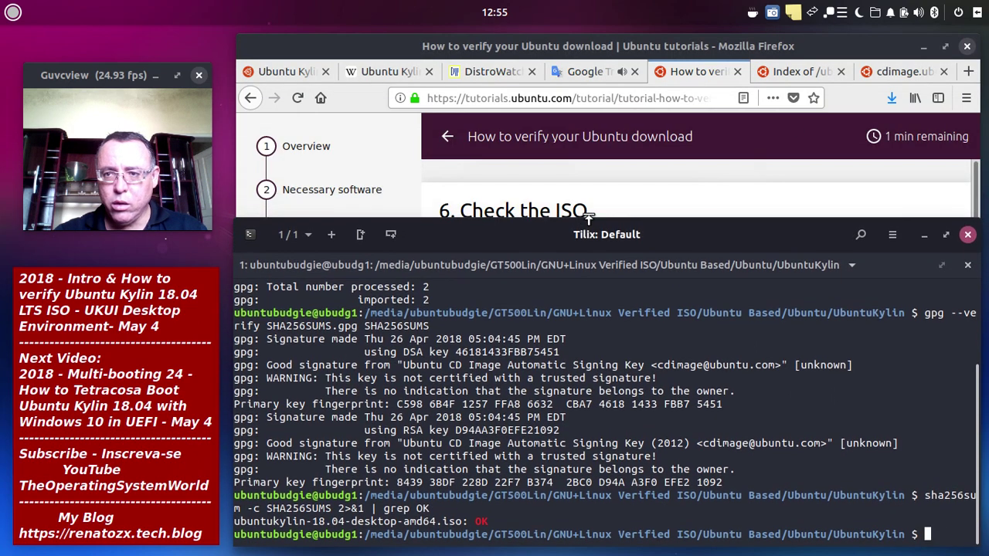
pyautogui.click(807, 77)
pyautogui.click(808, 77)
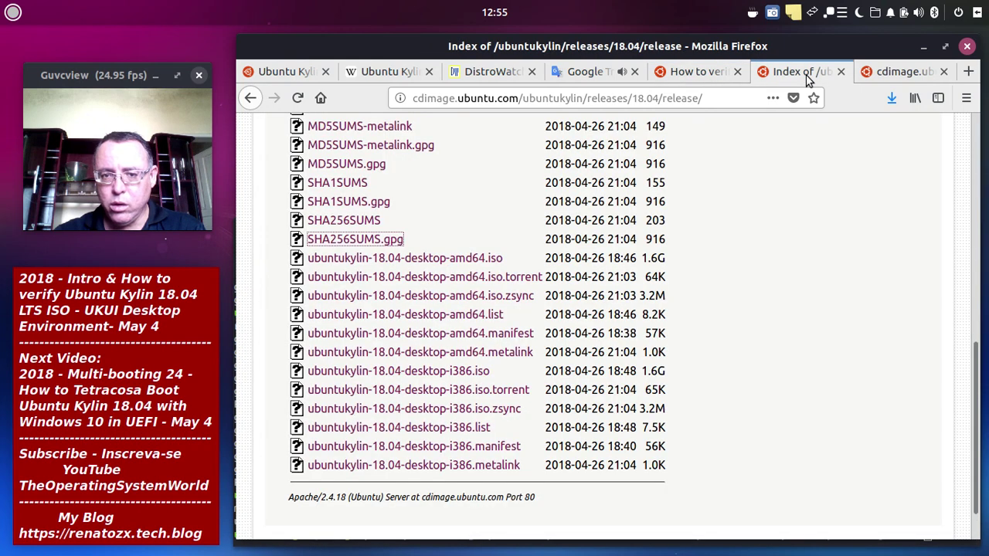
pyautogui.click(897, 71)
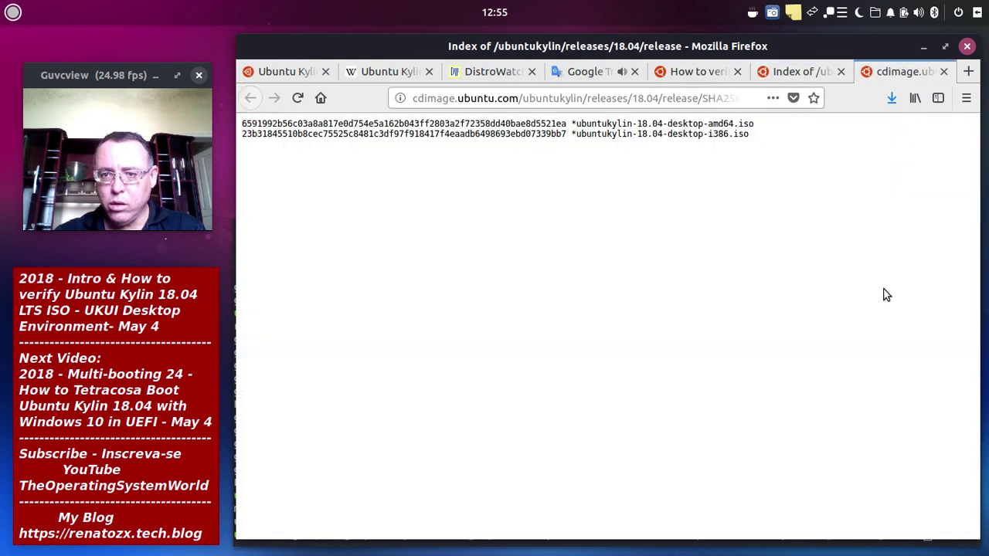
pyautogui.moveTo(986, 423)
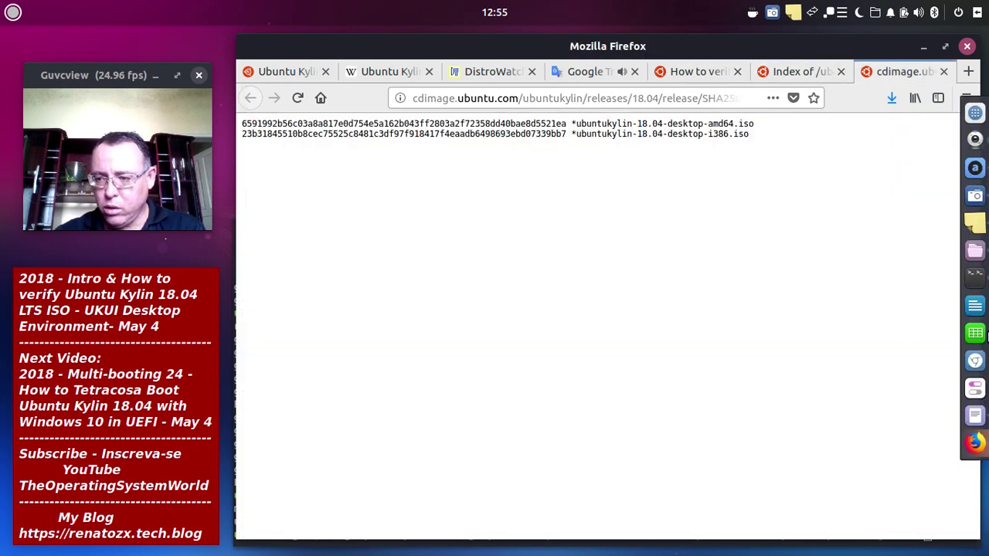
pyautogui.click(974, 280)
pyautogui.moveTo(657, 215); pyautogui.dragTo(647, 171)
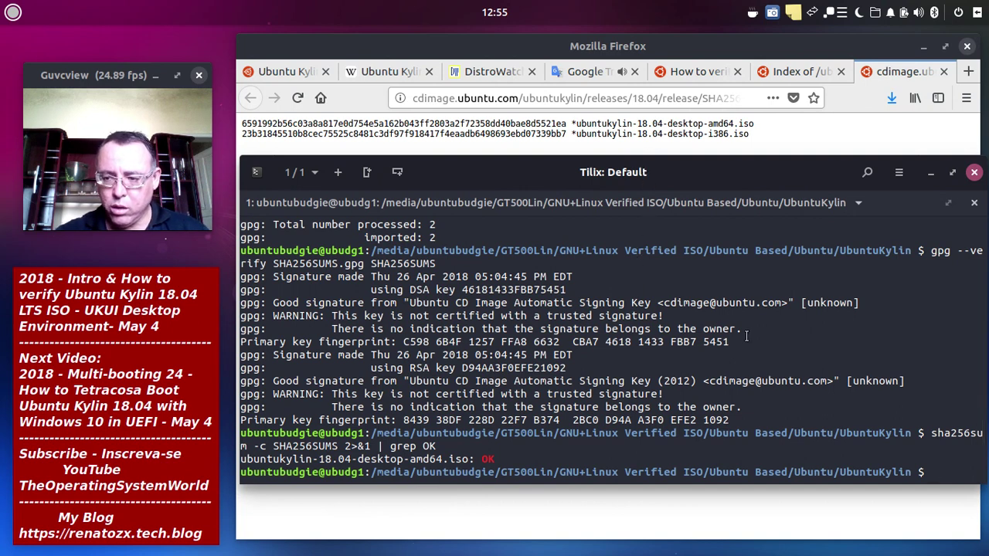
# - Run sha256sum ubuntukylin-18.04-desktop-amd64.iso in the terminal, using the copied ISO file name
pyautogui.write('sha')
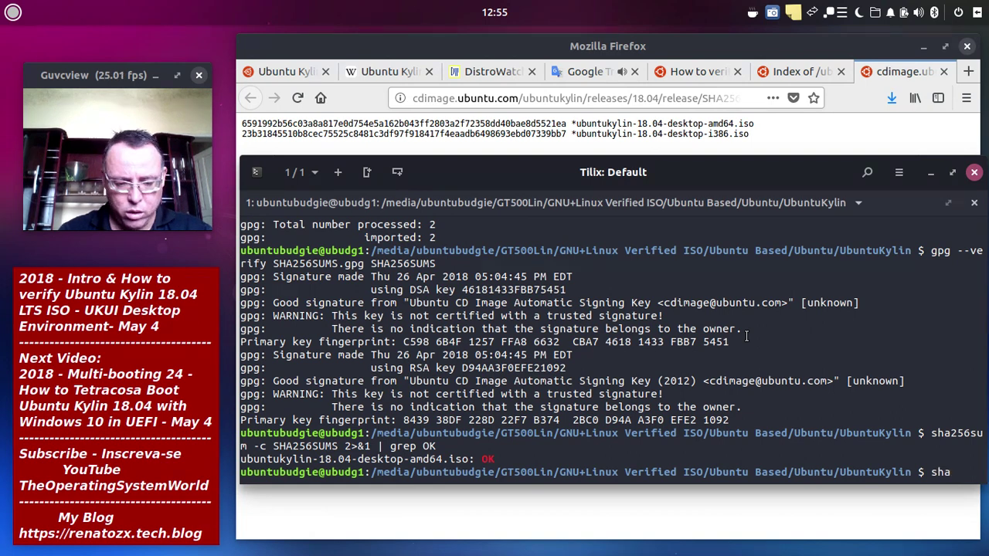
pyautogui.write('256sum')
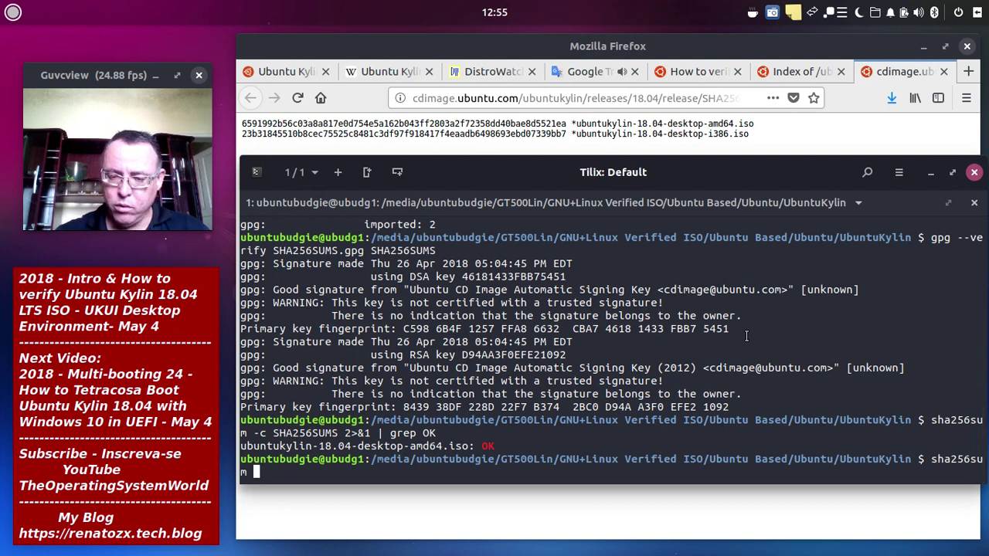
pyautogui.rightClick(746, 336)
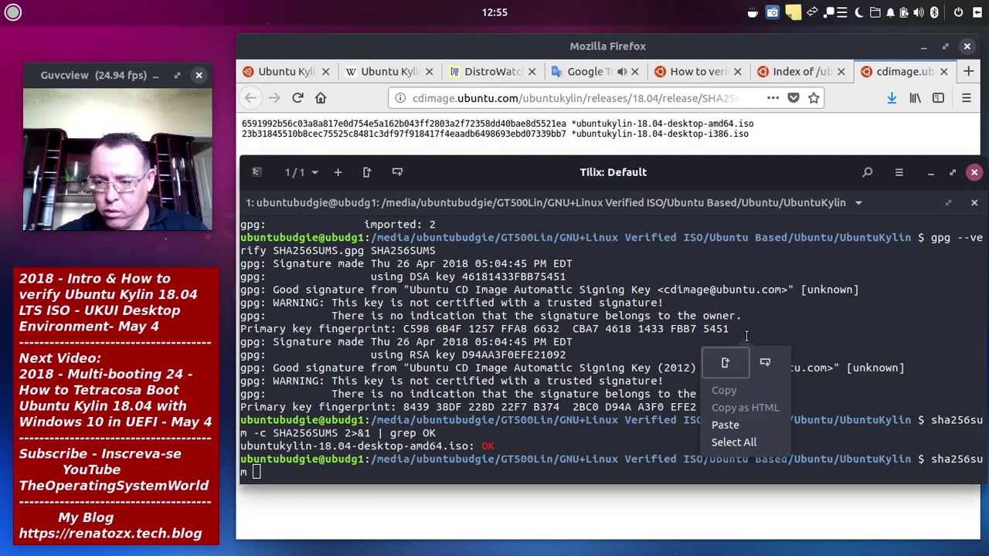
pyautogui.click(750, 423)
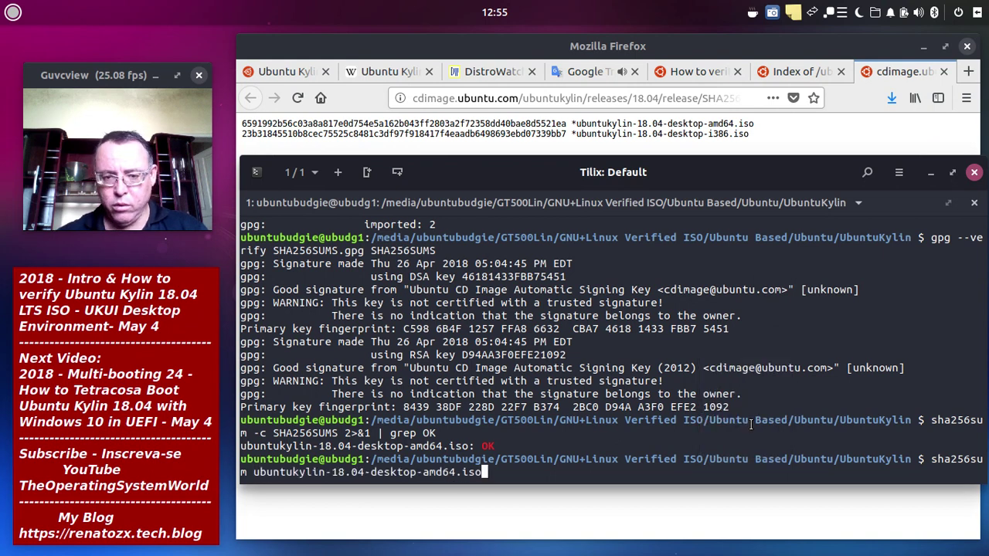
pyautogui.press('Return')
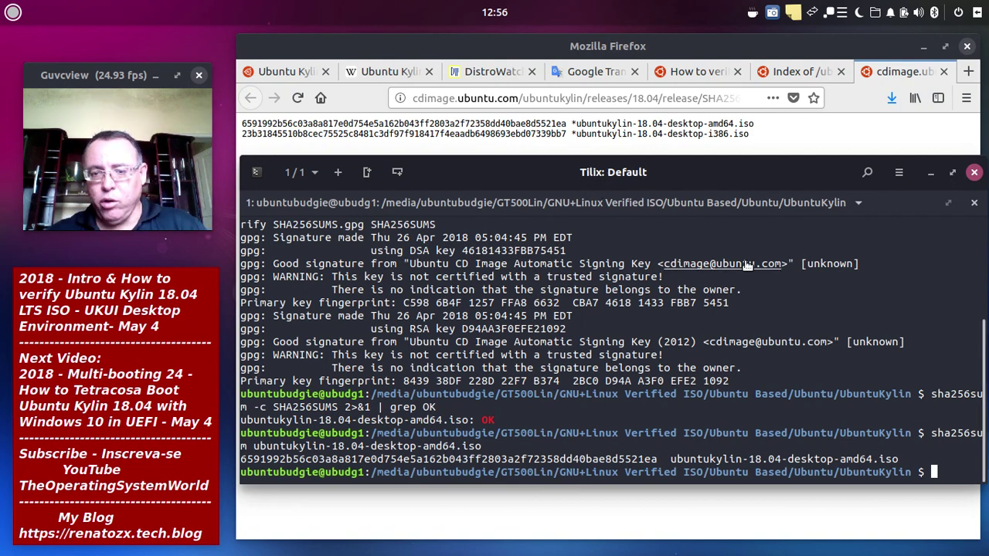
# - Examine the checksum output in the maximized terminal, restore its size, and minimize the browser and terminal windows
pyautogui.click(953, 173)
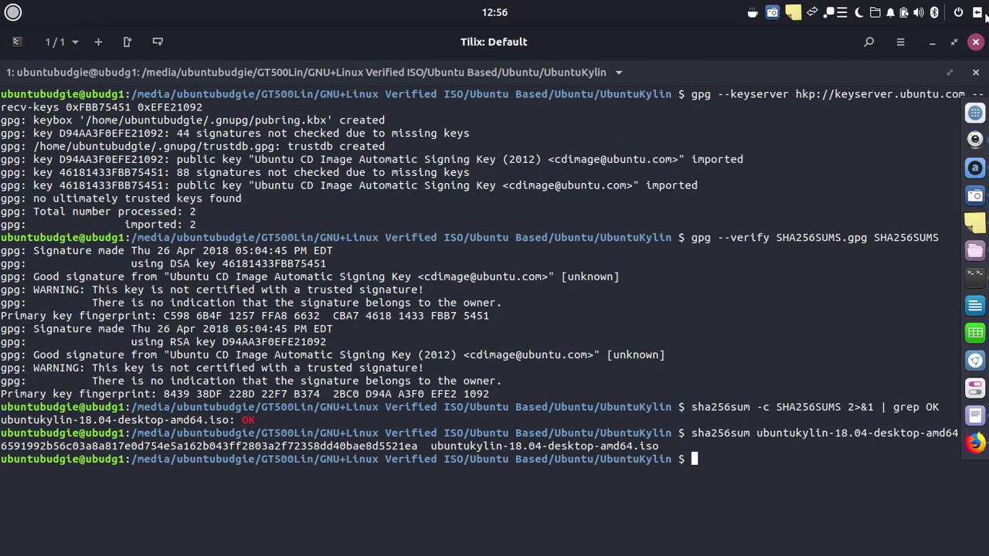
pyautogui.click(953, 42)
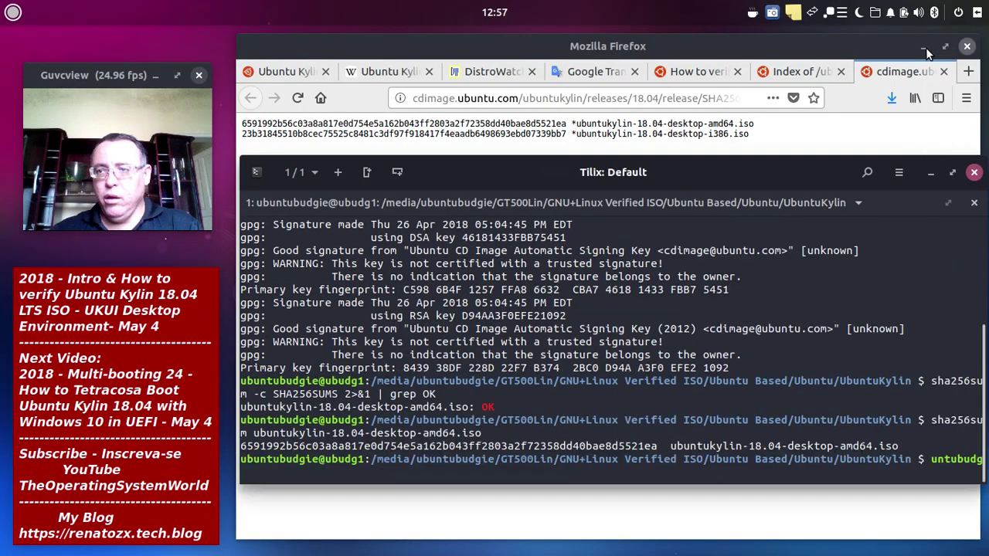
pyautogui.click(926, 47)
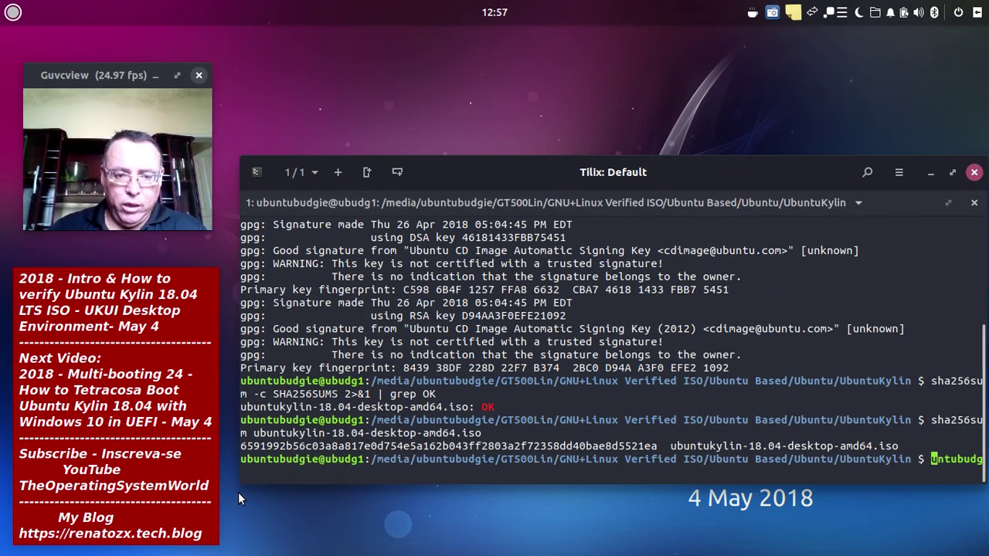
pyautogui.click(930, 172)
# - Switch back to the Firefox window and open a new tab ready for an address
pyautogui.moveTo(987, 232)
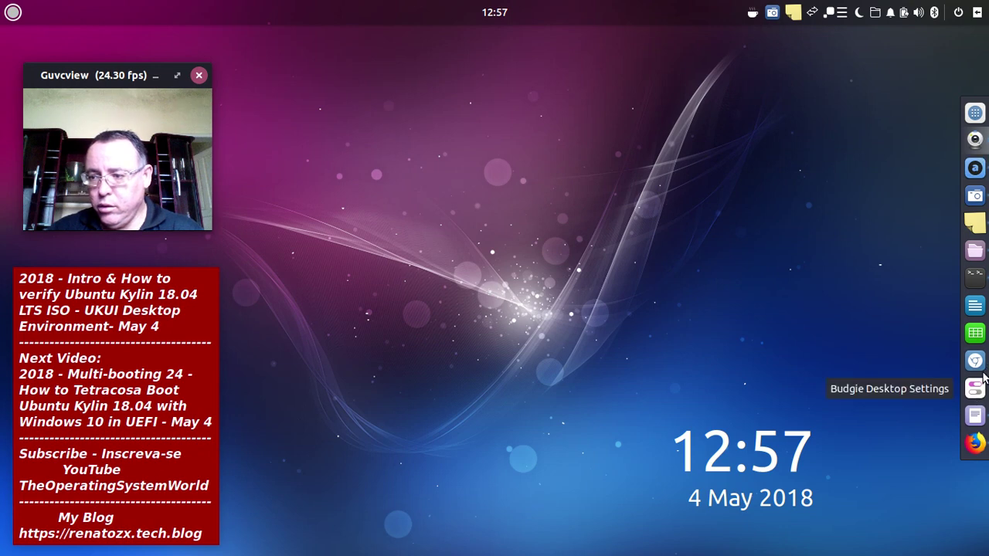
pyautogui.hotkey('alt', 'Tab')
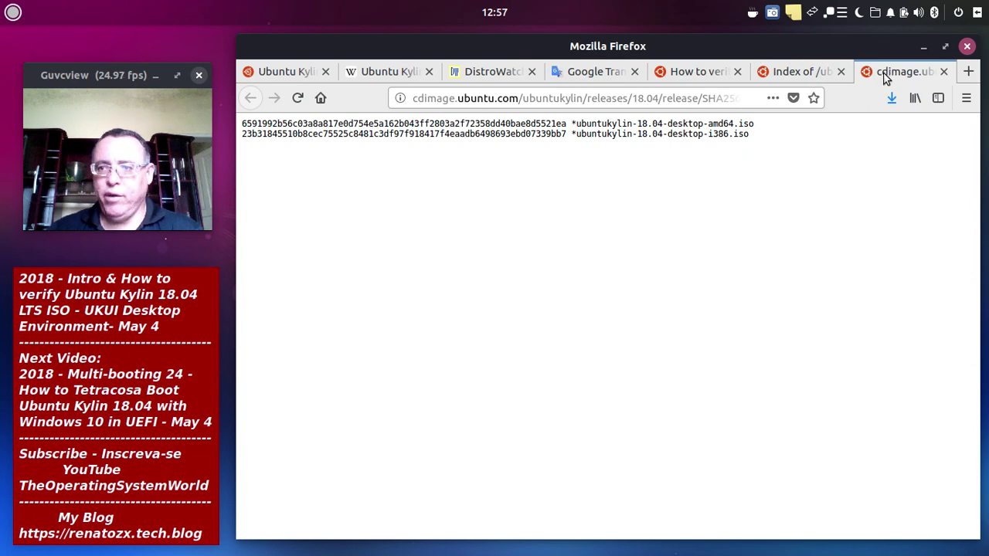
pyautogui.click(972, 71)
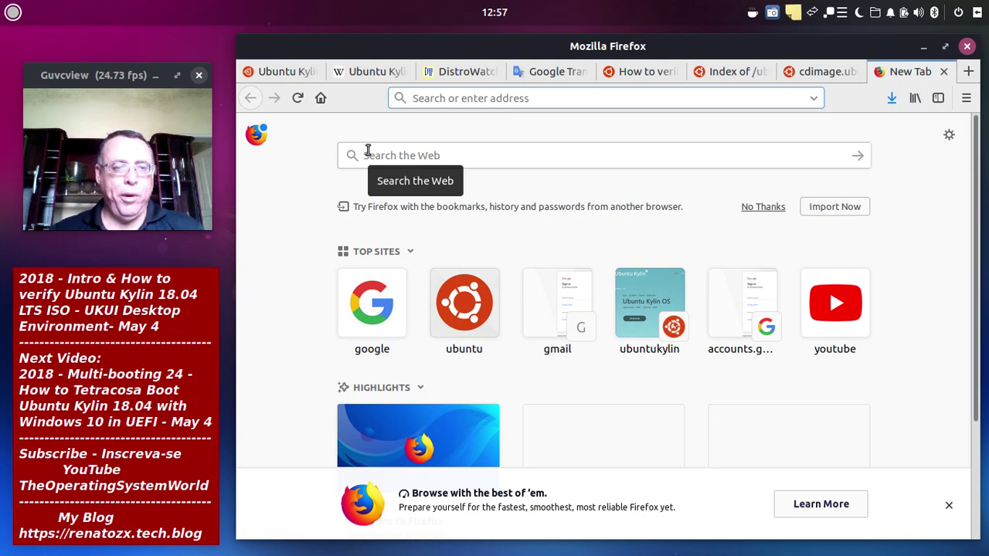
pyautogui.click(408, 153)
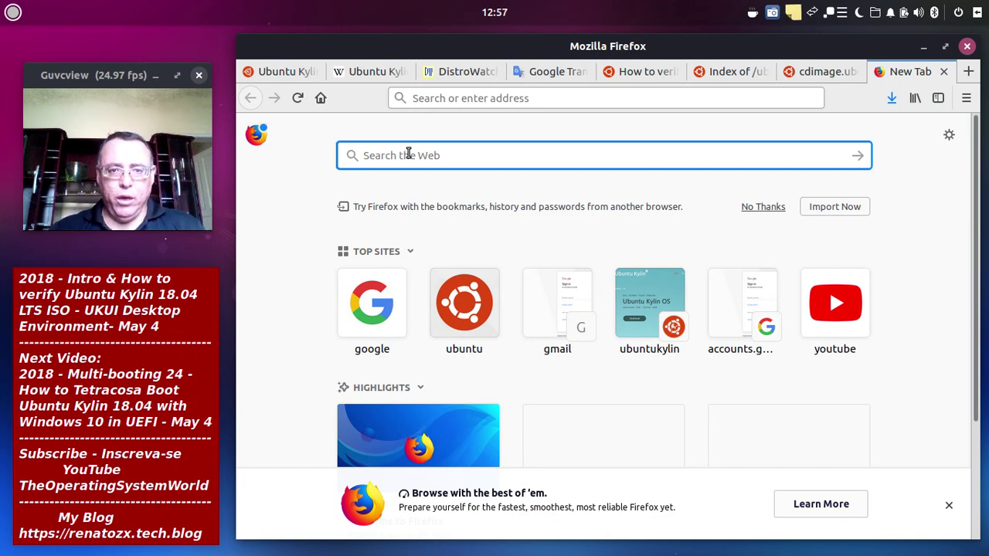
pyautogui.click(569, 98)
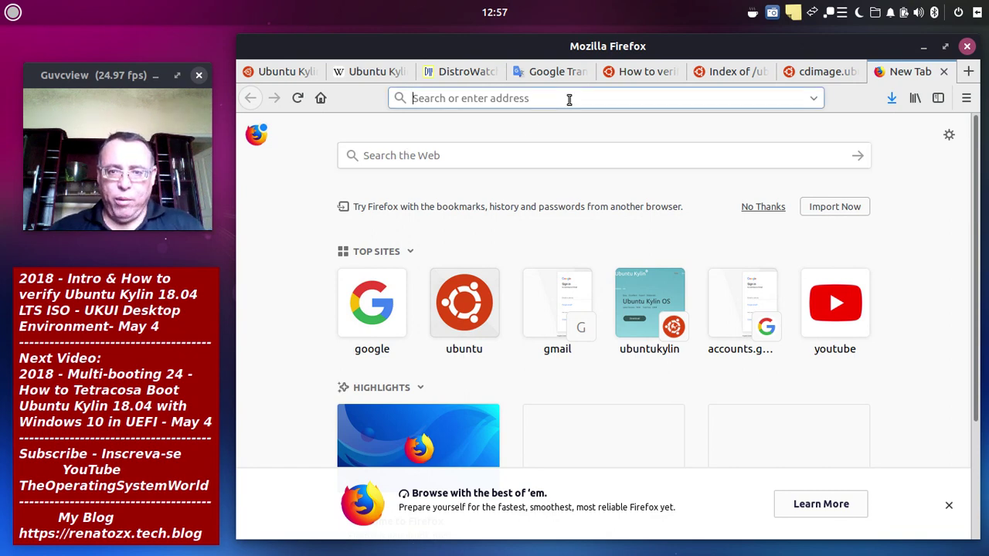
pyautogui.moveTo(980, 467)
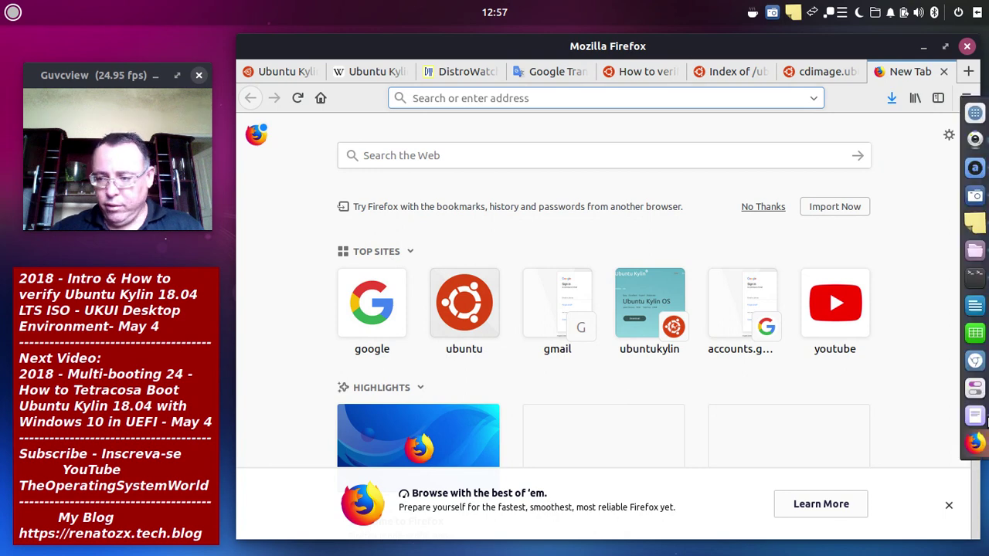
pyautogui.click(974, 418)
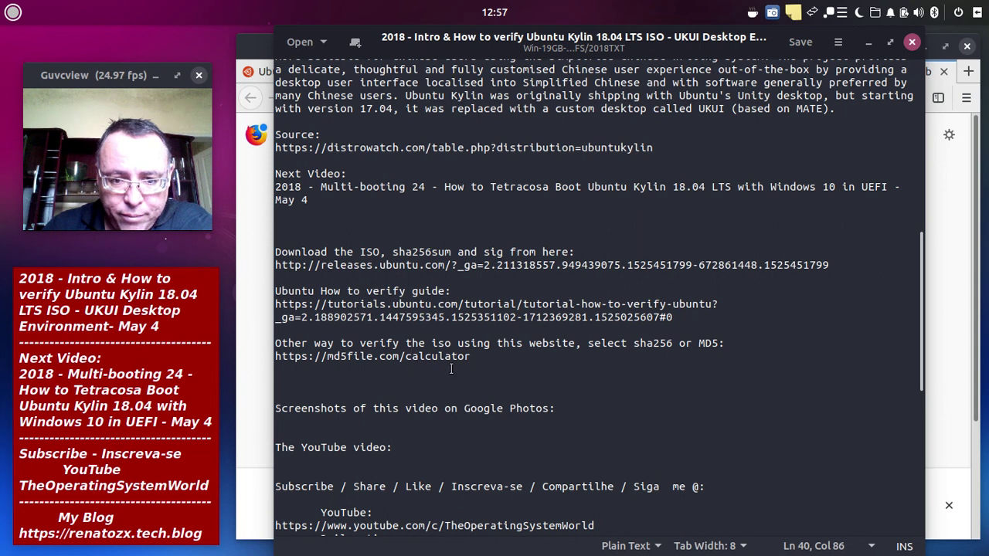
pyautogui.moveTo(471, 357); pyautogui.dragTo(263, 354)
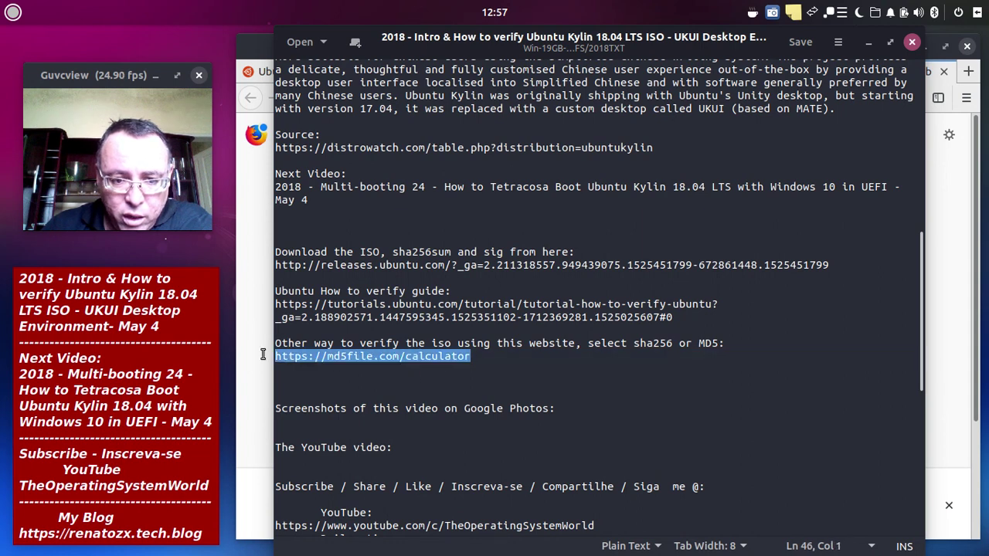
pyautogui.rightClick(339, 352)
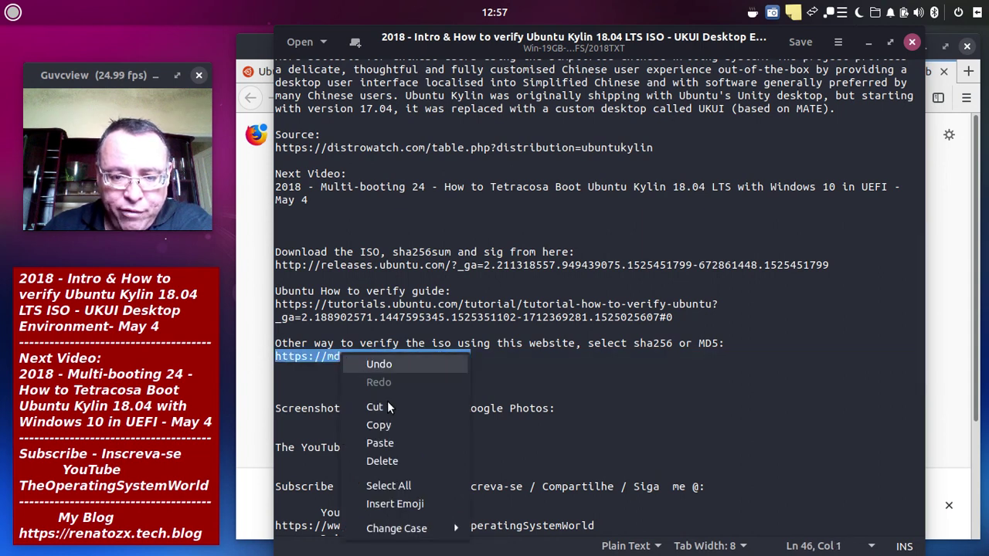
pyautogui.click(397, 427)
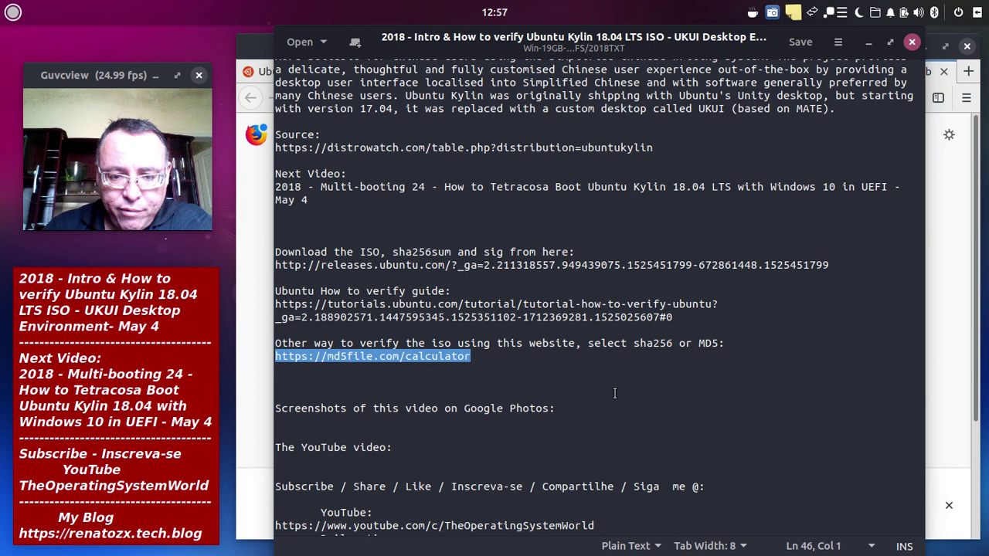
pyautogui.click(869, 44)
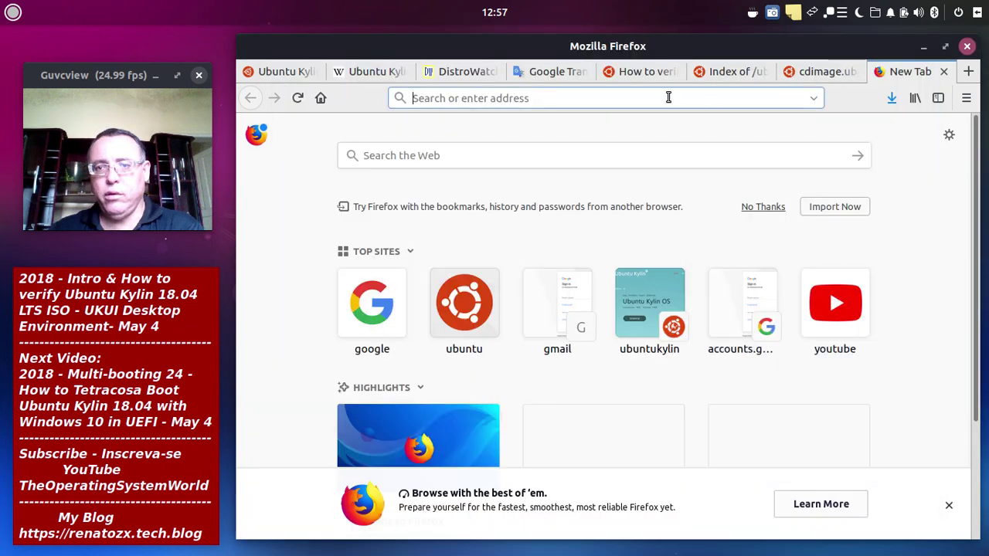
pyautogui.rightClick(520, 101)
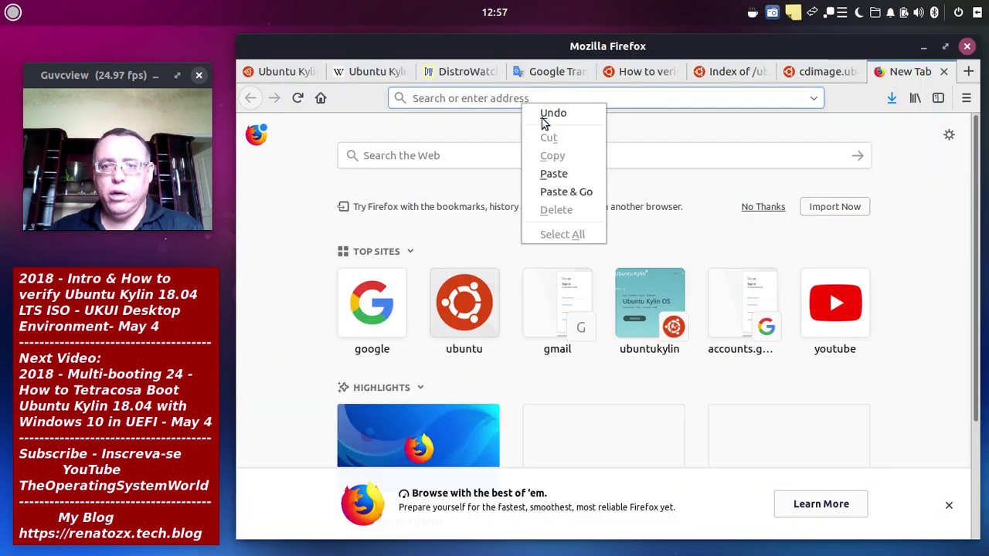
pyautogui.click(562, 193)
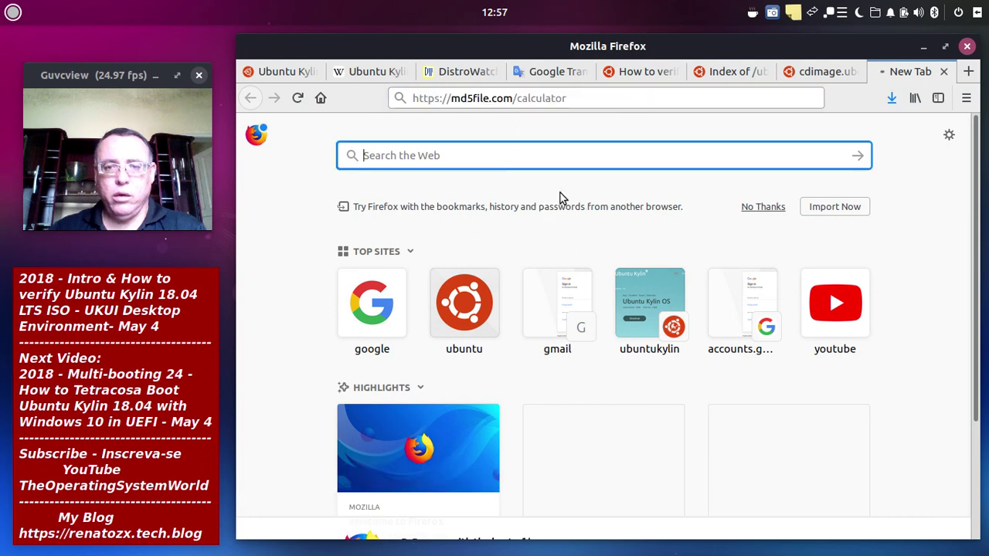
# - In the Google Translate page, translate the video description into Chinese (Traditional) and go to the end of the translation
pyautogui.click(550, 74)
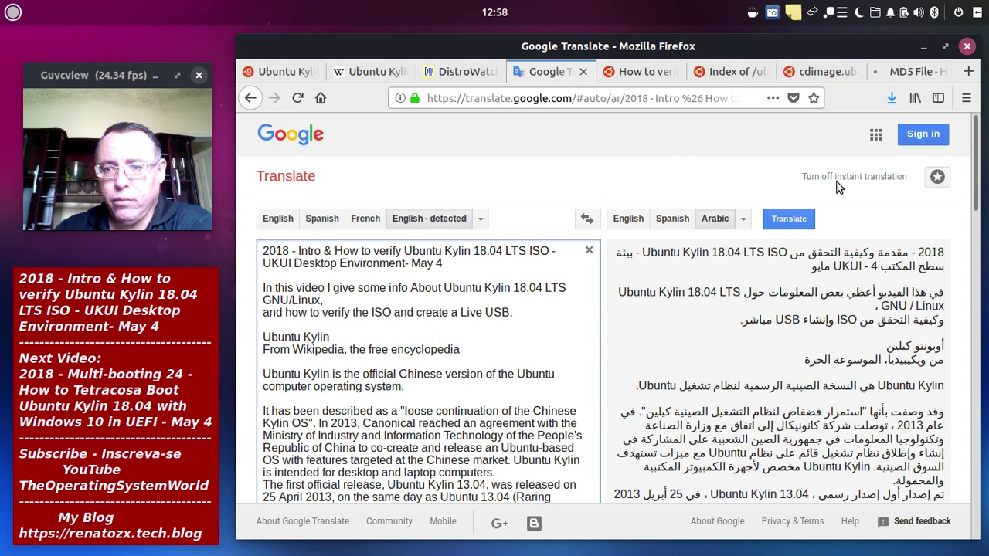
pyautogui.click(743, 220)
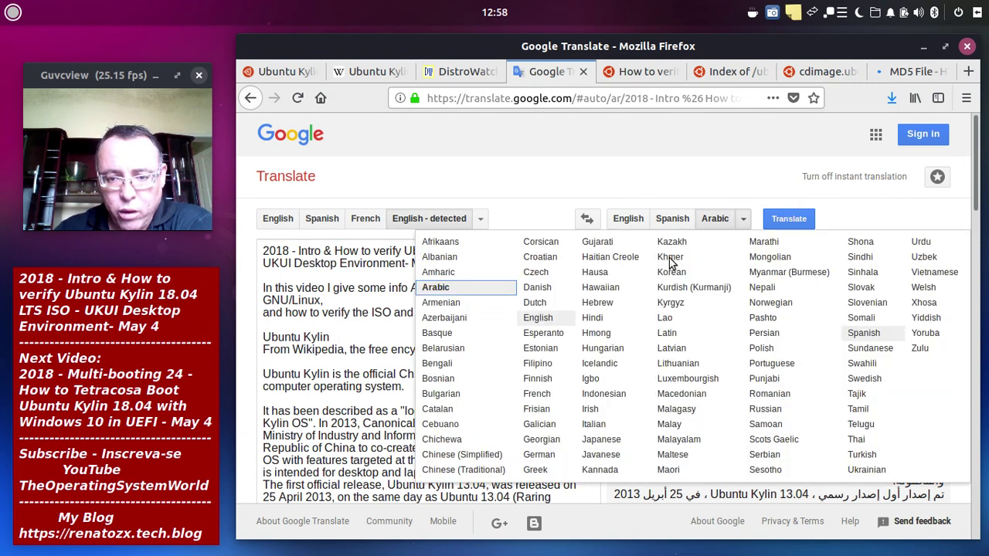
pyautogui.click(479, 477)
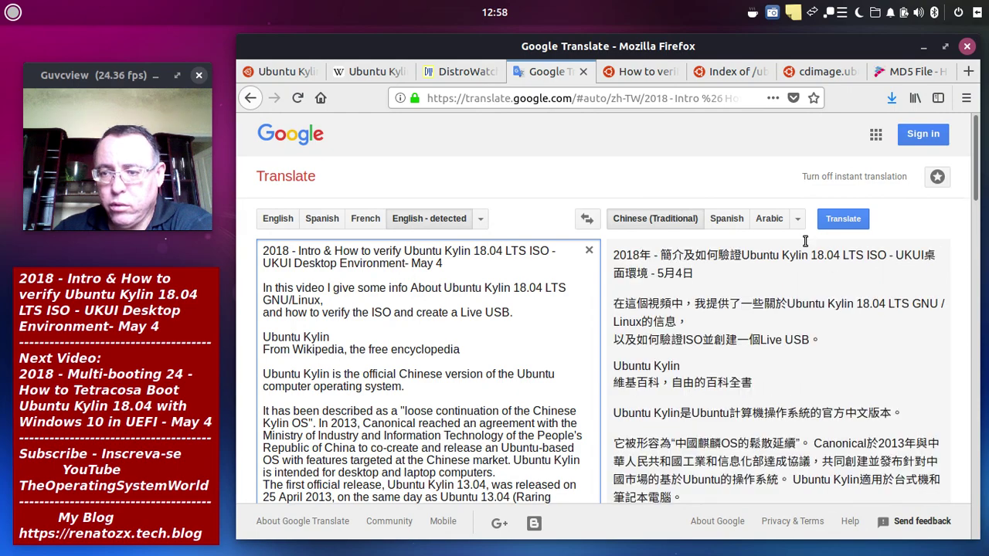
pyautogui.scroll(-5, 916, 310)
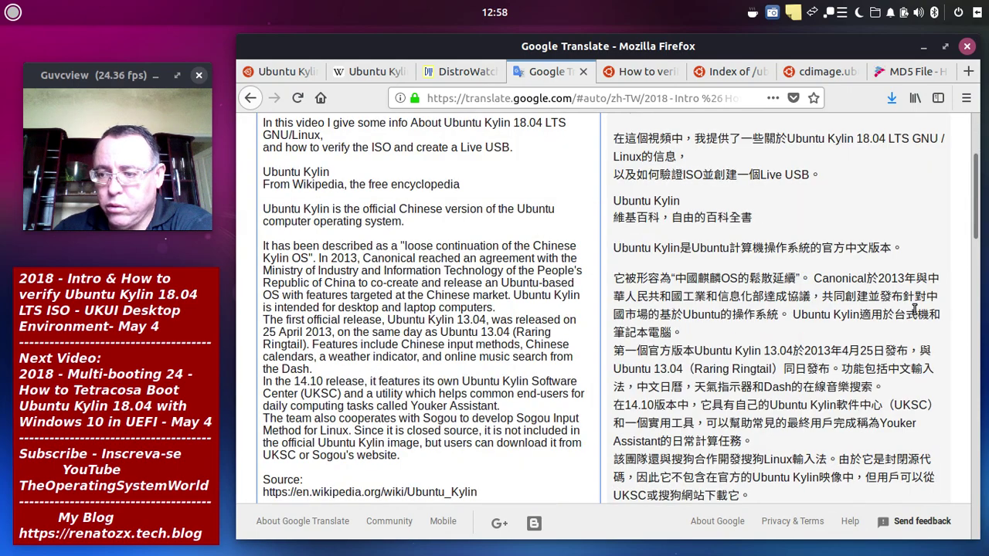
pyautogui.scroll(-10, 916, 311)
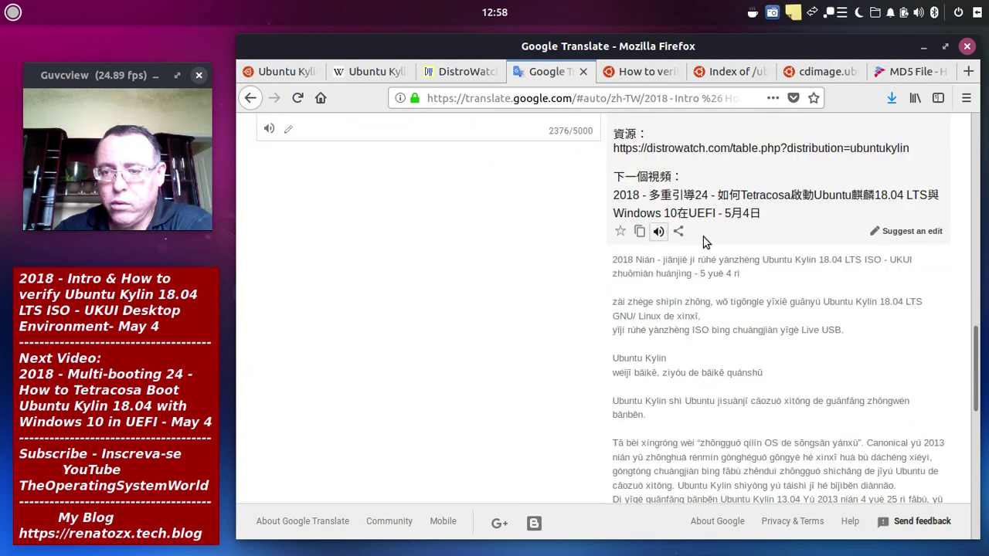
# - Return to the MD5 File calculator page and deselect SHA-1, SHA-384 and SHA-512, keeping only SHA-256
pyautogui.scroll(6, 811, 243)
pyautogui.scroll(7, 812, 243)
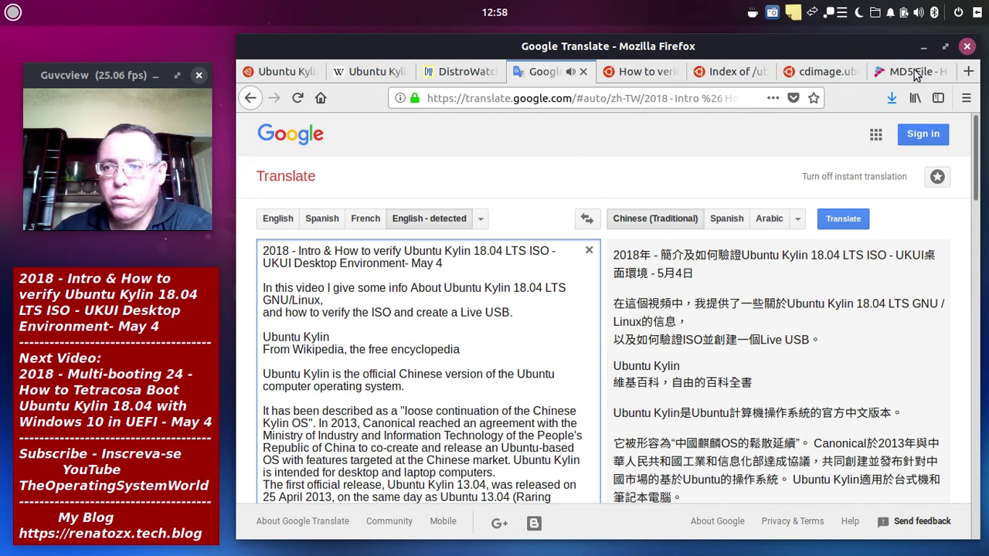
pyautogui.hotkey('alt', '8')
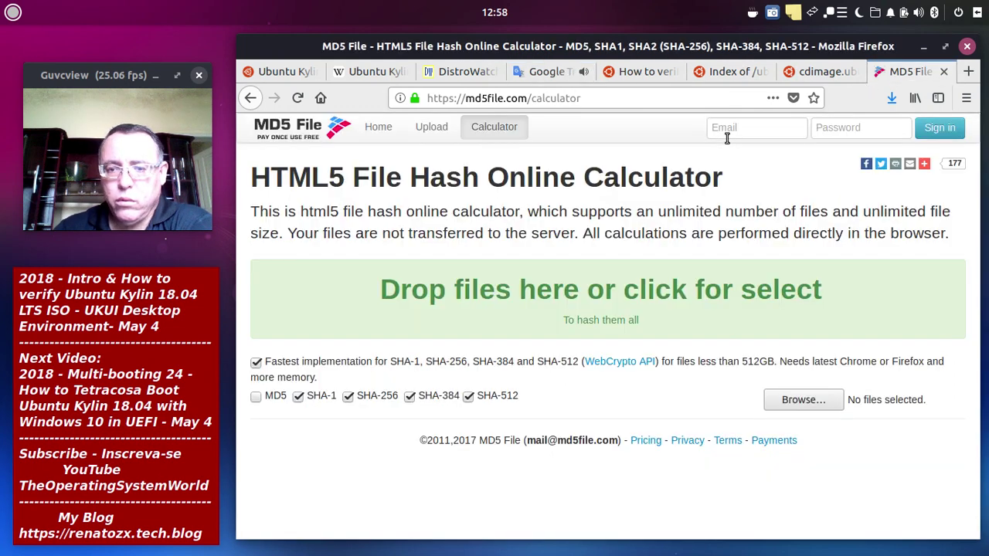
pyautogui.click(299, 399)
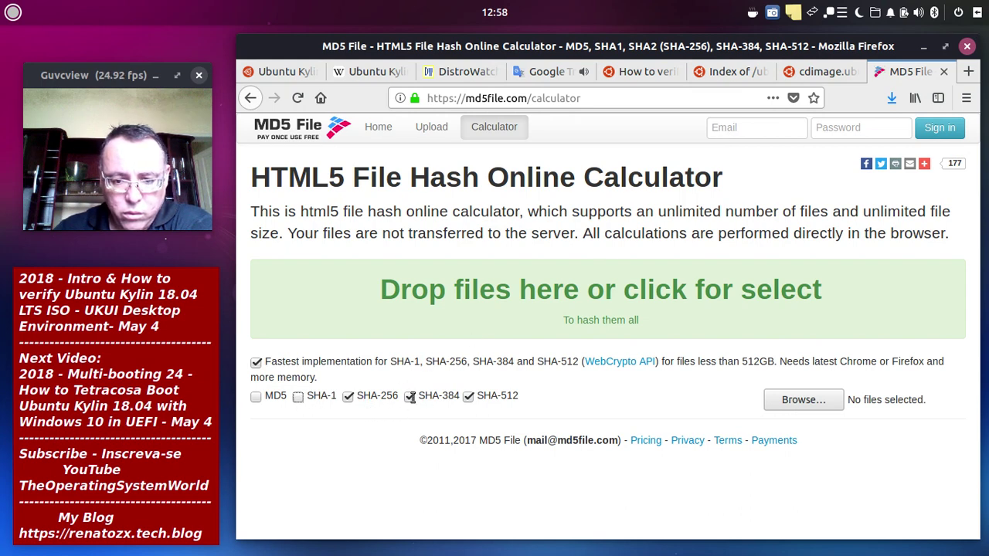
pyautogui.click(433, 401)
pyautogui.click(469, 397)
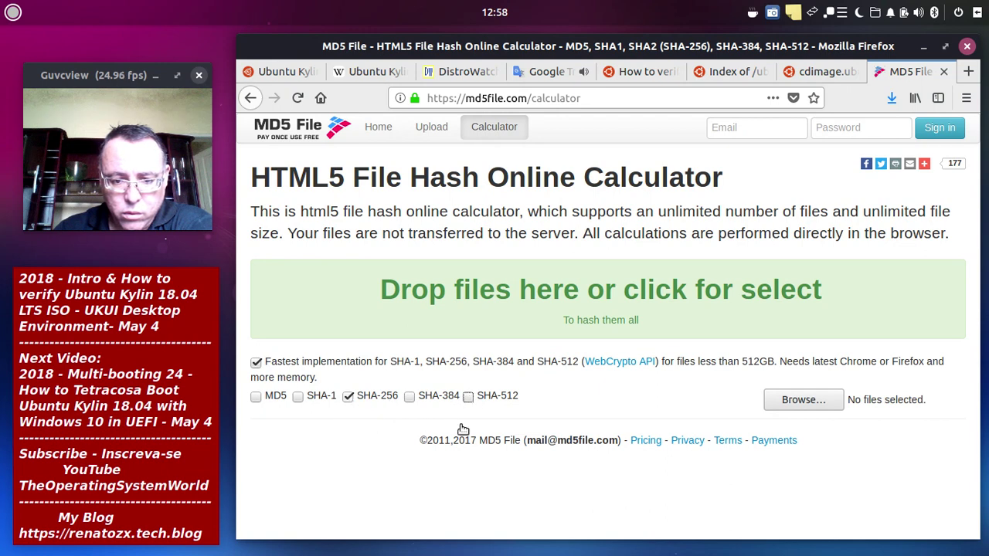
# - Add ubuntukylin-18.04-desktop-amd64.iso from the UbuntuKylin folder in the file manager to the calculator's drop area for hashing
pyautogui.click(850, 283)
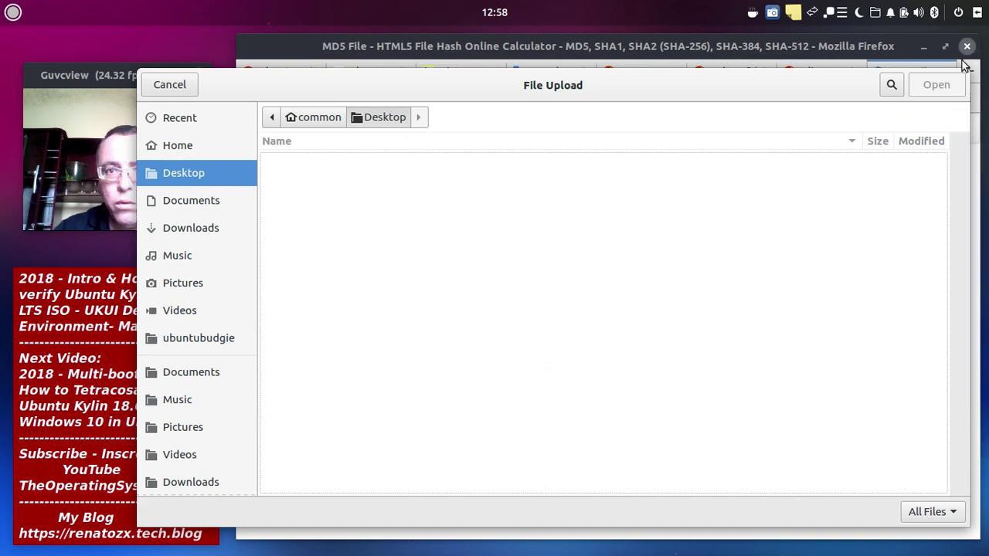
pyautogui.click(169, 85)
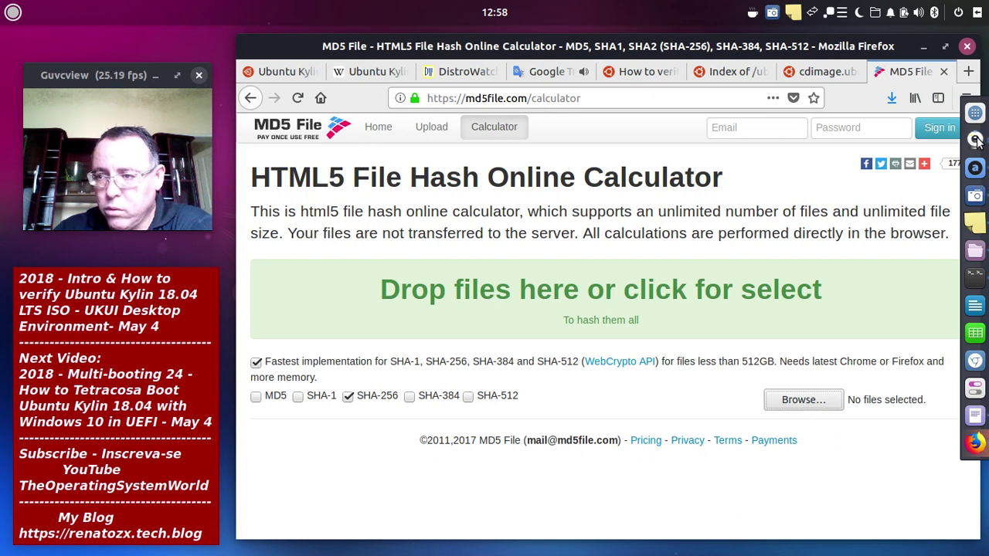
pyautogui.click(975, 250)
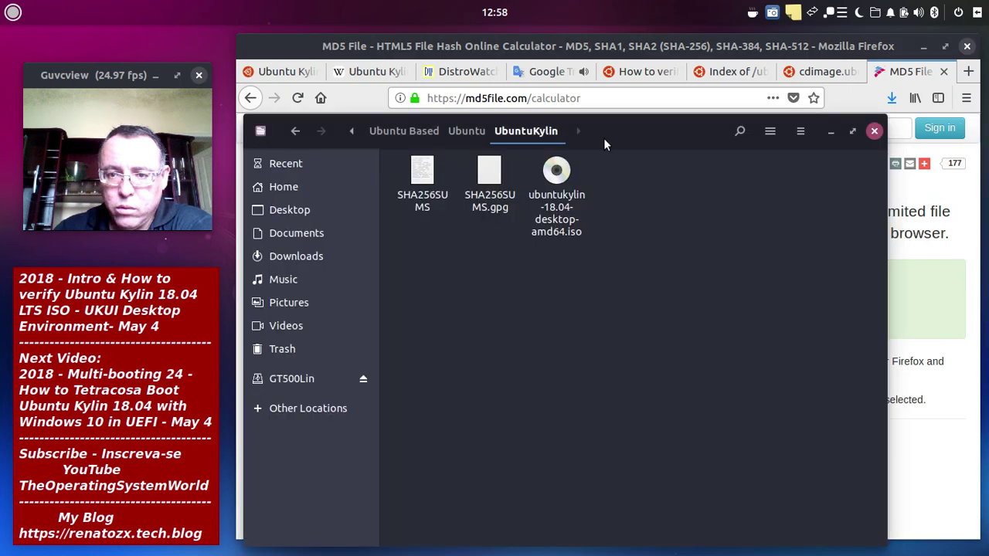
pyautogui.moveTo(600, 130); pyautogui.dragTo(611, 285)
pyautogui.click(638, 453)
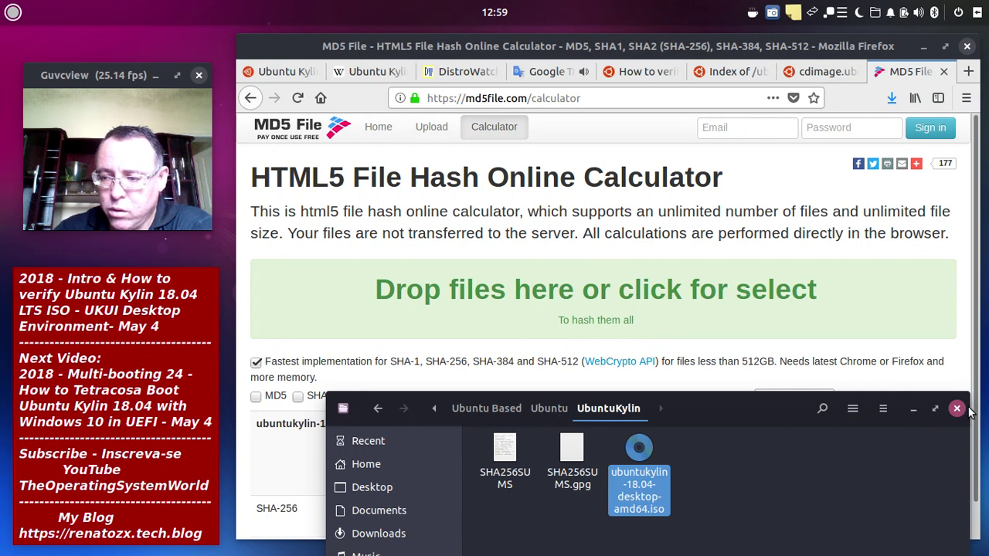
pyautogui.click(842, 274)
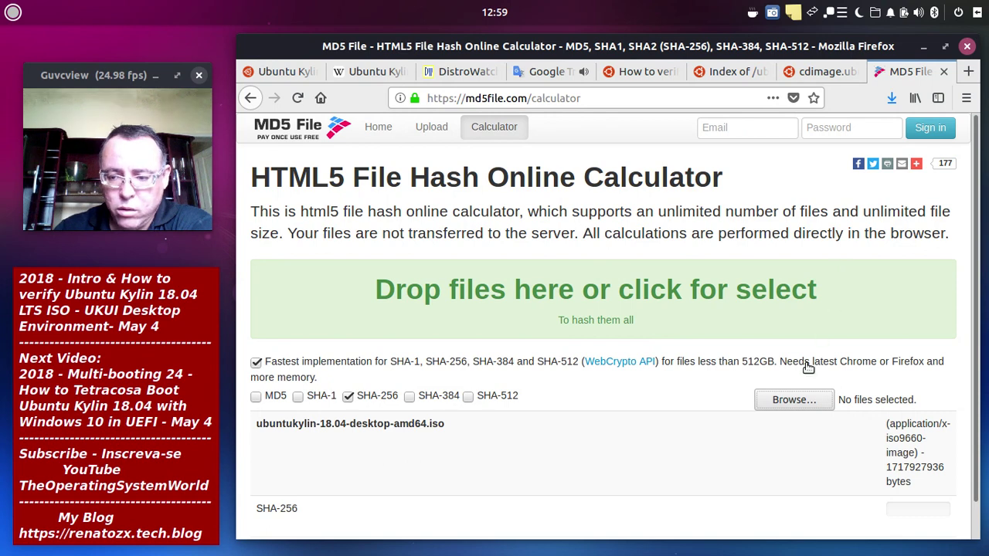
pyautogui.scroll(-1, 826, 373)
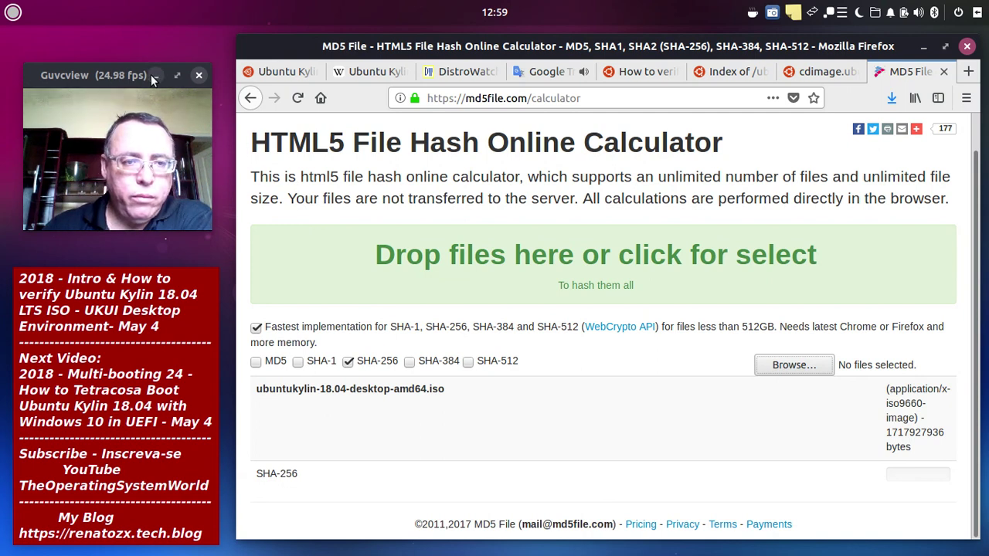
# - Close and relaunch the Guvcview webcam viewer with its controls window minimized, and show the DistroWatch page in Firefox
pyautogui.click(199, 75)
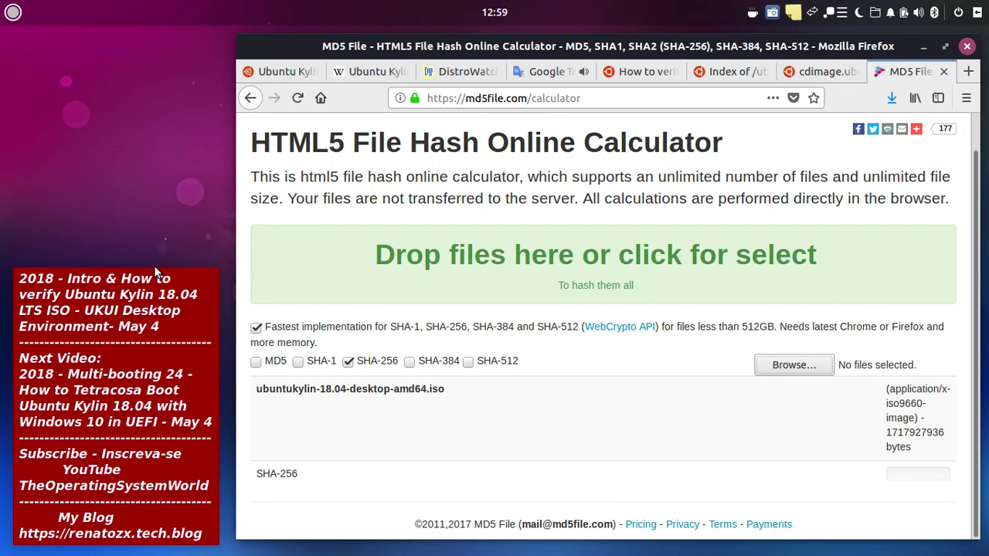
pyautogui.click(446, 70)
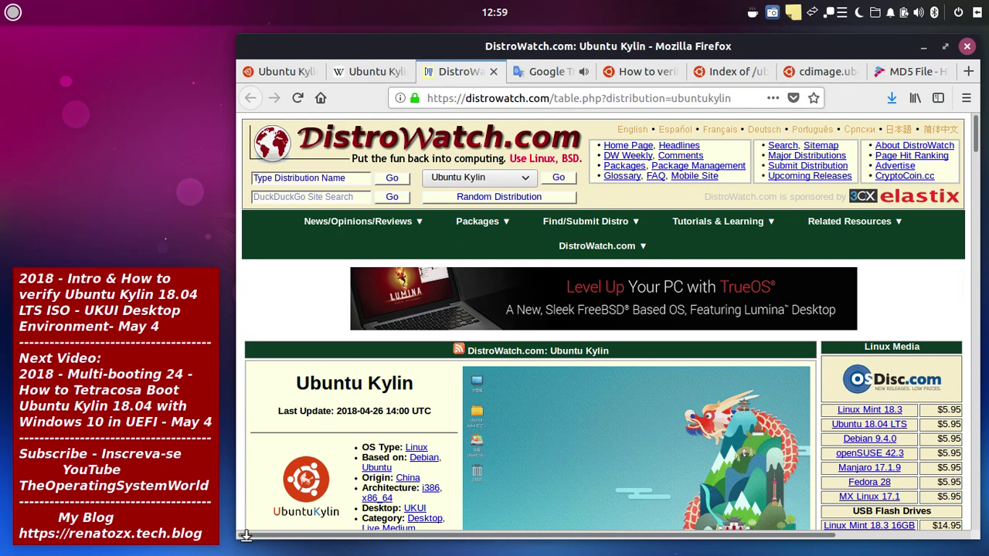
pyautogui.moveTo(986, 197)
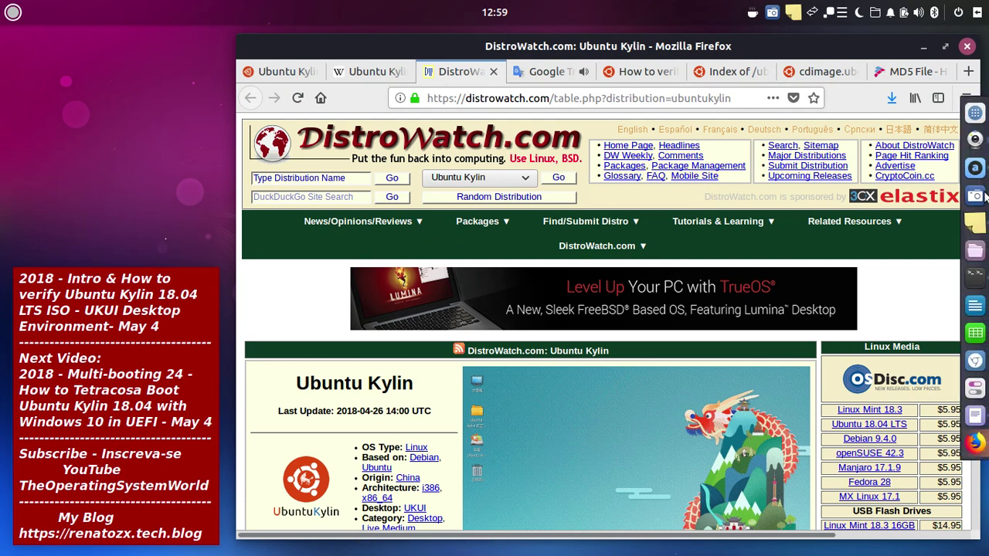
pyautogui.click(977, 145)
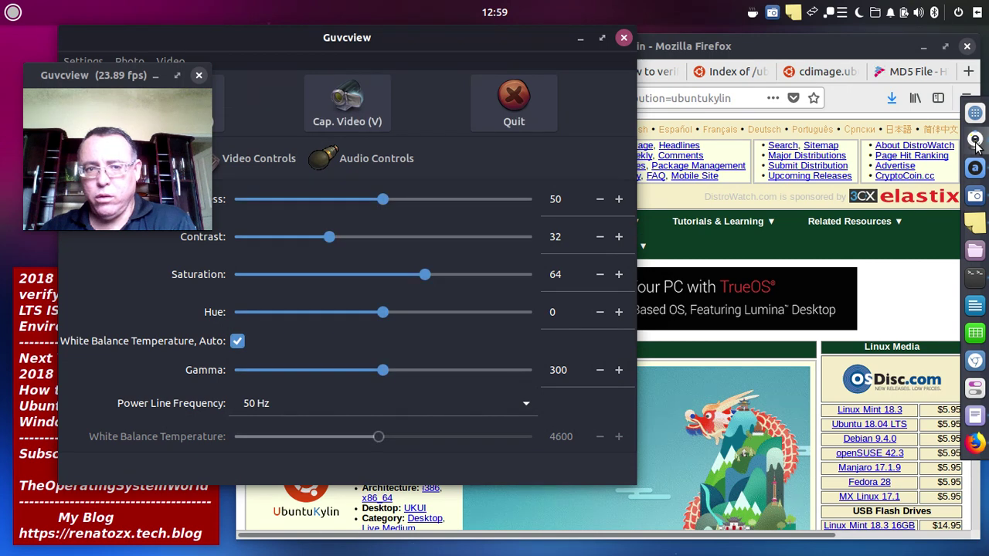
pyautogui.click(585, 35)
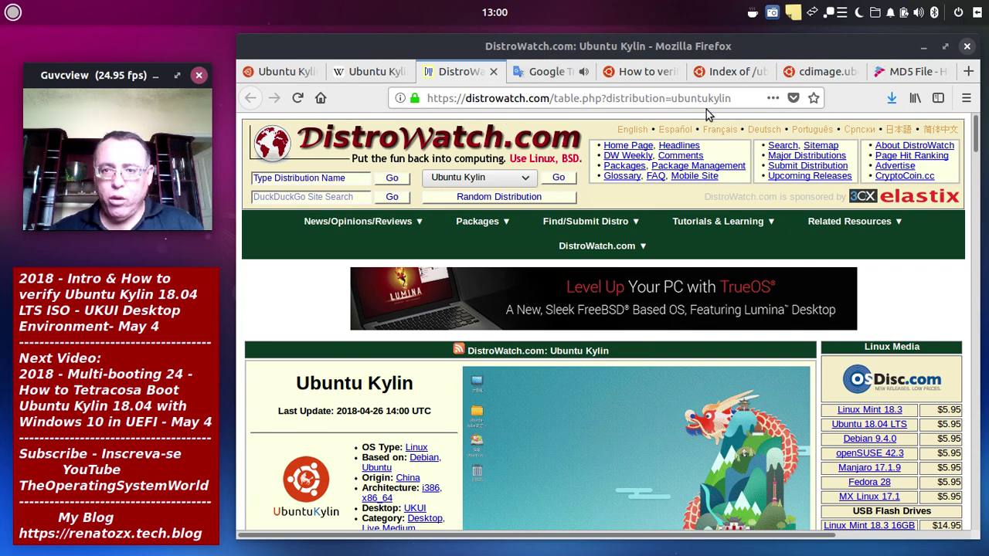
# - Examine the Ubuntu Kylin description, summary table and release list on the DistroWatch page
pyautogui.click(748, 103)
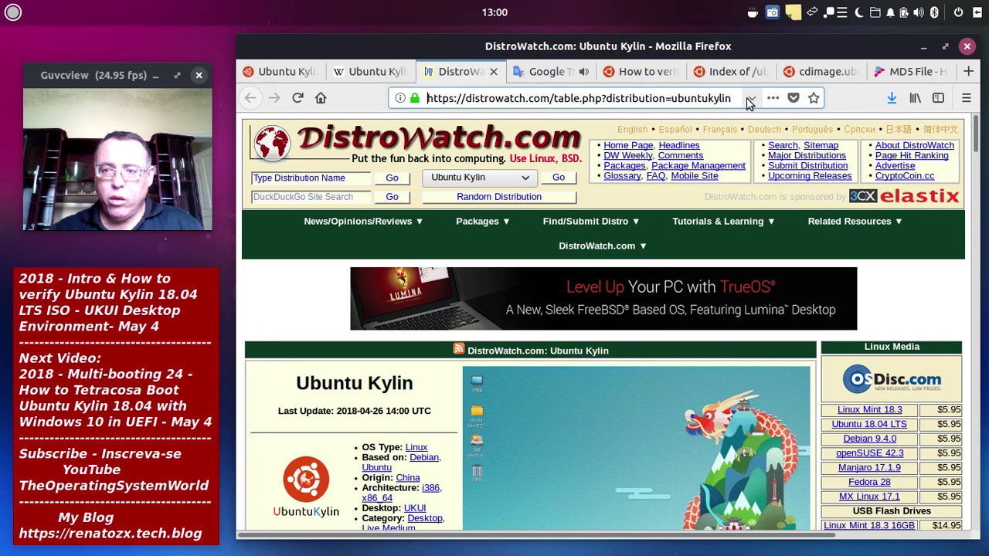
pyautogui.click(749, 100)
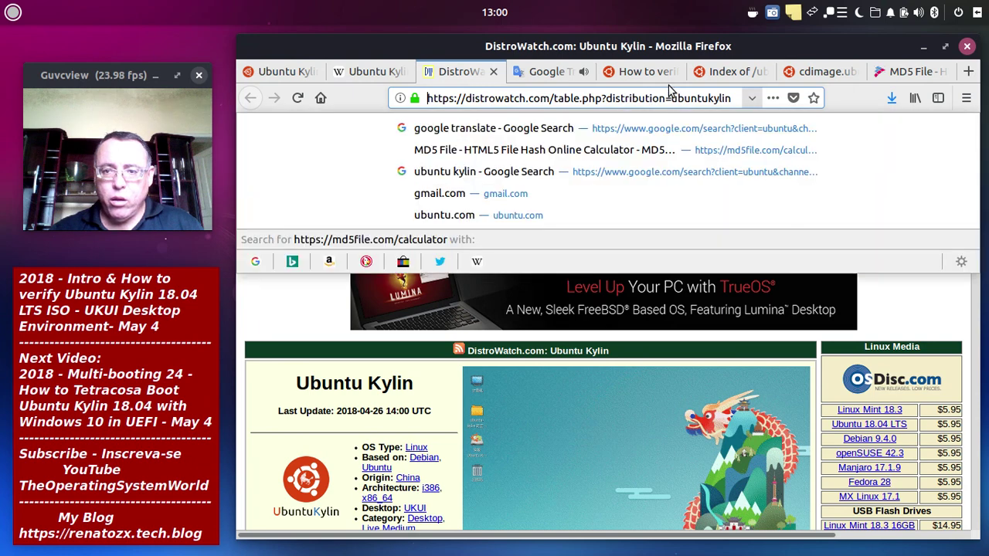
pyautogui.press('Escape')
pyautogui.scroll(-3, 790, 185)
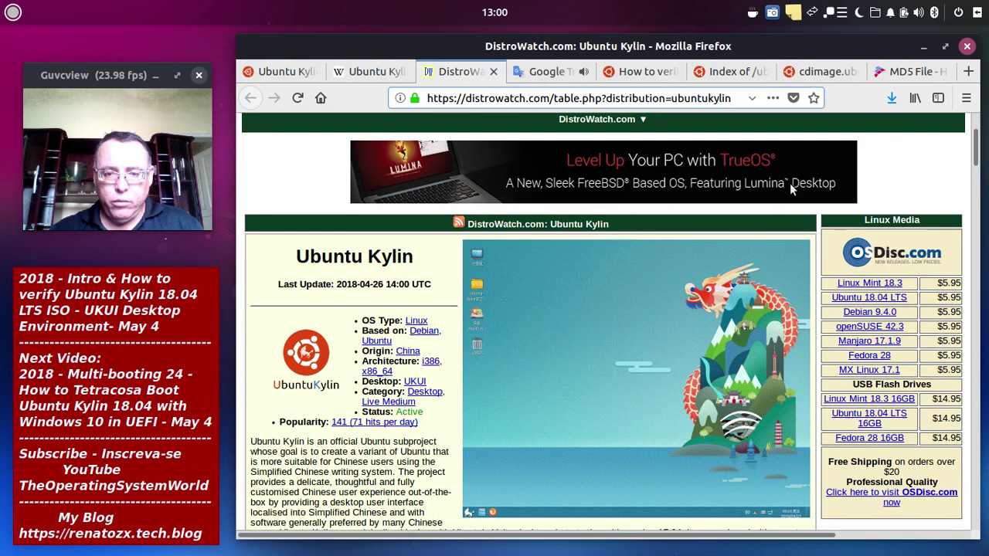
pyautogui.scroll(-2, 790, 186)
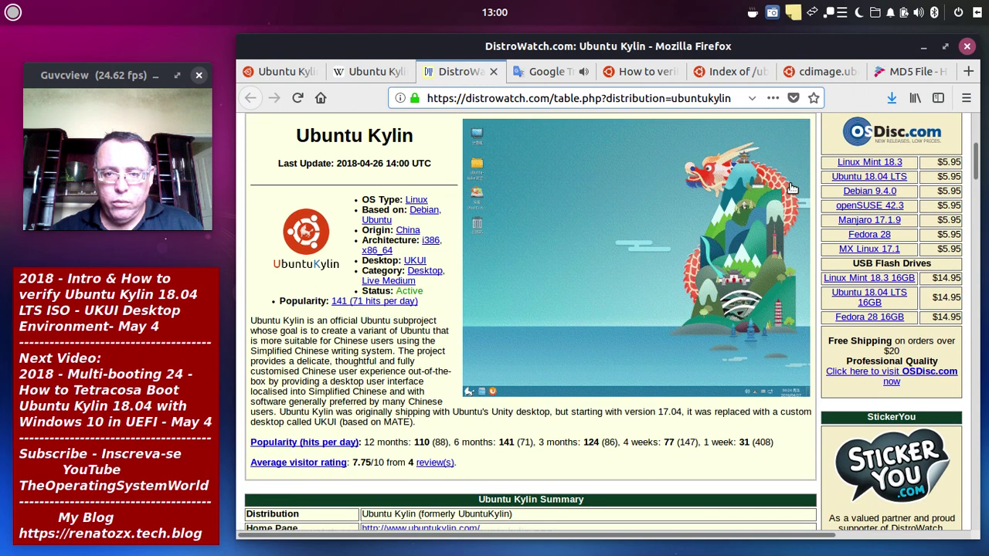
pyautogui.scroll(1, 790, 188)
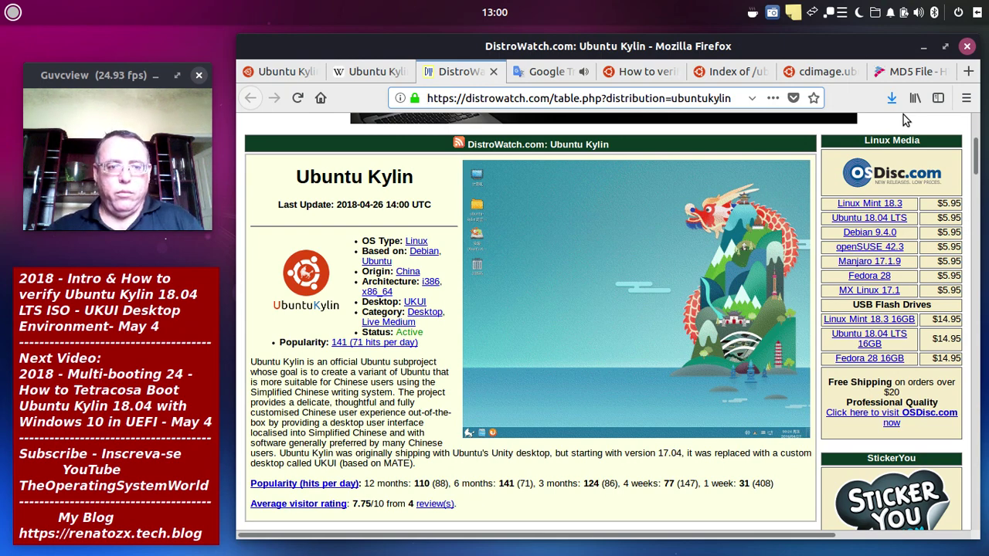
pyautogui.scroll(-5, 904, 114)
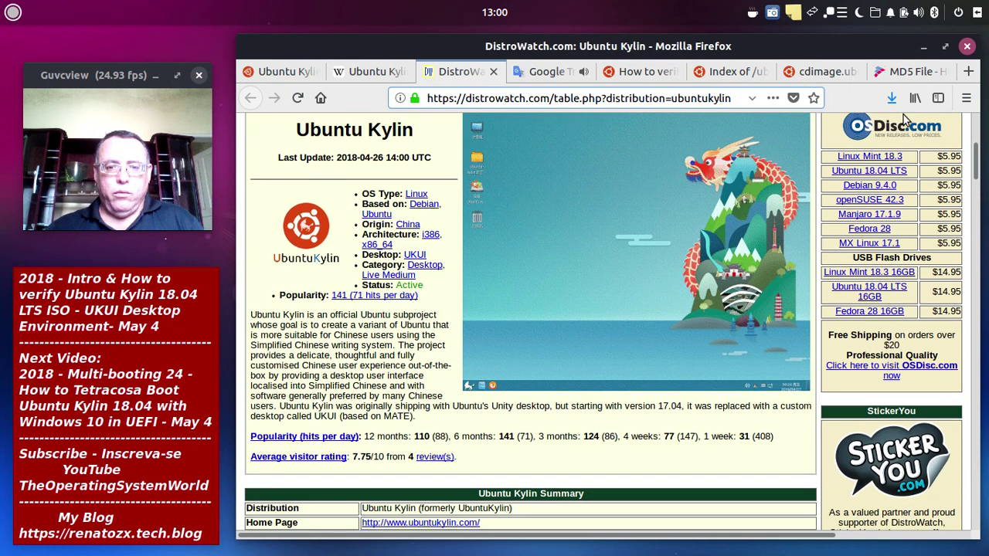
pyautogui.scroll(-1, 904, 114)
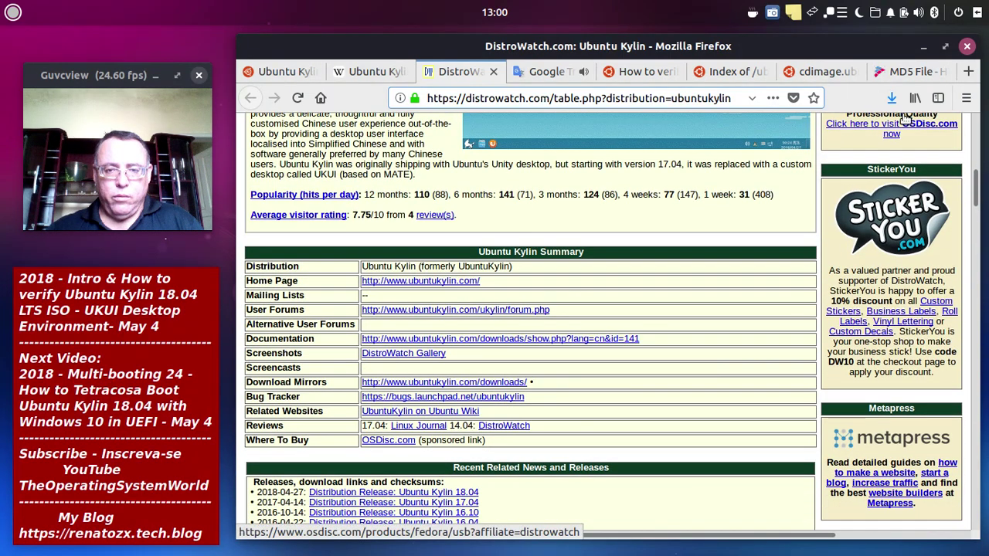
pyautogui.scroll(-1, 903, 114)
pyautogui.scroll(-3, 903, 114)
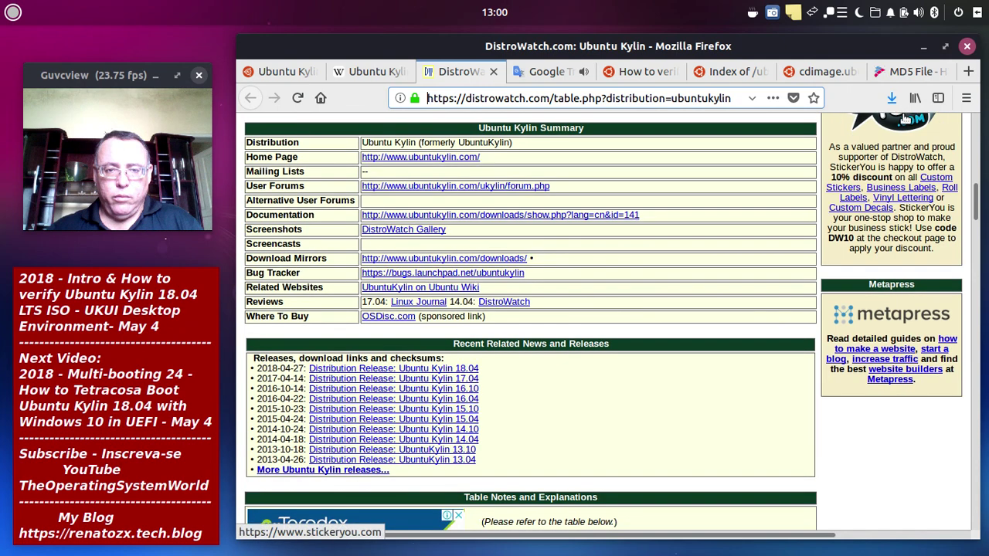
pyautogui.scroll(1, 903, 115)
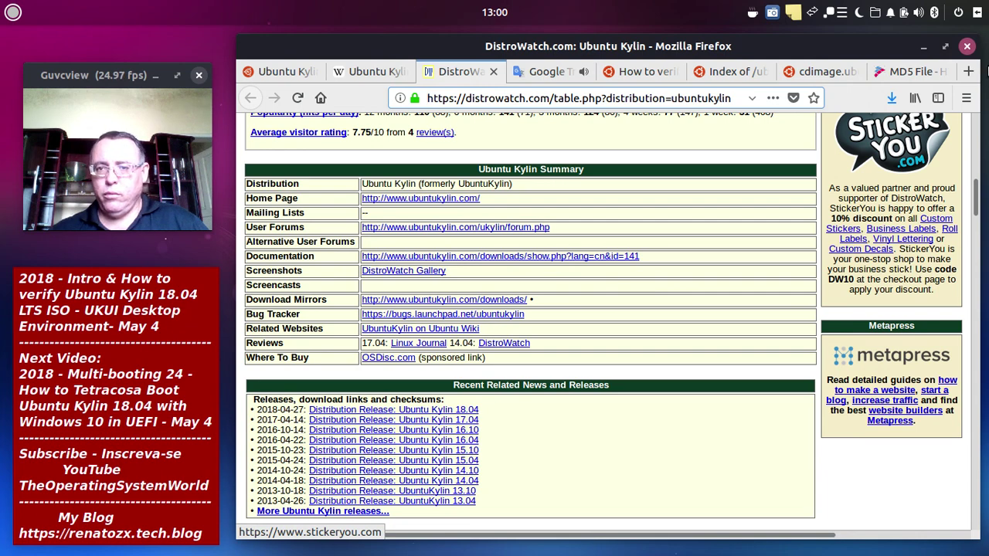
# - Return to the MD5 File calculator and browse for the ISO through Computer to the home/ubuntubudgie folder
pyautogui.click(918, 74)
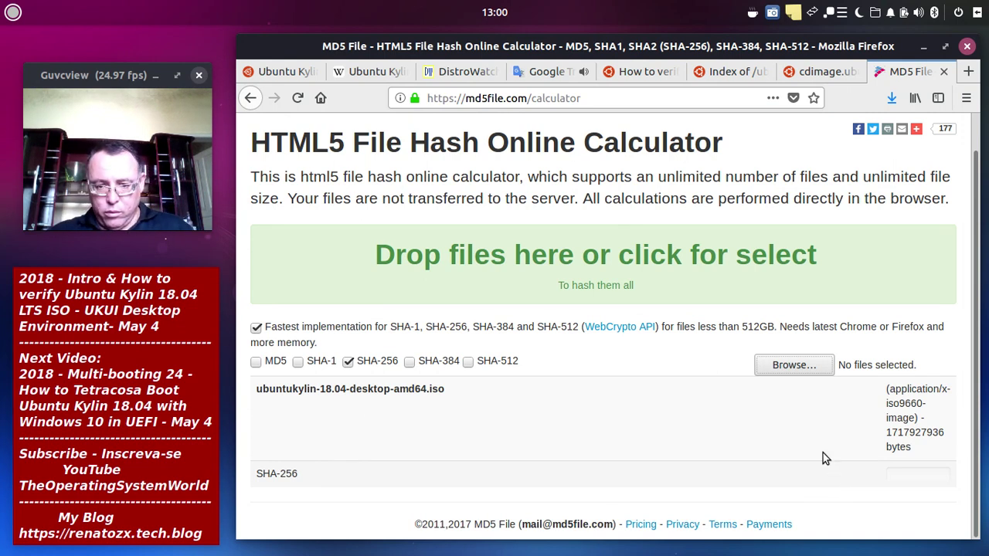
pyautogui.click(796, 365)
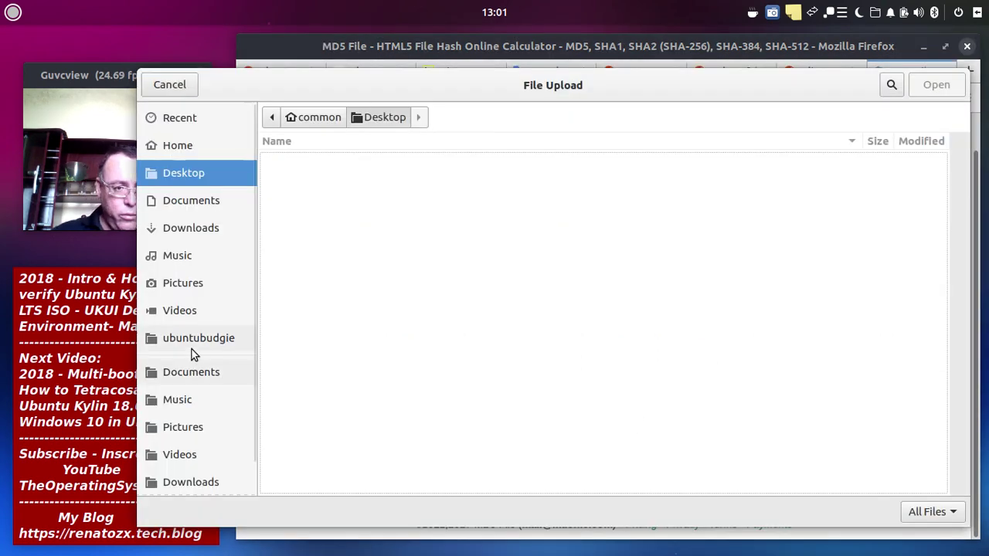
pyautogui.scroll(-1, 192, 349)
pyautogui.click(193, 483)
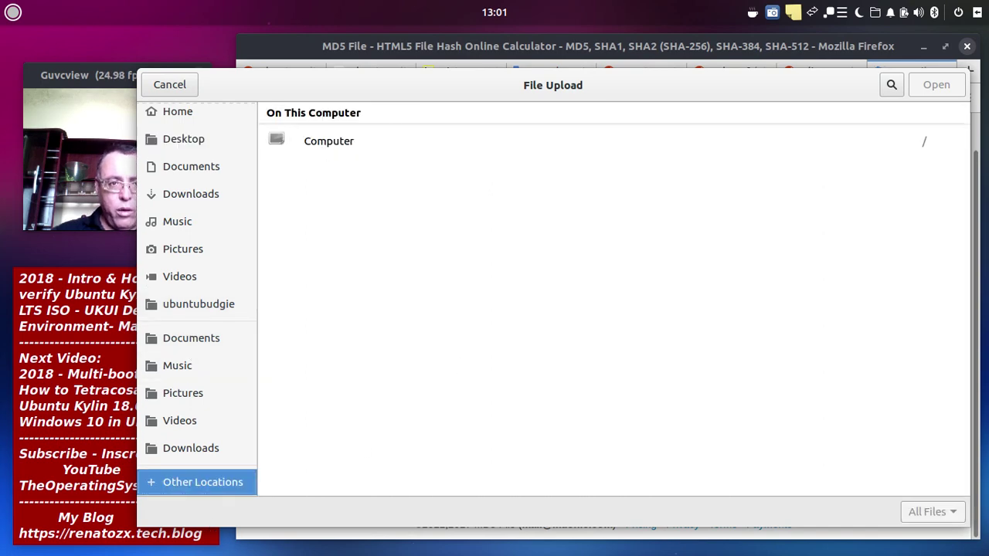
pyautogui.click(325, 149)
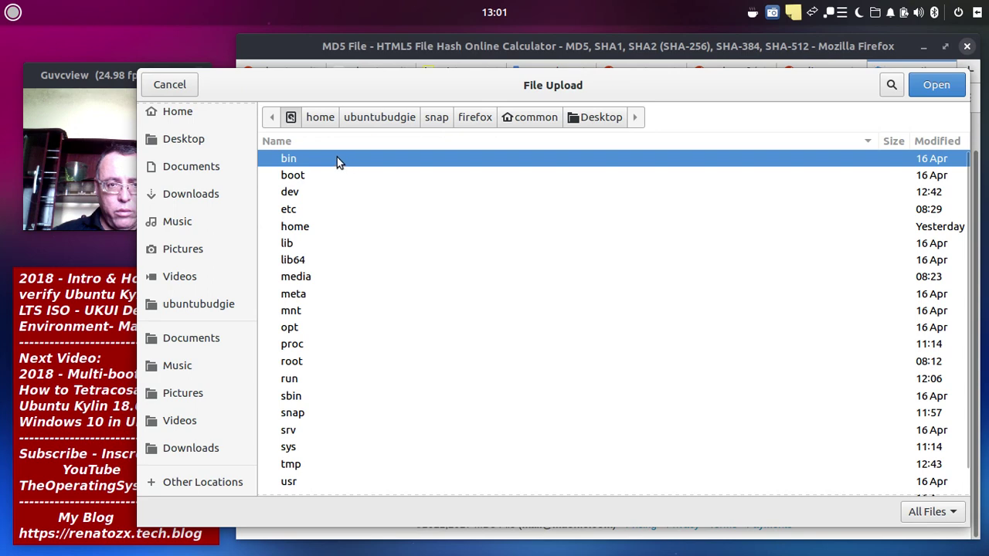
pyautogui.doubleClick(303, 228)
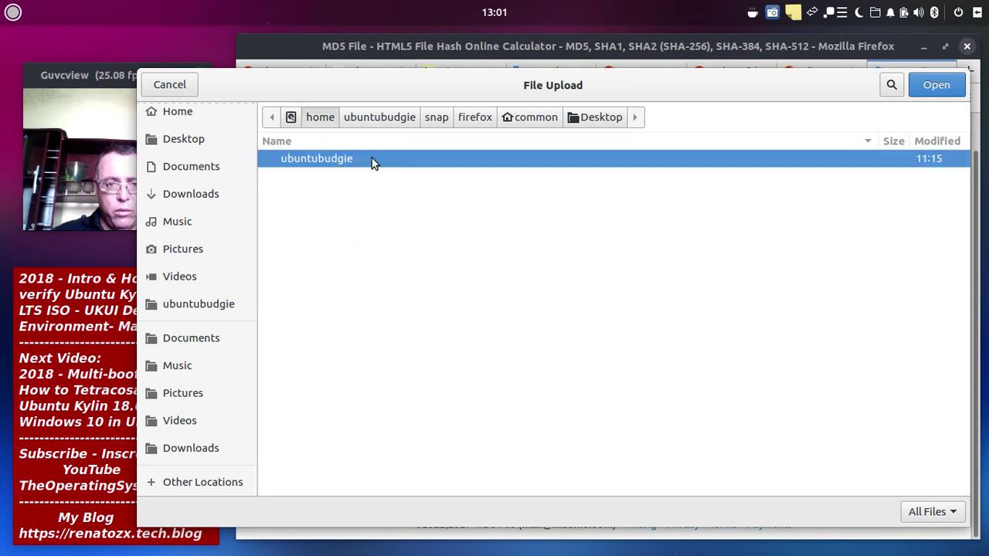
pyautogui.doubleClick(400, 164)
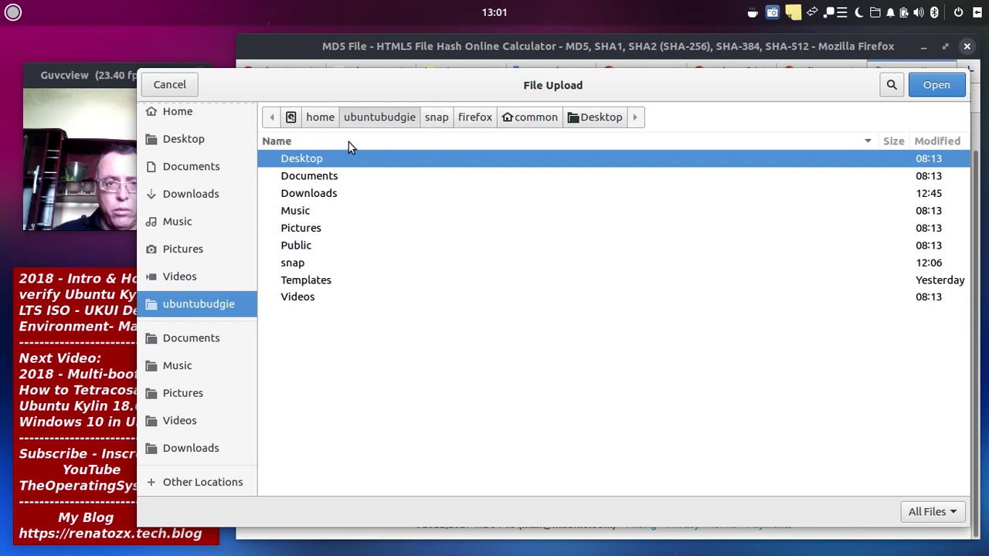
# - Try to open the media folder from the file system root, cancel the file selection, and close the calculator tab
pyautogui.click(290, 119)
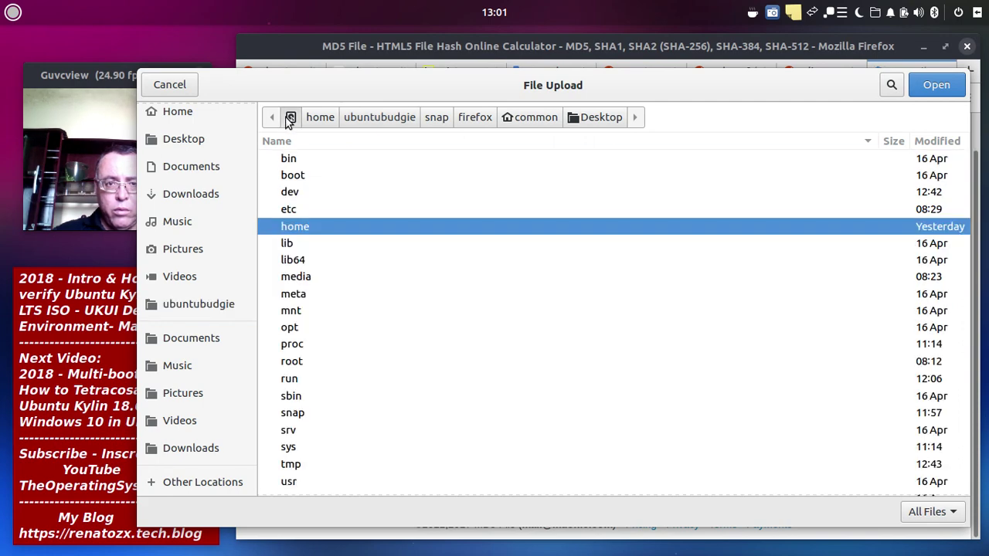
pyautogui.doubleClick(306, 282)
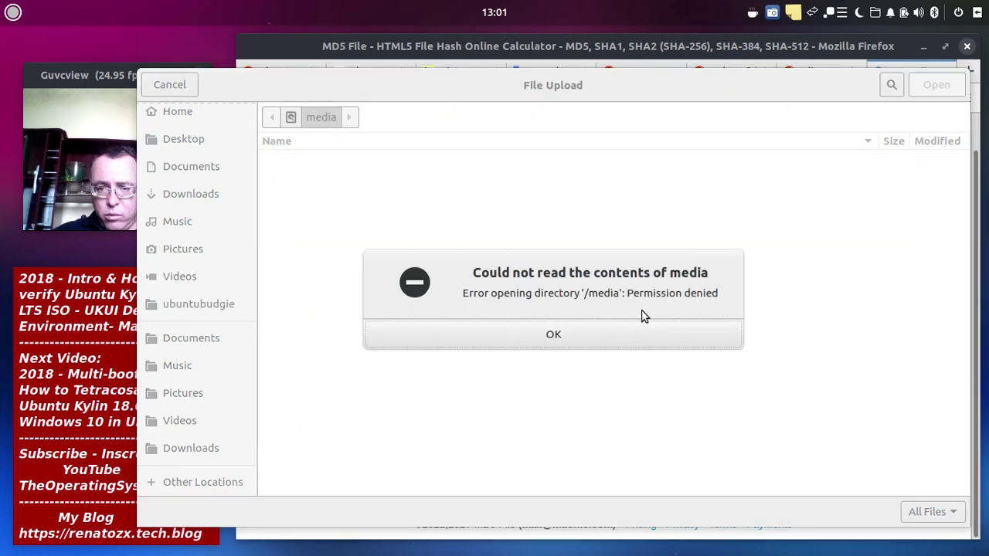
pyautogui.click(552, 336)
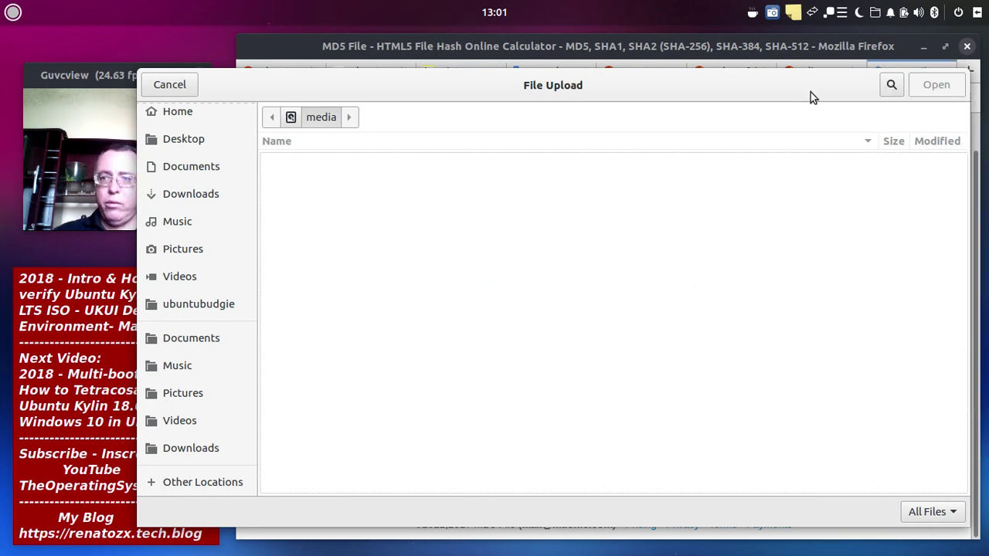
pyautogui.press('Escape')
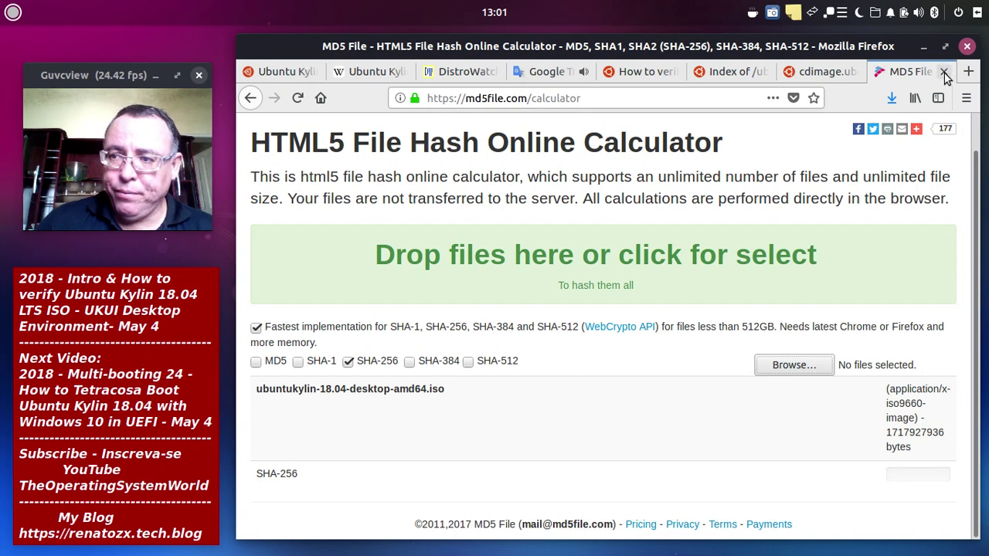
pyautogui.hotkey('ctrl', 'w')
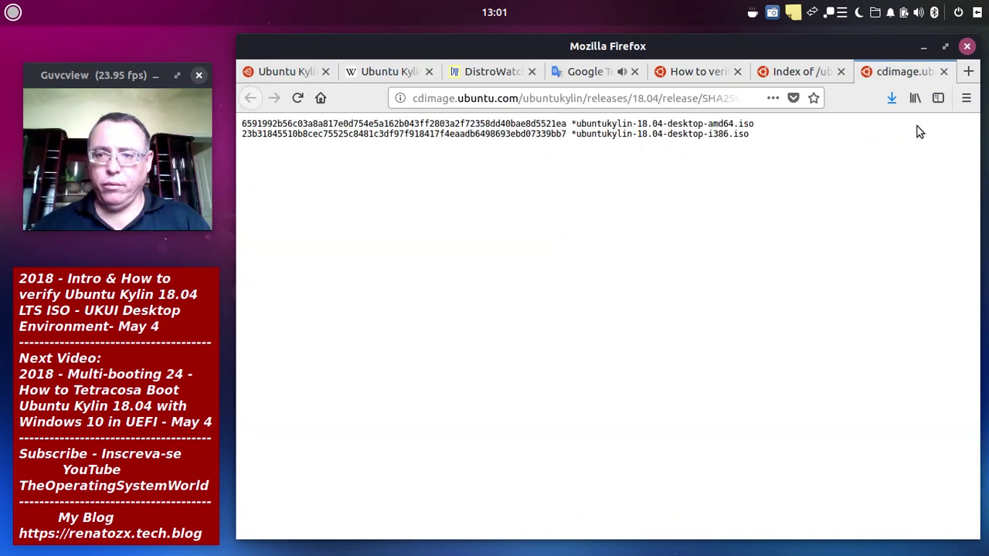
# - Close the SHA256SUMS checksum page and the Ubuntu Kylin 18.04 release index page
pyautogui.hotkey('ctrl', 'w')
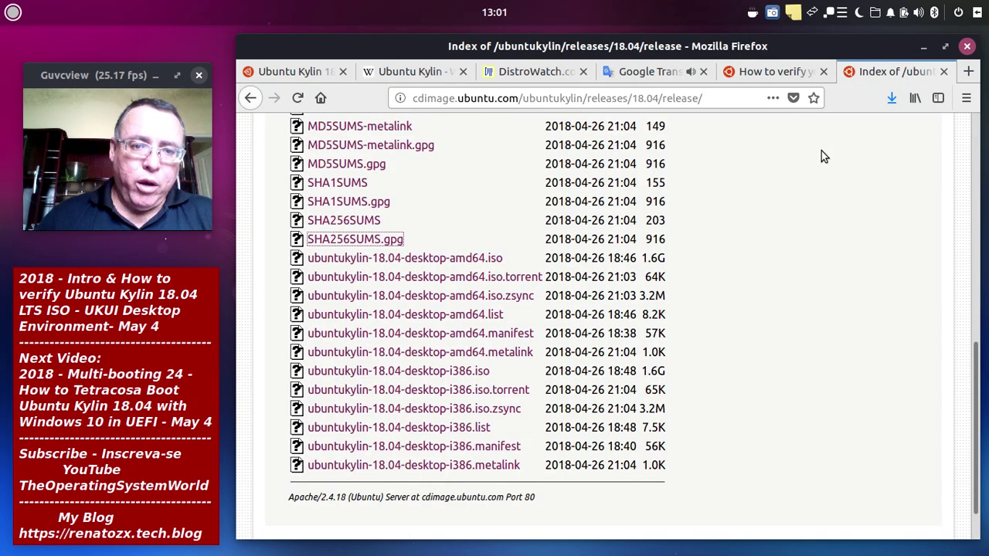
pyautogui.click(943, 71)
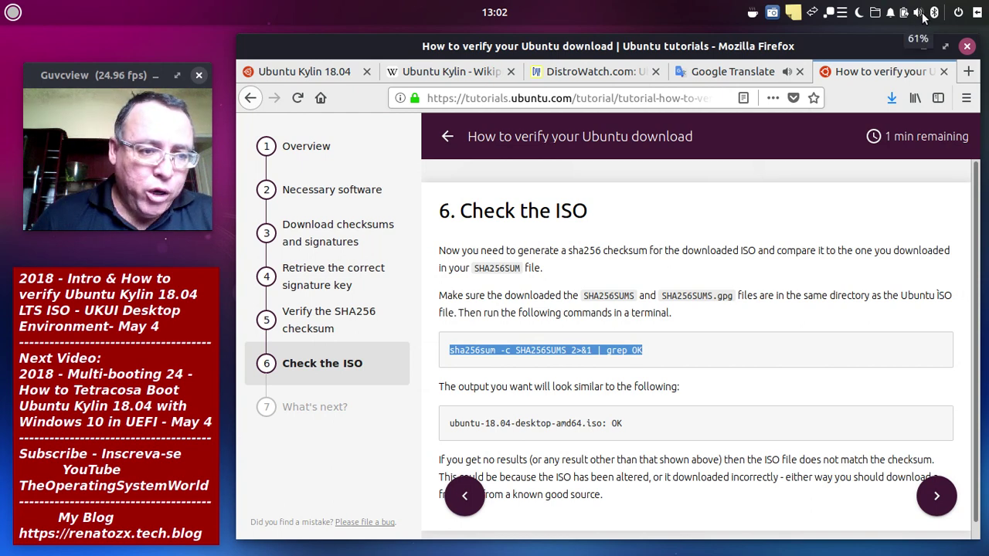
pyautogui.scroll(-2, 924, 17)
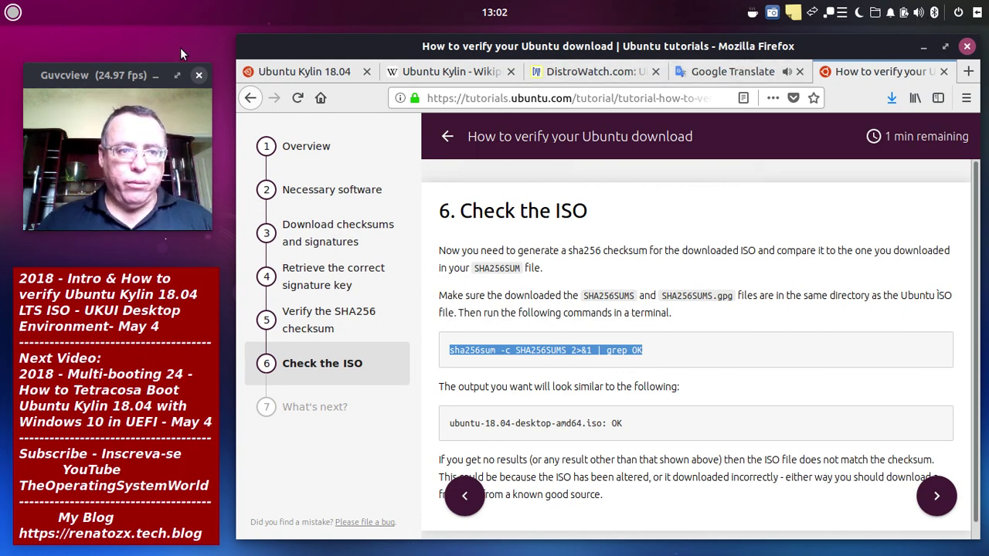
# - Minimize the browser, then open the Software store and place its window beside the webcam viewer
pyautogui.moveTo(986, 113)
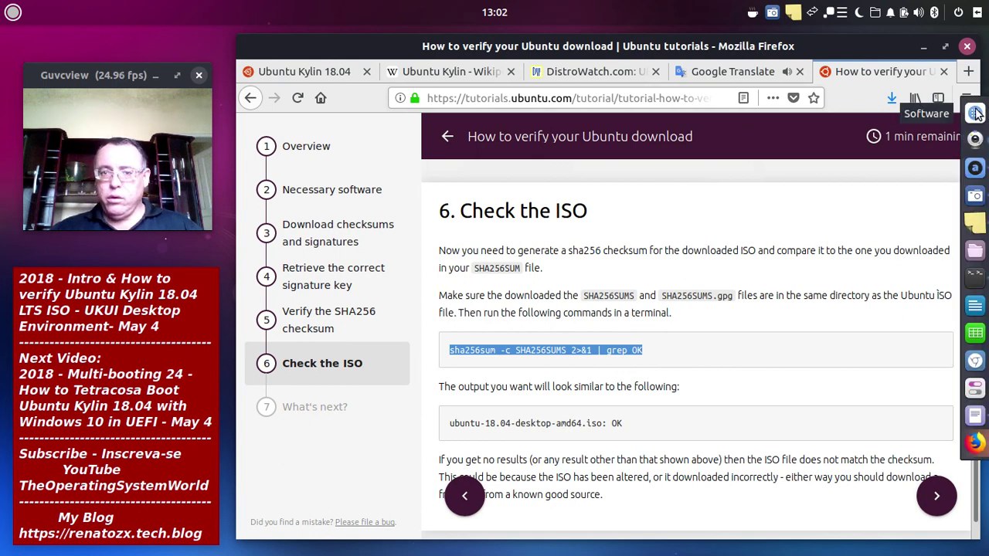
pyautogui.click(923, 46)
pyautogui.moveTo(988, 130)
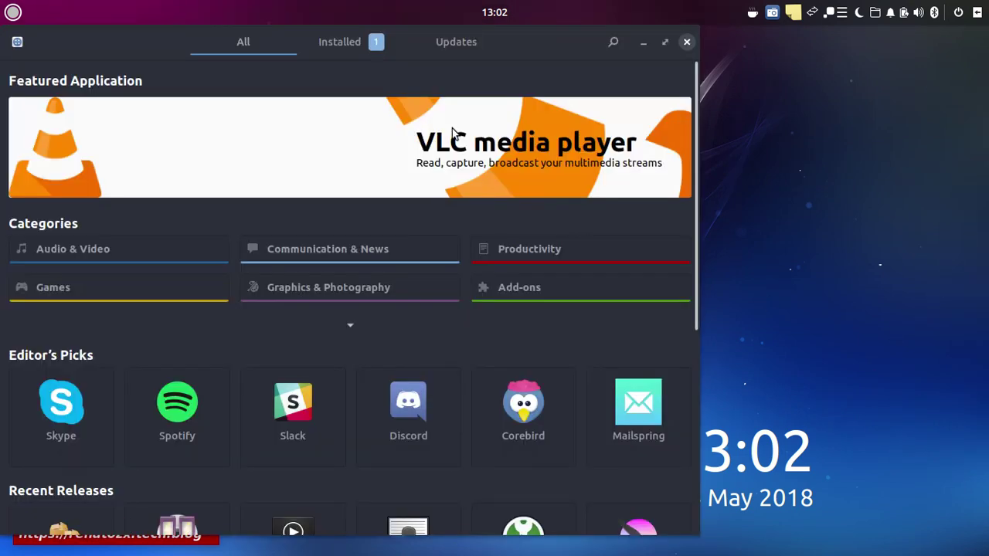
pyautogui.moveTo(248, 40); pyautogui.dragTo(371, 50)
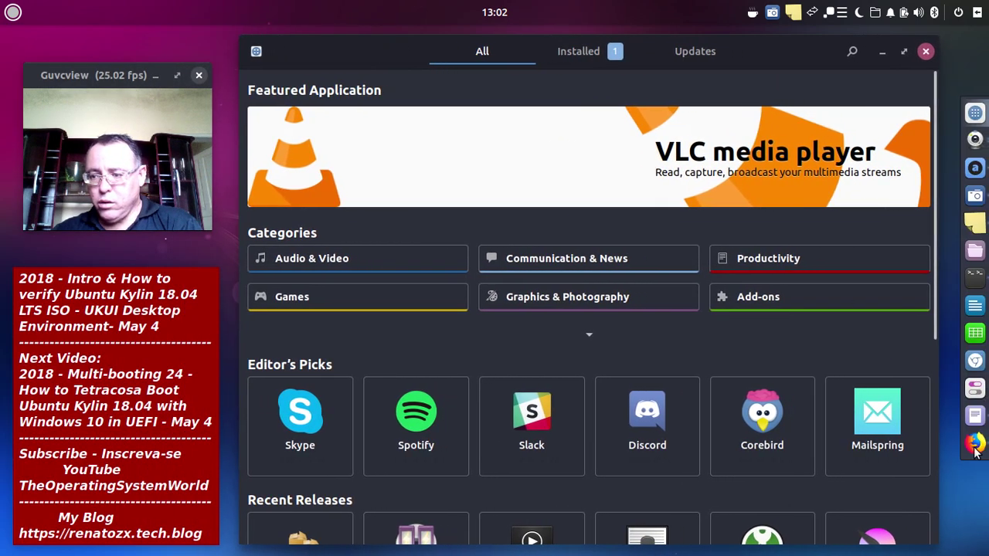
# - Switch to Firefox, close the Ubuntu verification tutorial, and set the Google Translate target language to French
pyautogui.click(975, 442)
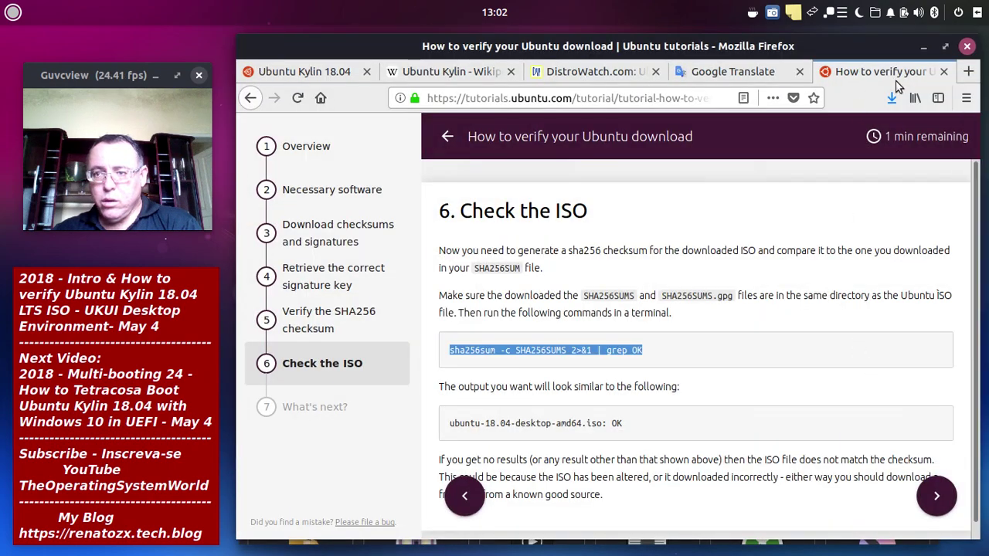
pyautogui.click(941, 72)
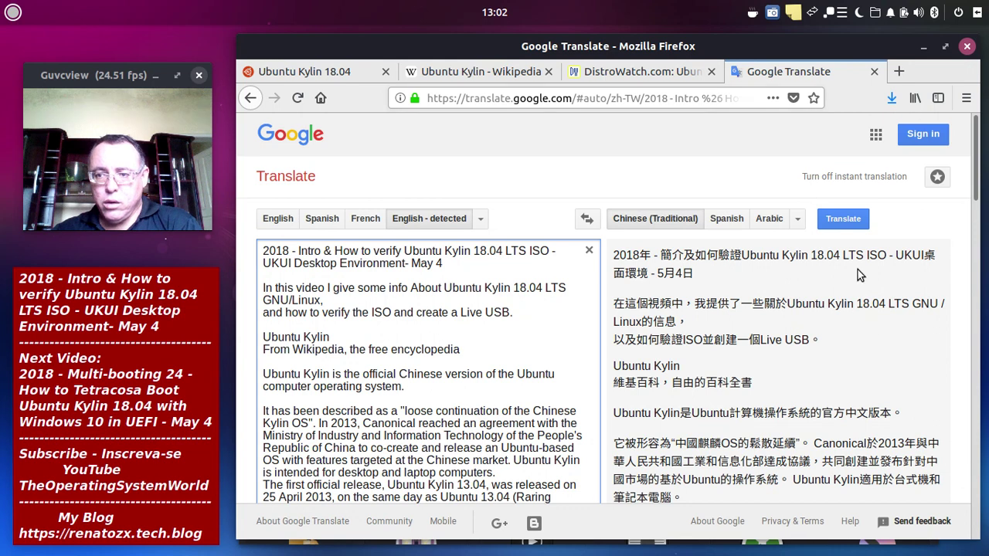
pyautogui.click(798, 219)
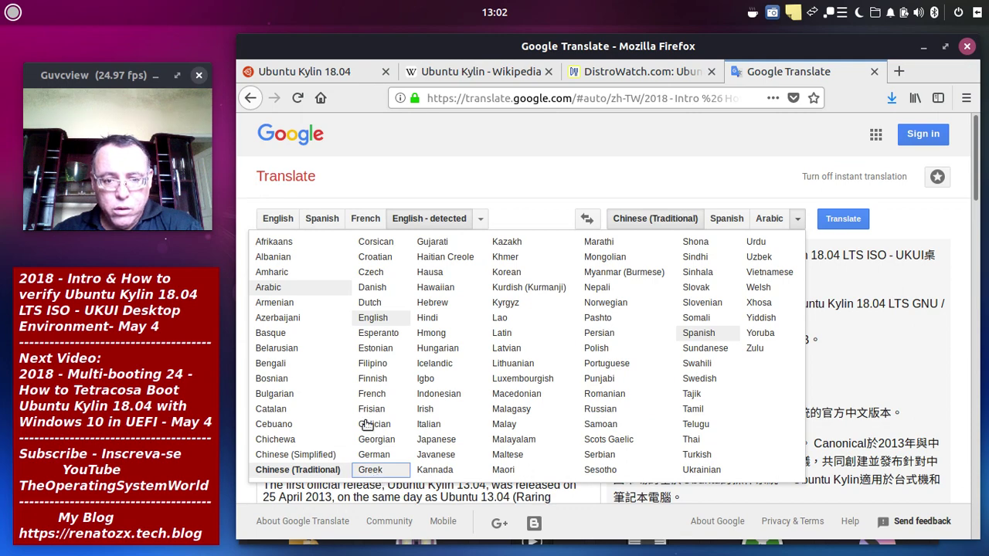
pyautogui.click(372, 394)
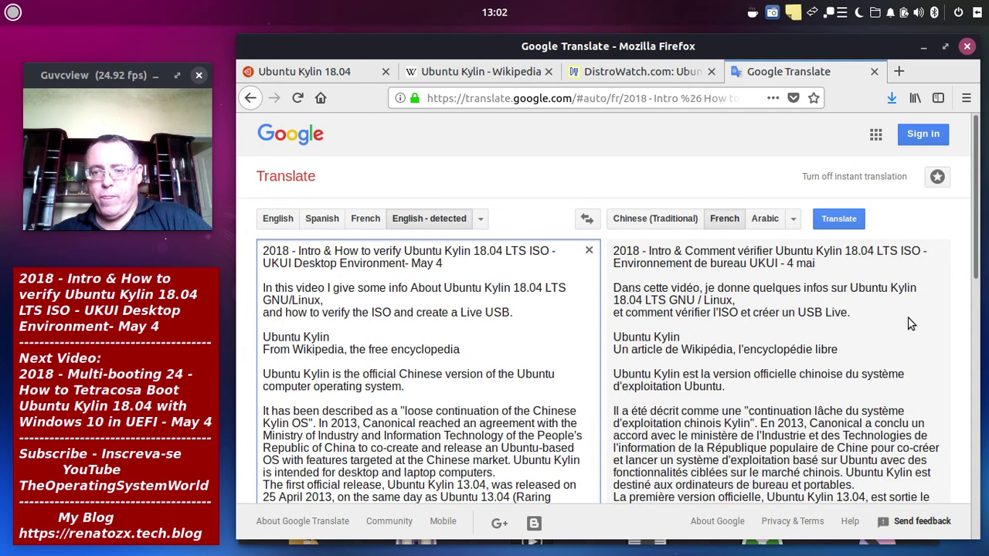
# - Look through the French translation, play it aloud, and minimize the browser
pyautogui.scroll(-3, 912, 324)
pyautogui.scroll(-6, 910, 322)
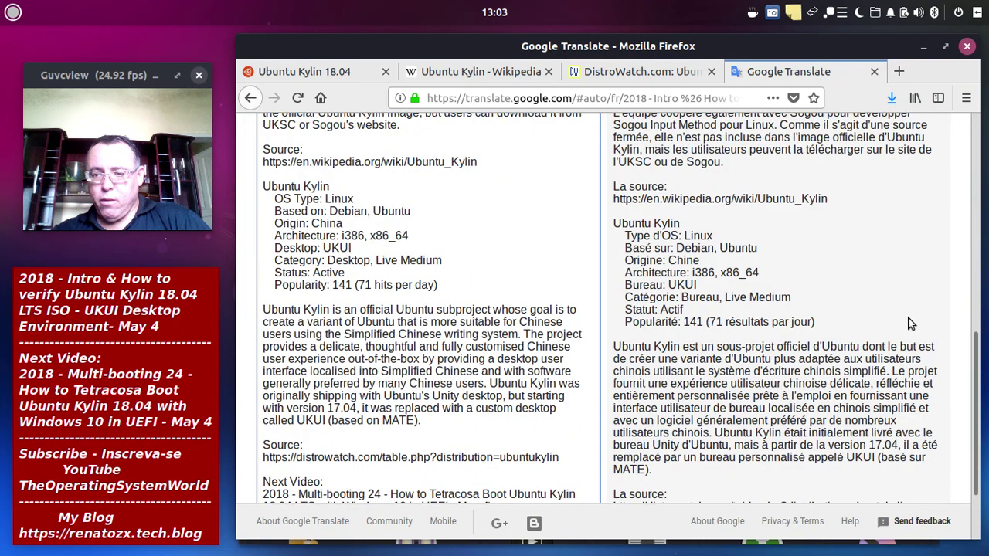
pyautogui.scroll(-2, 910, 323)
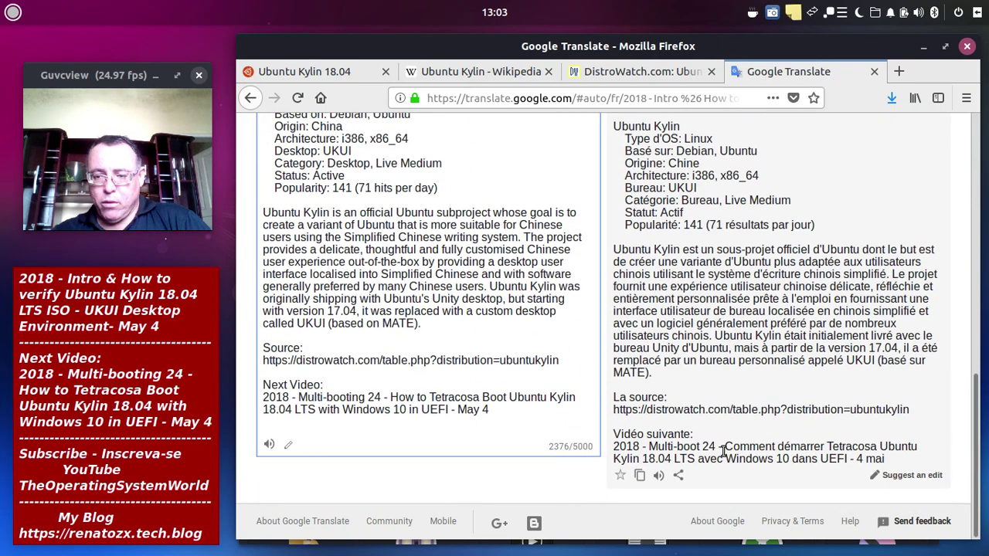
pyautogui.click(658, 475)
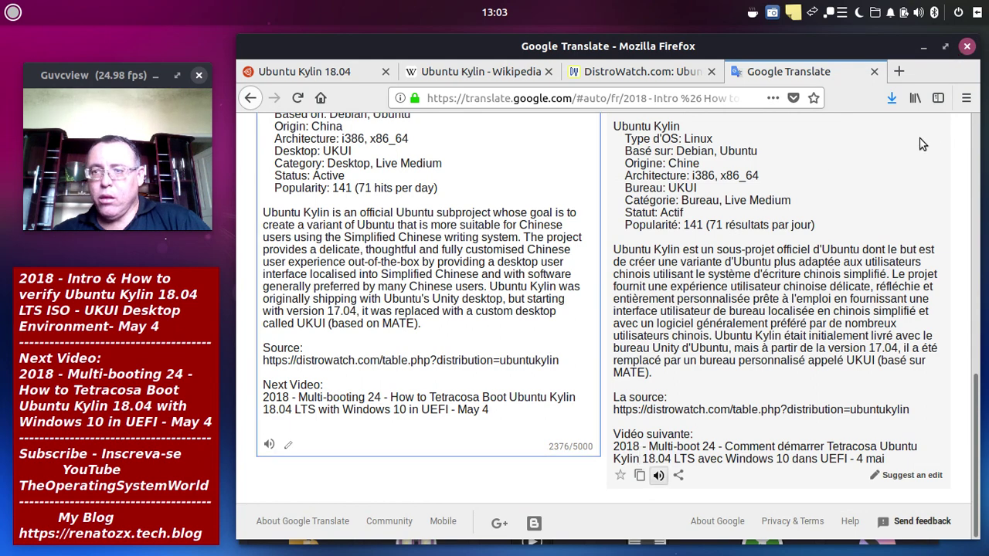
pyautogui.scroll(10, 921, 144)
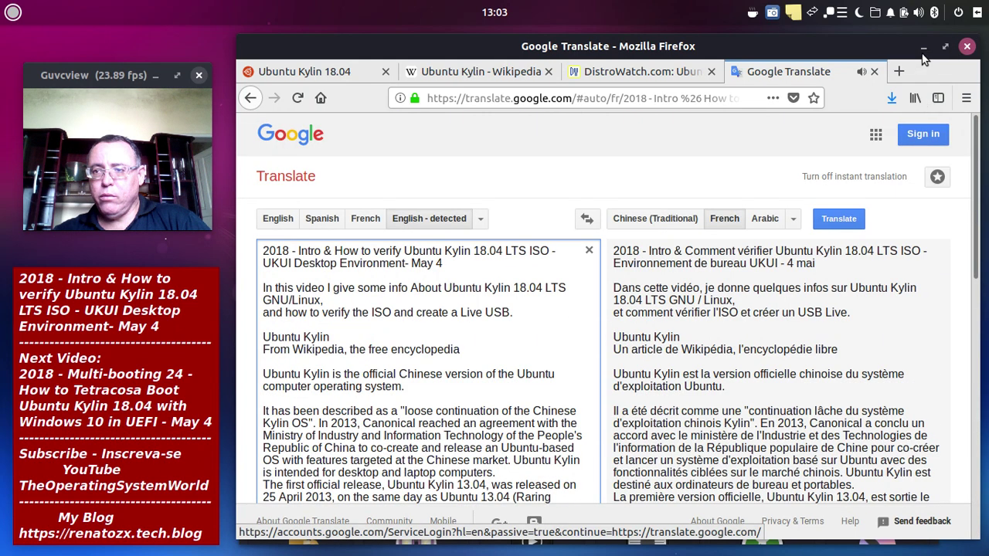
pyautogui.click(923, 48)
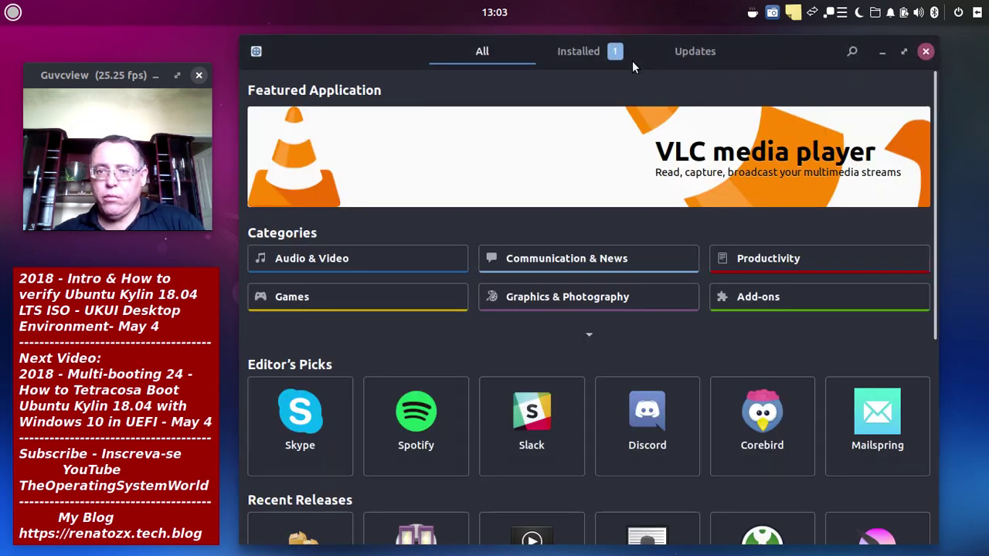
# - Search the Software store for "startup", install Startup Disk Creator by entering the account password, and close the store
pyautogui.click(851, 53)
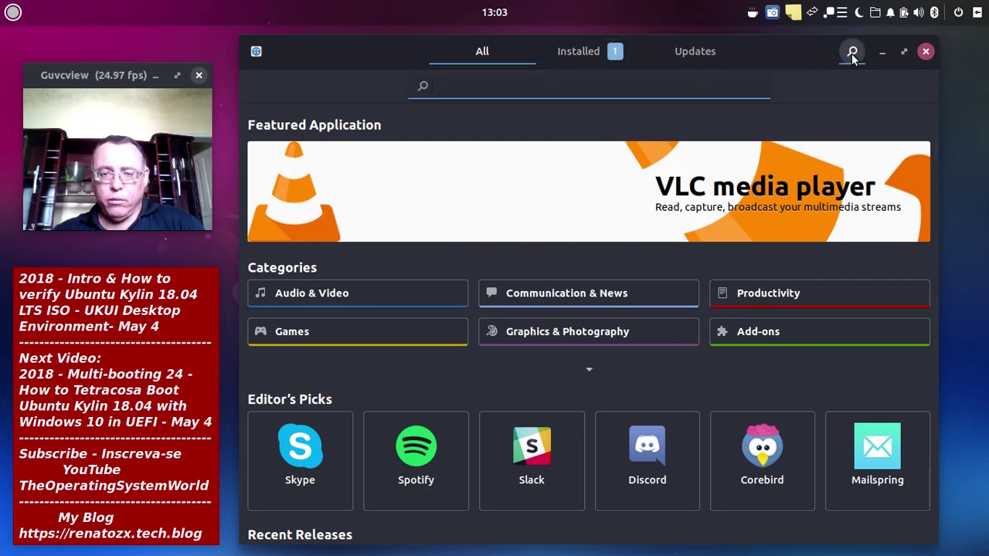
pyautogui.write('s')
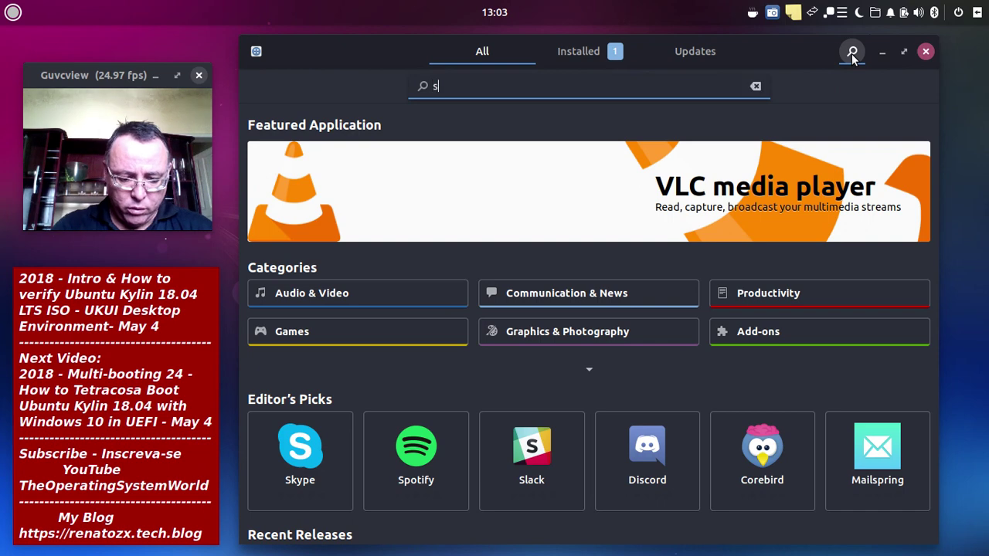
pyautogui.write('tartu')
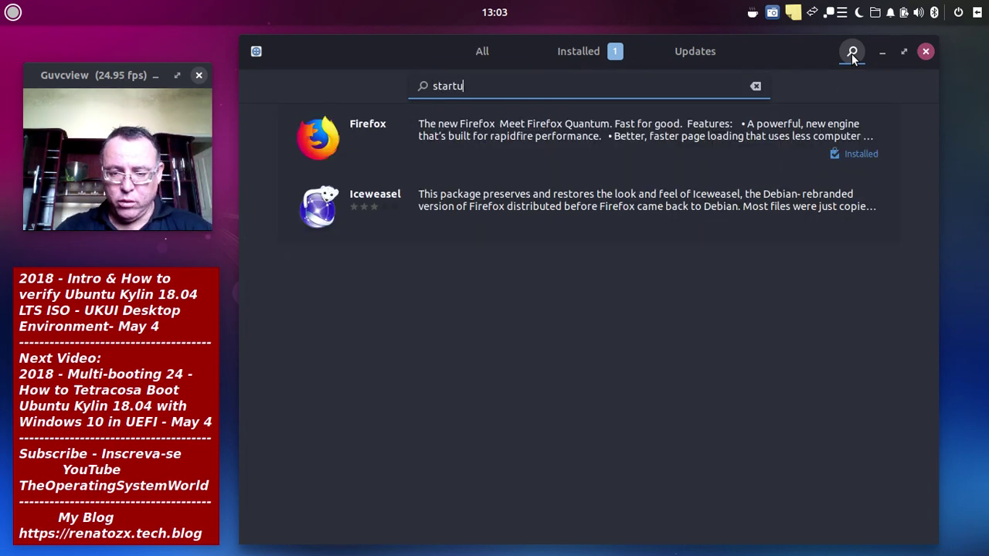
pyautogui.write('p')
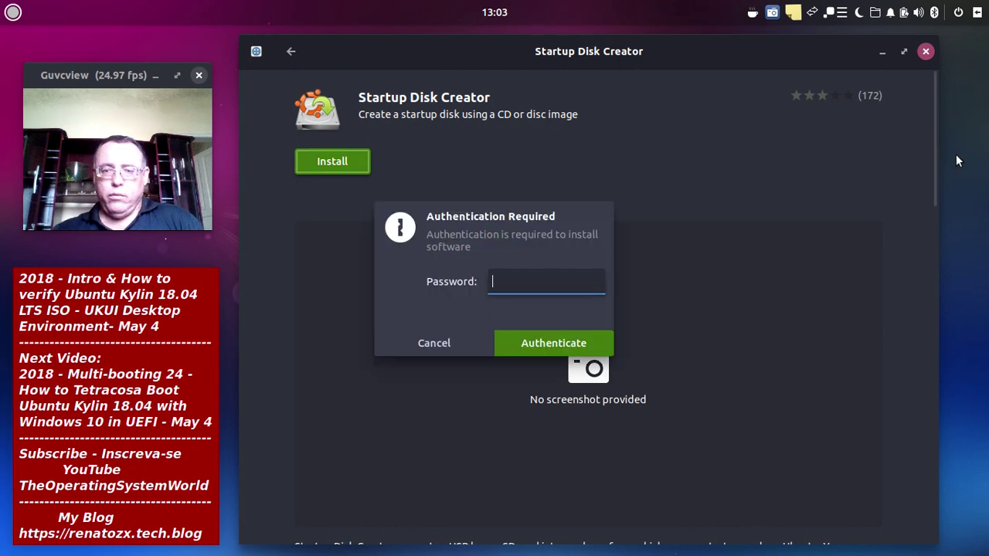
pyautogui.write('●●●●')
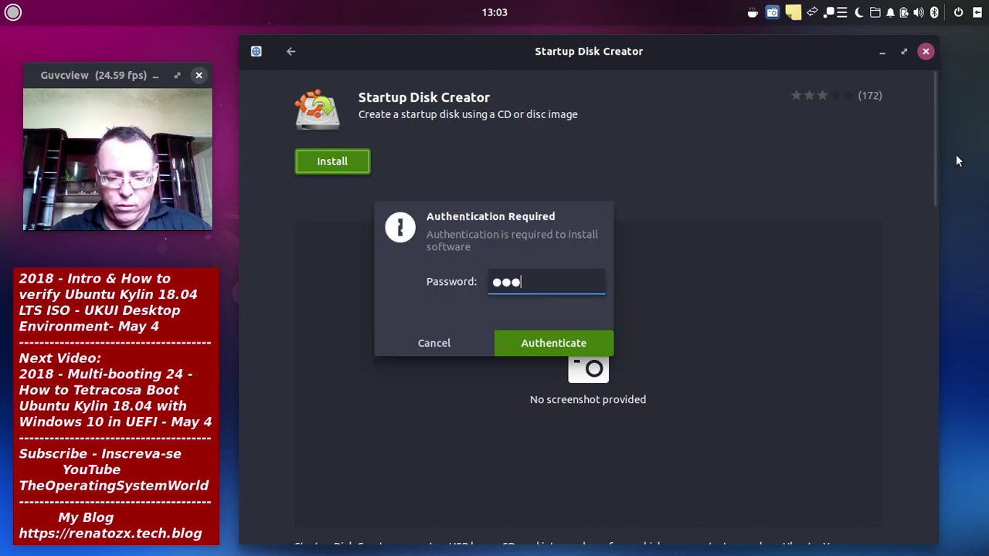
pyautogui.write('●')
pyautogui.press('Return')
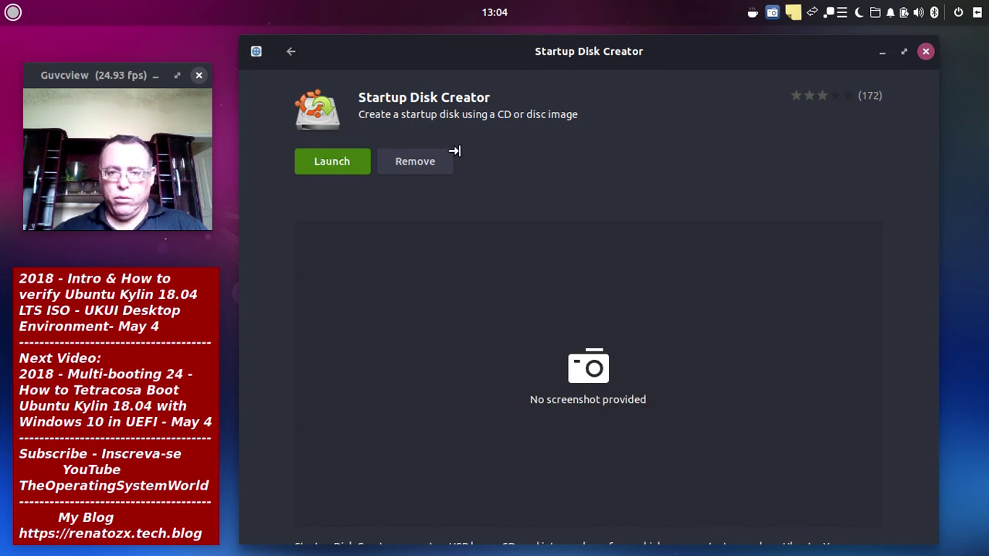
pyautogui.click(926, 51)
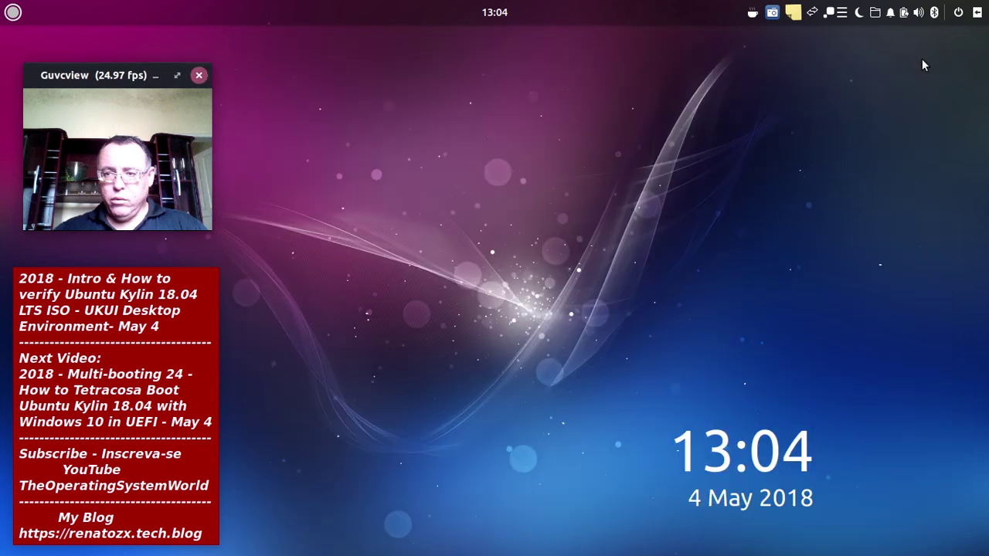
pyautogui.click(13, 11)
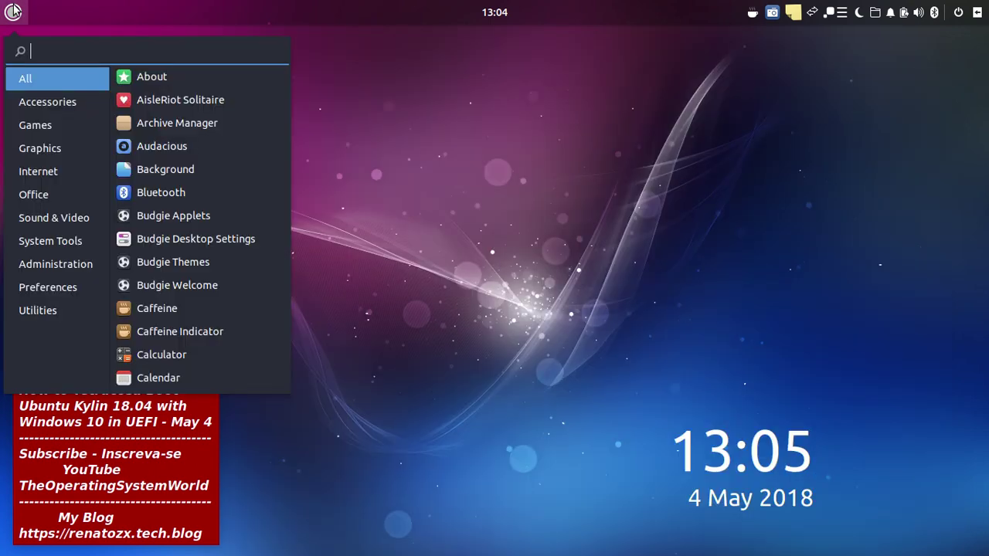
pyautogui.click(13, 11)
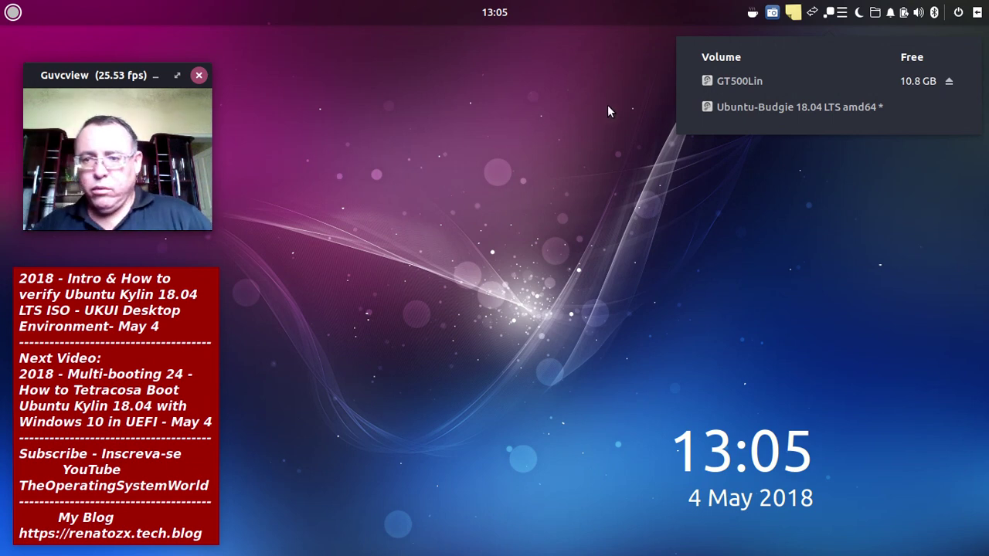
pyautogui.click(505, 91)
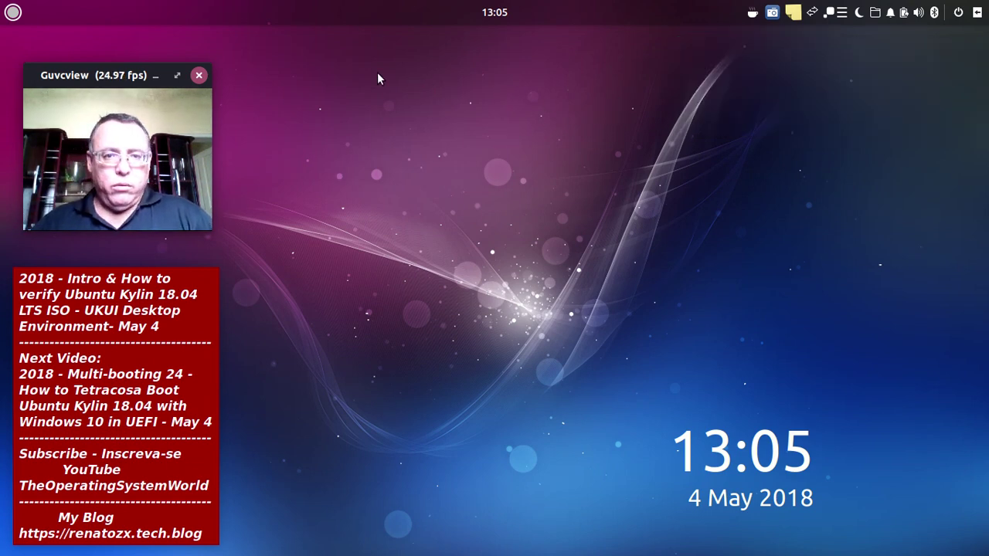
pyautogui.click(12, 11)
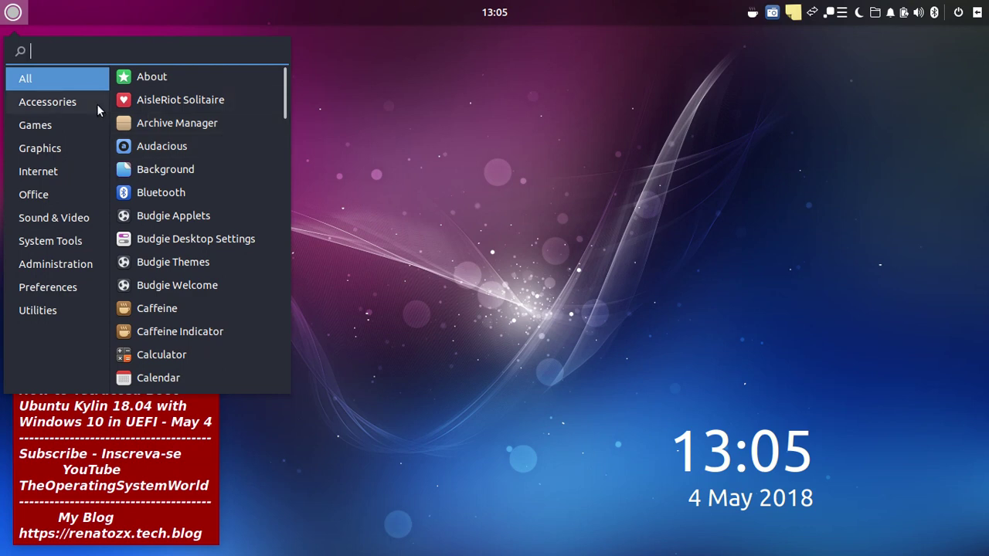
pyautogui.click(391, 99)
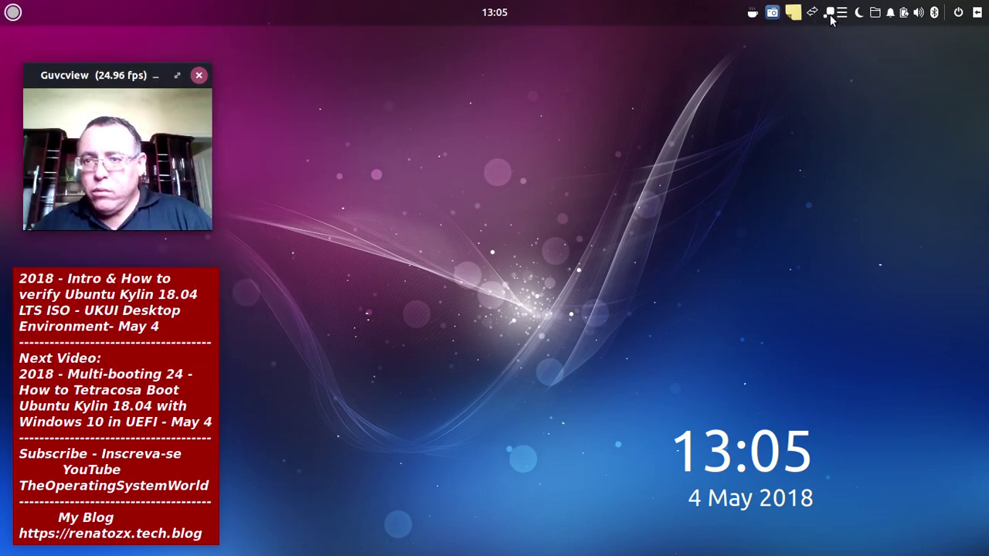
# - Open the GT500Lin drive in the file manager and move its window fully into view
pyautogui.click(876, 13)
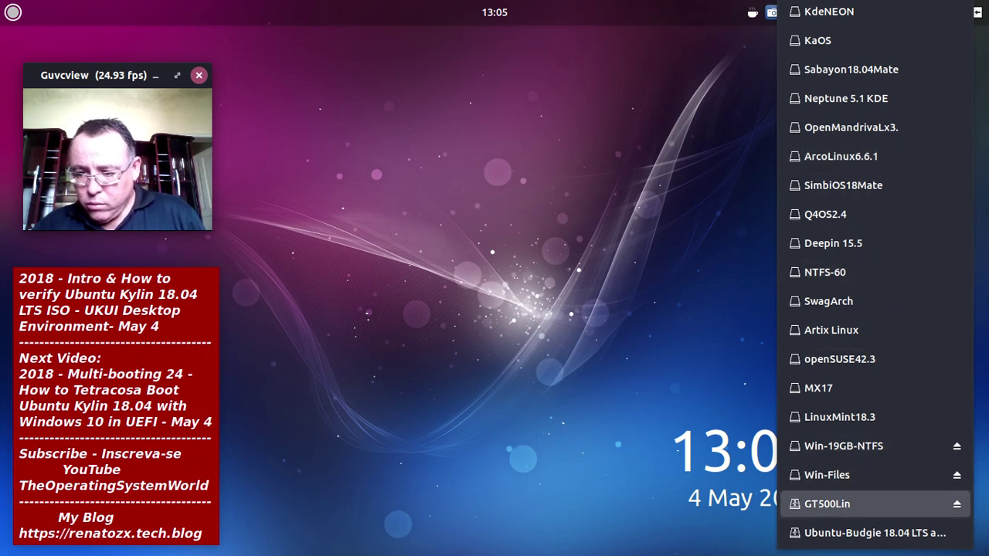
pyautogui.click(836, 505)
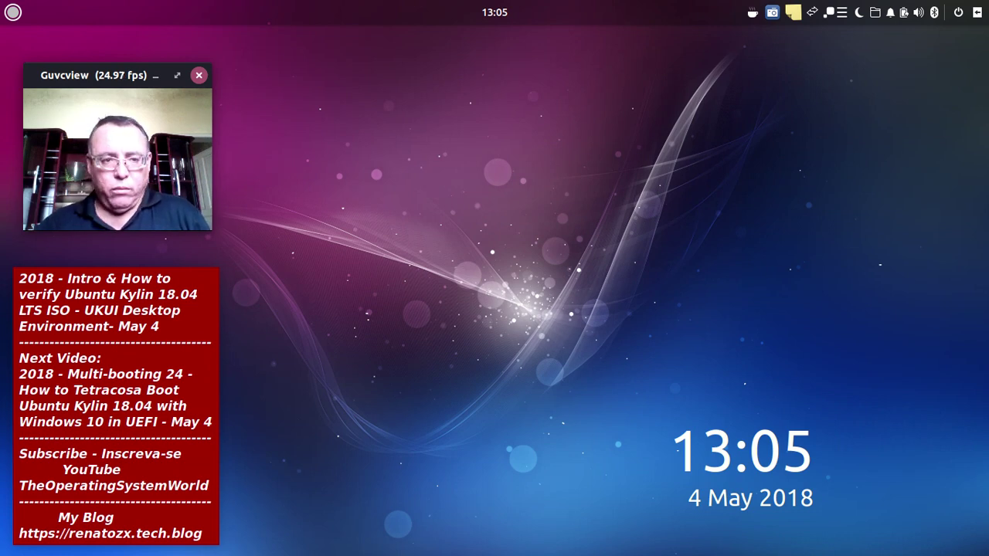
pyautogui.press('super+e')
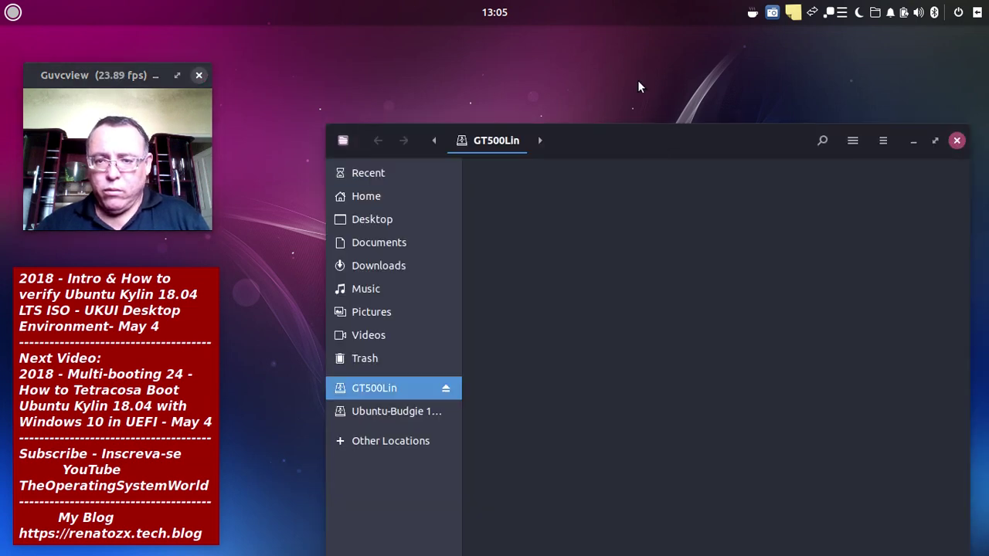
pyautogui.moveTo(652, 137); pyautogui.dragTo(606, 64)
# - Open the UbuntuKylin folder on the GT500Lin drive, under GNU+Linux Verified ISO, Ubuntu Based, Ubuntu
pyautogui.click(593, 174)
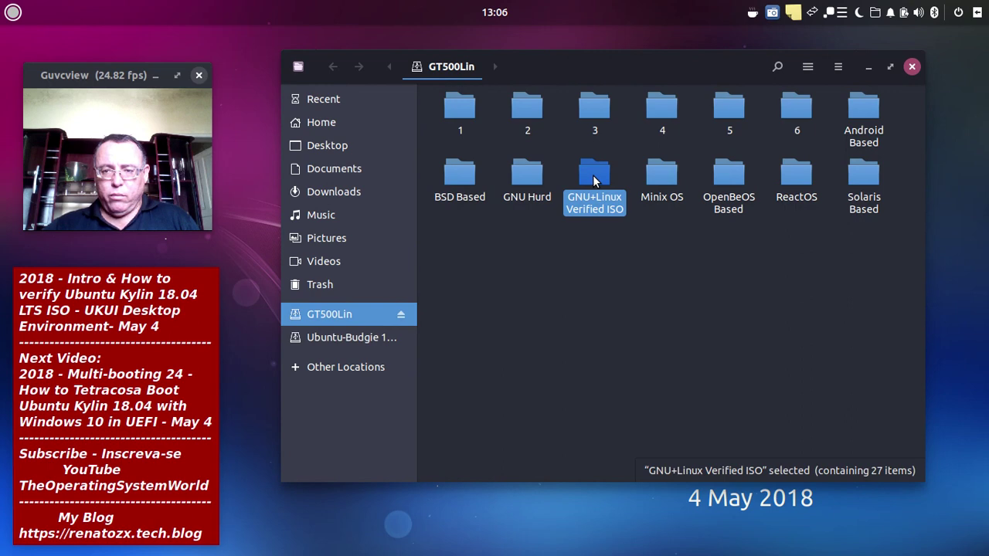
pyautogui.doubleClick(593, 174)
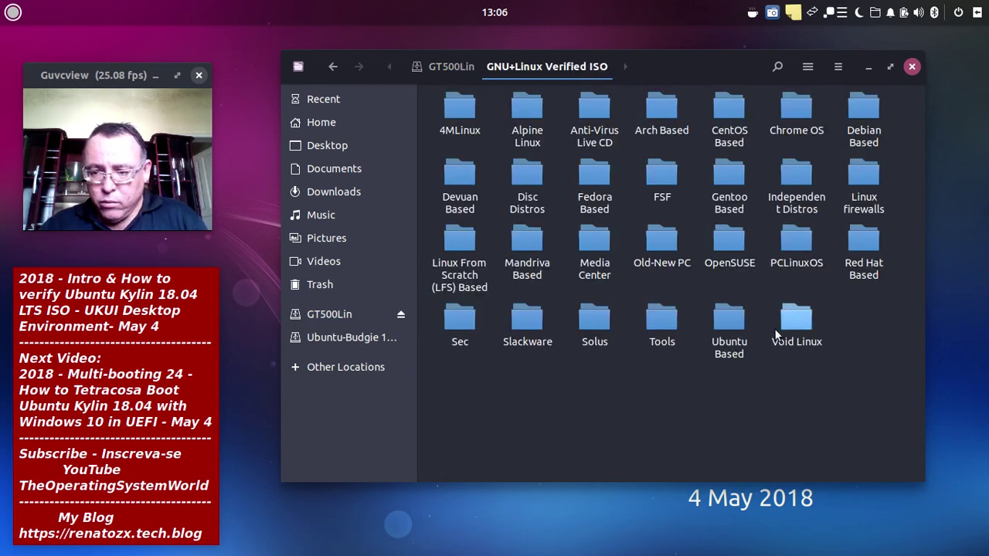
pyautogui.click(740, 324)
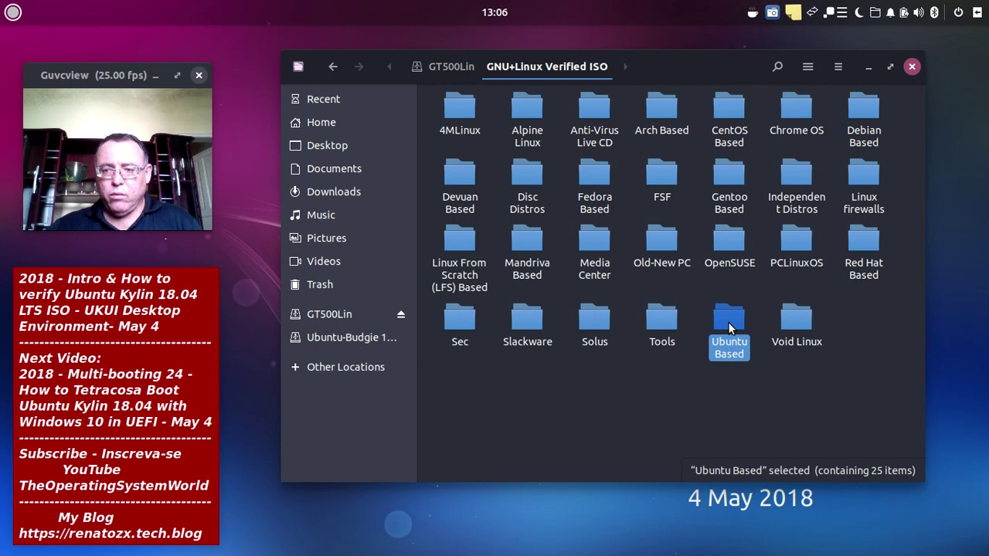
pyautogui.doubleClick(729, 325)
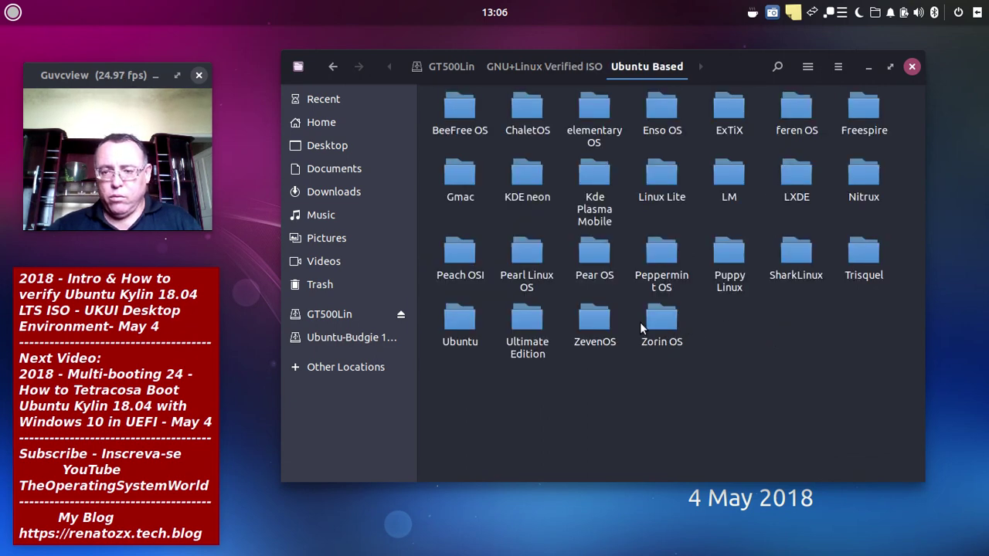
pyautogui.click(473, 323)
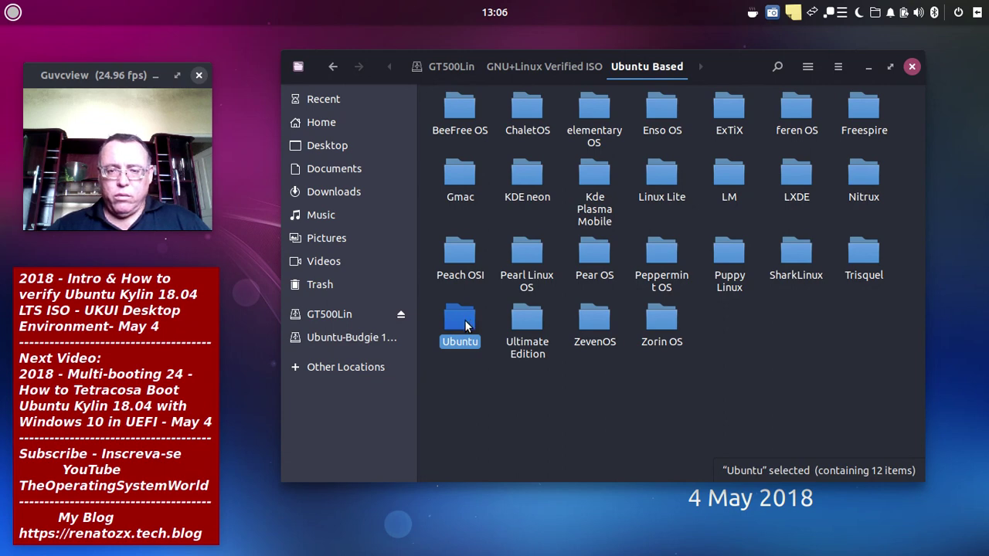
pyautogui.doubleClick(471, 319)
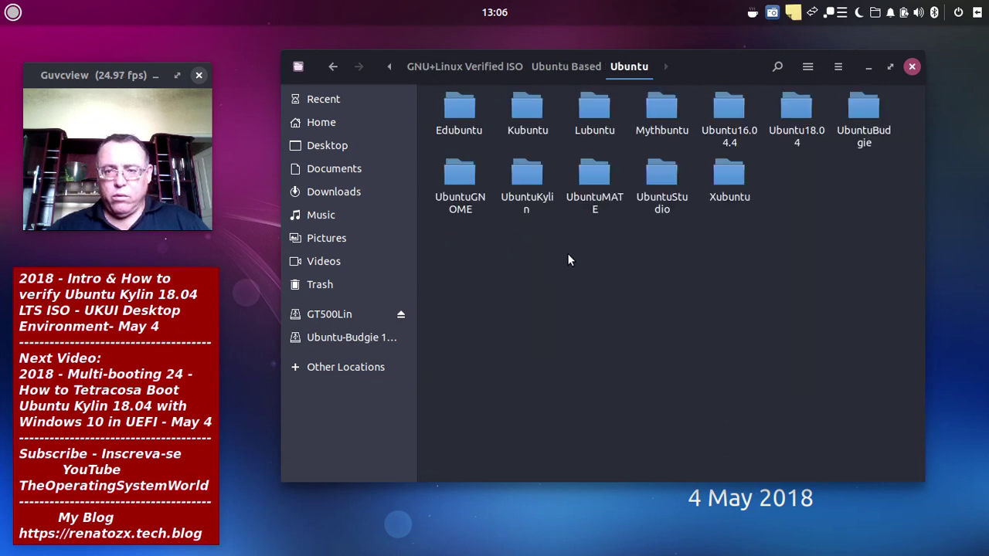
pyautogui.doubleClick(528, 178)
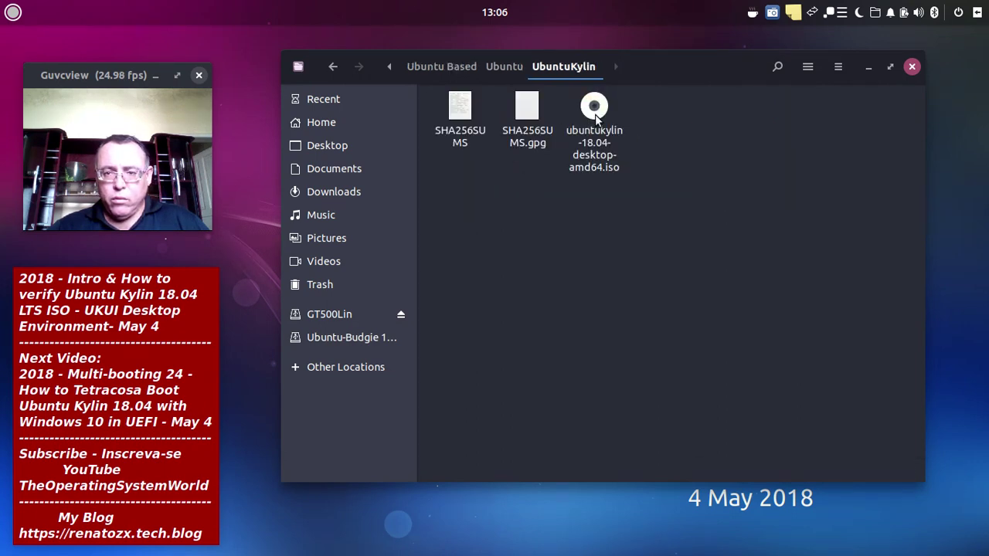
# - Copy ubuntukylin-18.04-desktop-amd64.iso into the Downloads folder and shift the file manager window slightly down
pyautogui.click(595, 115)
pyautogui.rightClick(595, 115)
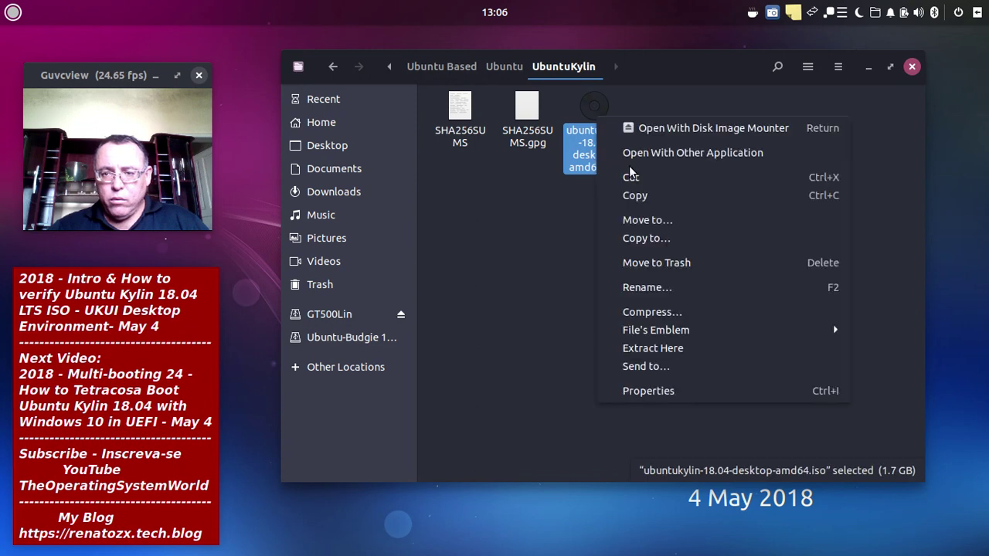
pyautogui.click(644, 204)
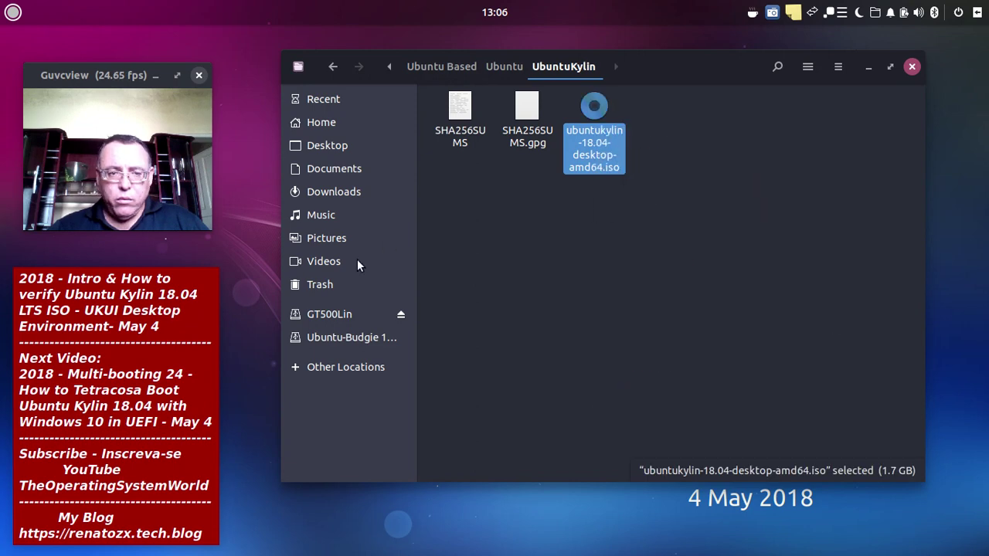
pyautogui.click(352, 191)
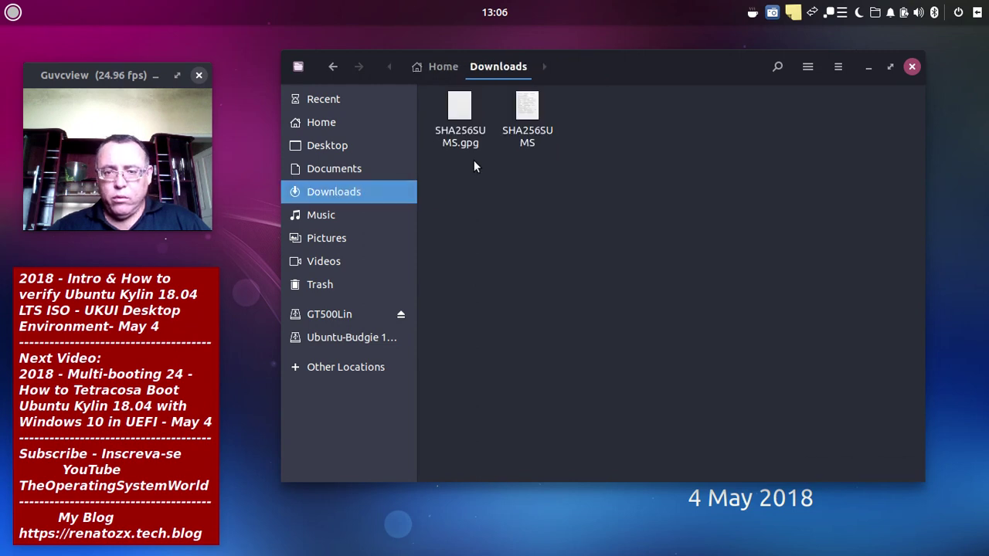
pyautogui.rightClick(475, 162)
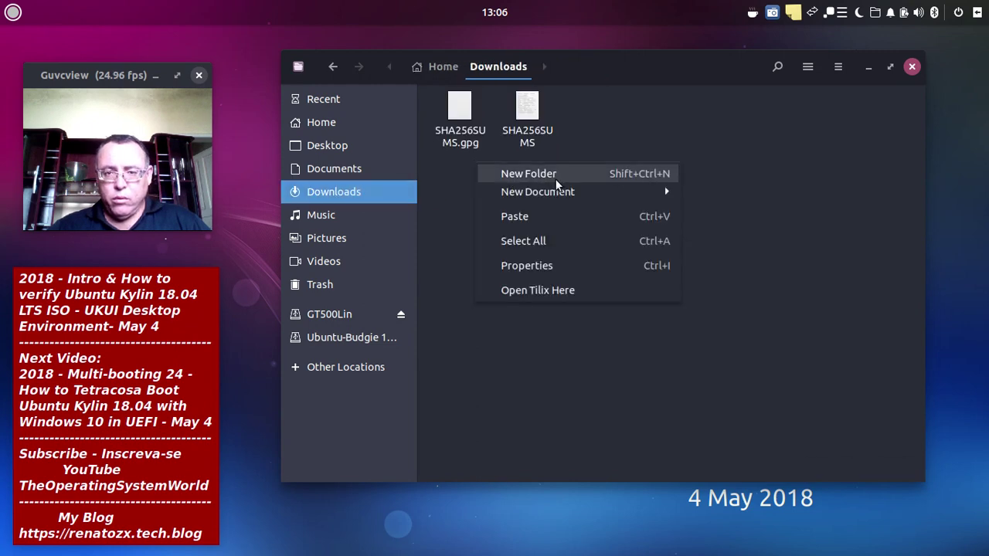
pyautogui.click(536, 218)
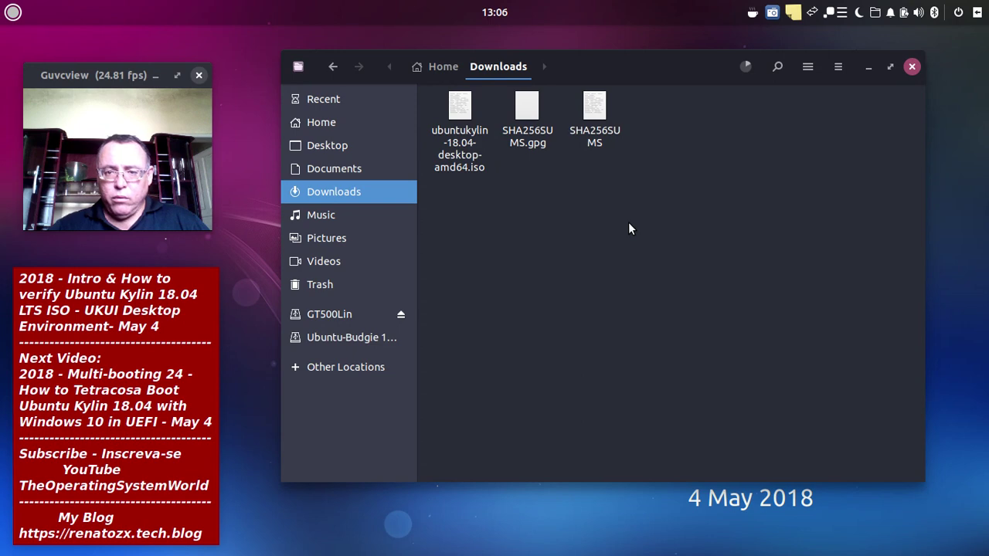
pyautogui.moveTo(672, 70); pyautogui.dragTo(668, 114)
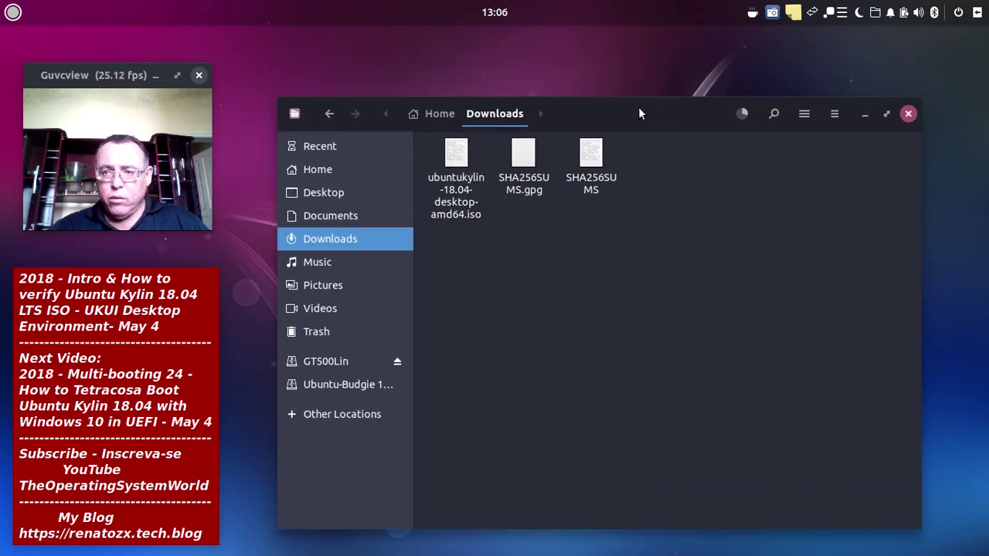
# - Inspect the basic properties and access permissions of the ISO copied to Downloads, close its properties, and deselect the file
pyautogui.click(468, 184)
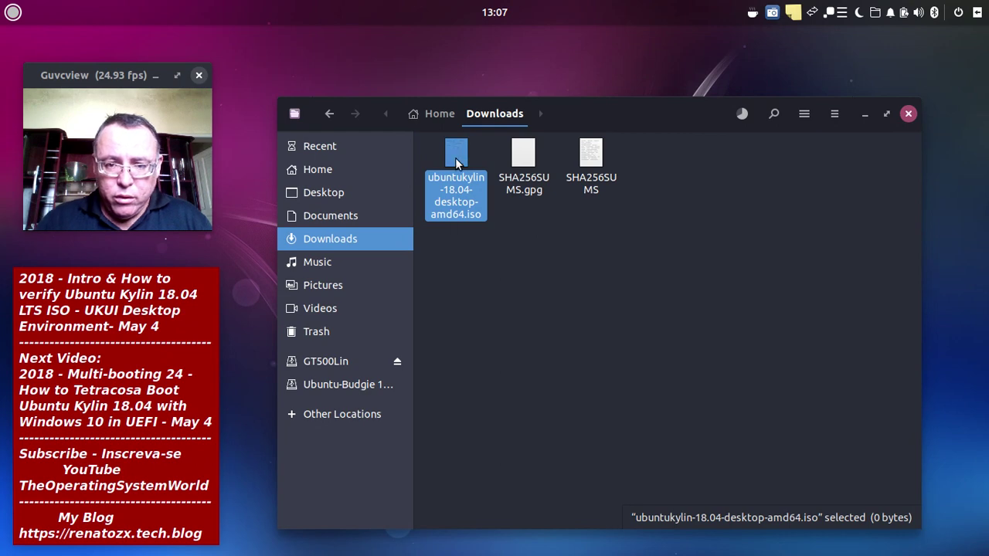
pyautogui.rightClick(456, 163)
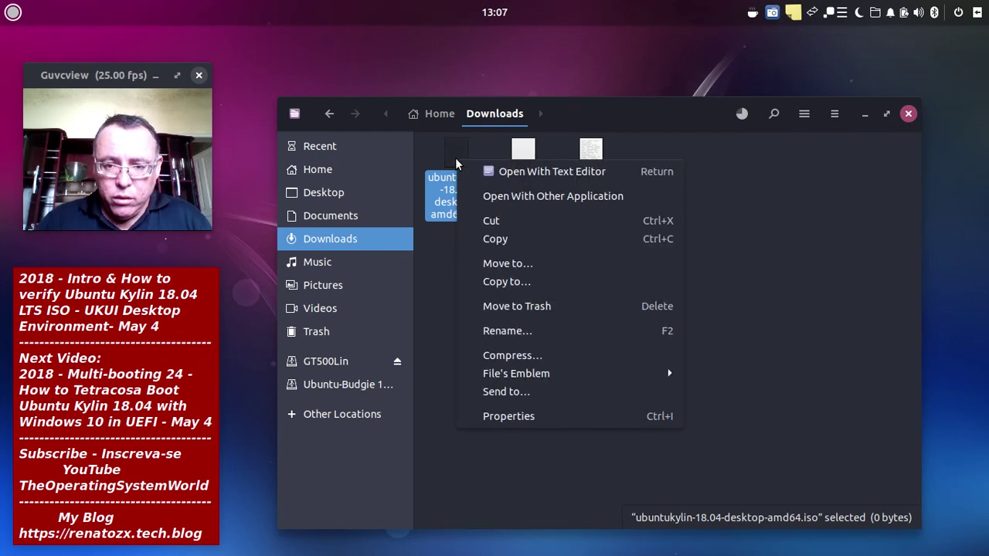
pyautogui.press('Escape')
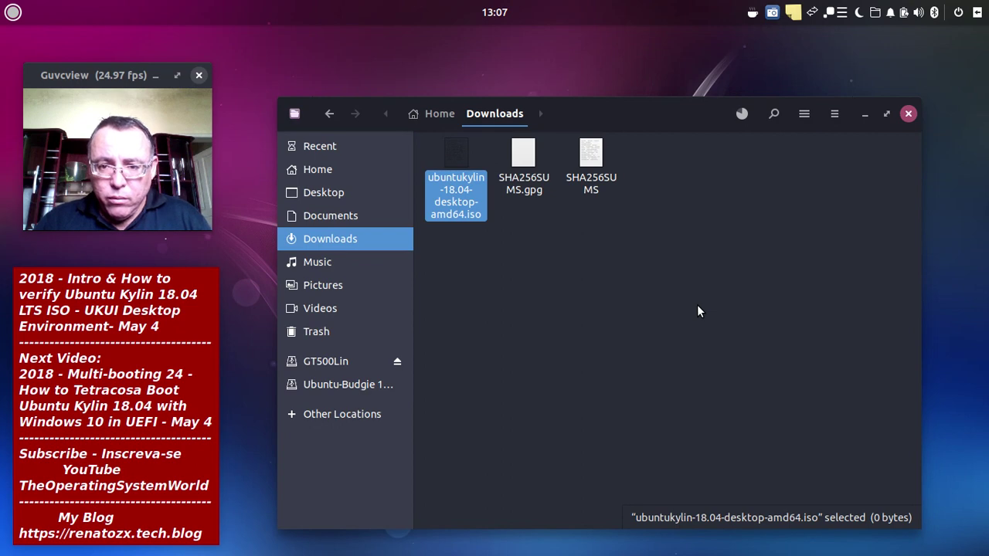
pyautogui.hotkey('ctrl', 'i')
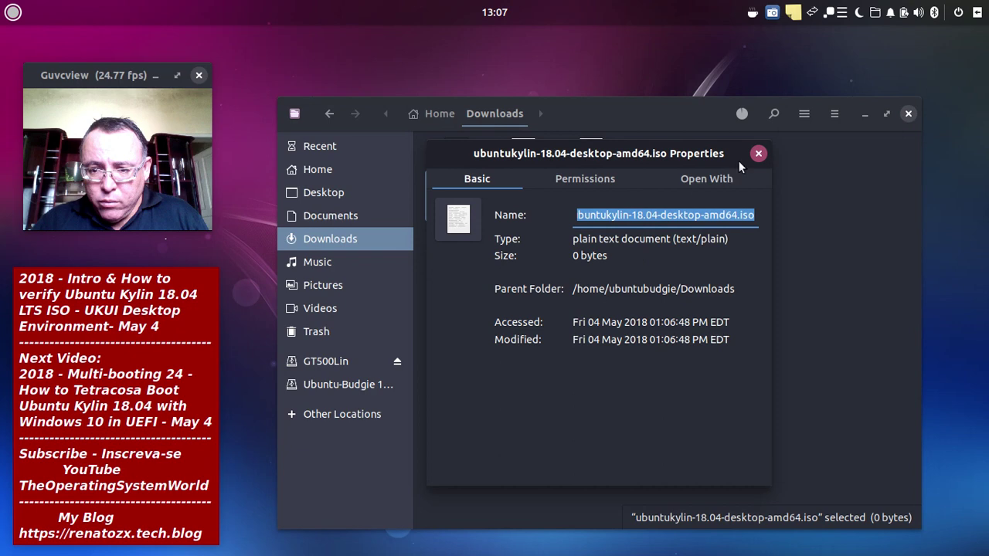
pyautogui.click(610, 179)
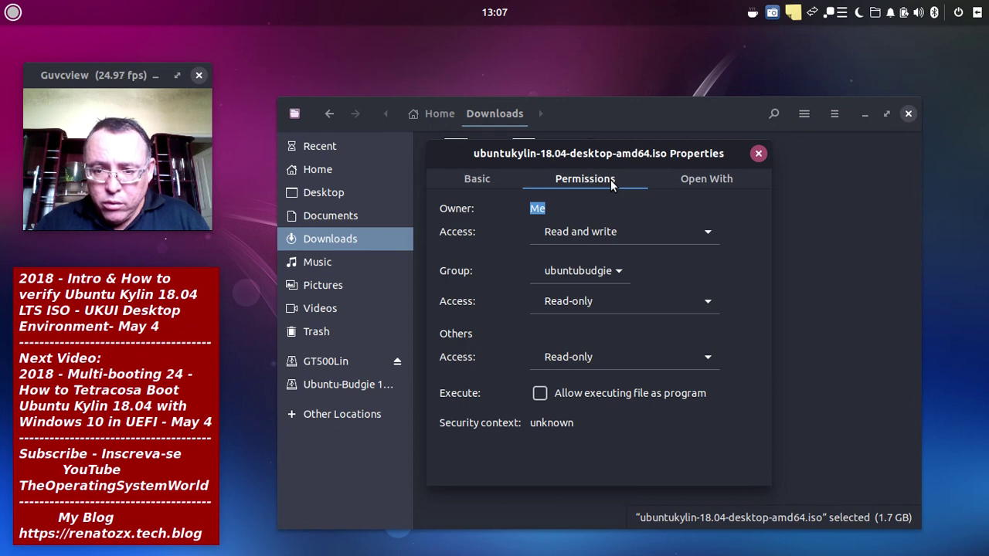
pyautogui.click(708, 301)
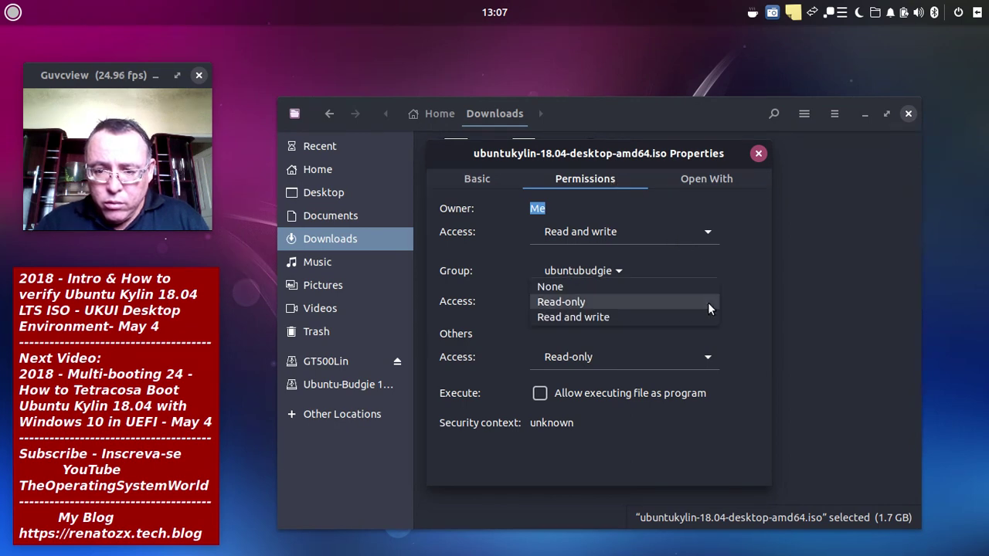
pyautogui.click(814, 292)
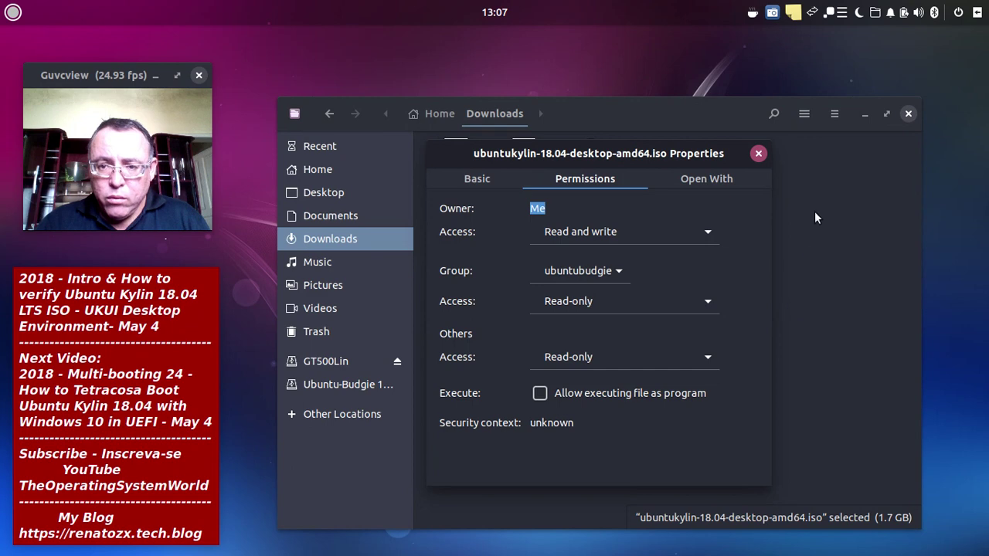
pyautogui.click(773, 13)
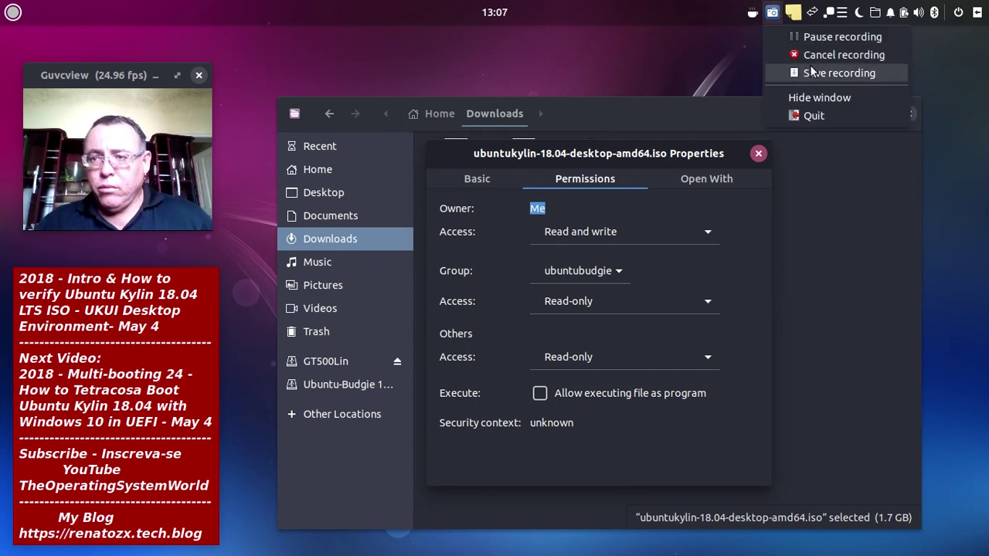
pyautogui.click(820, 36)
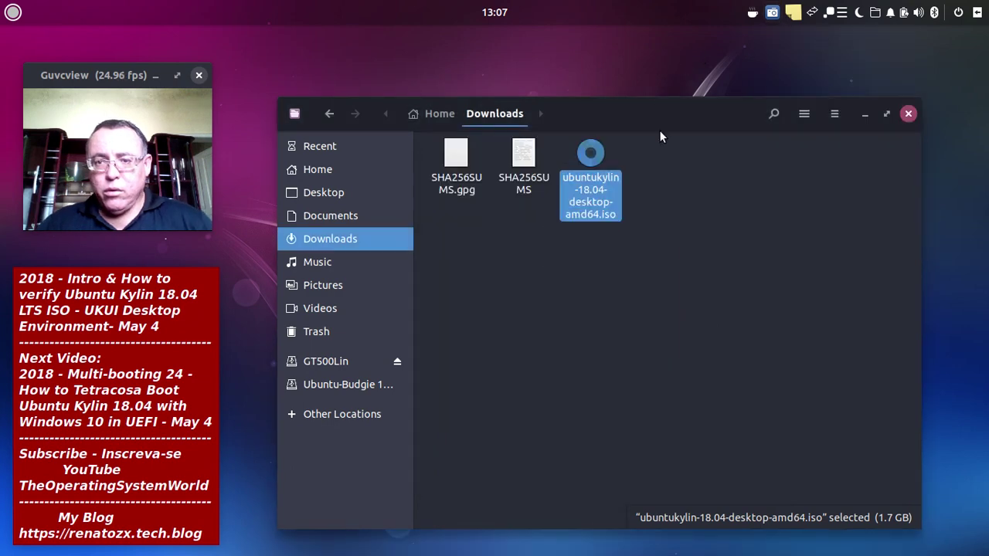
pyautogui.click(675, 280)
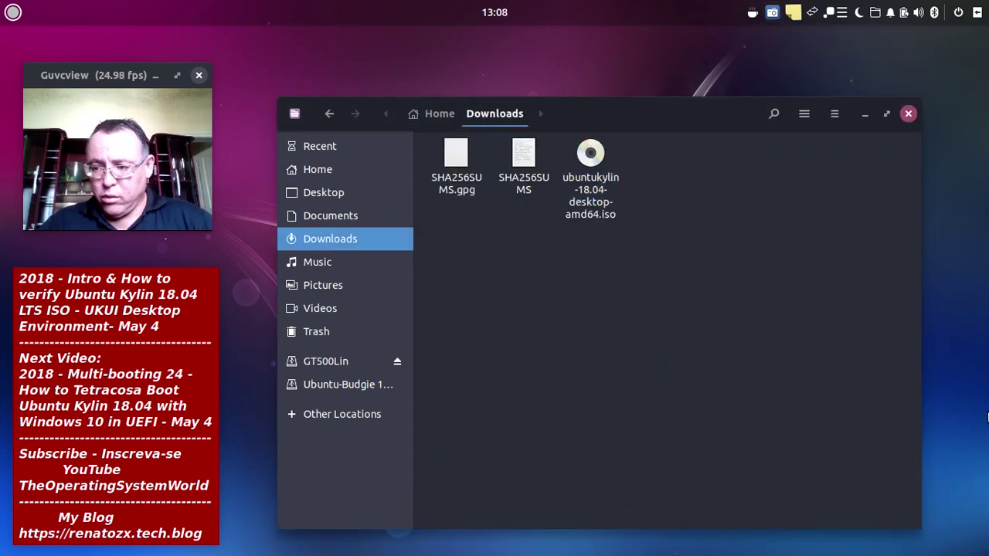
# - Switch to Firefox and set the Google Translate target language to German
pyautogui.moveTo(987, 464)
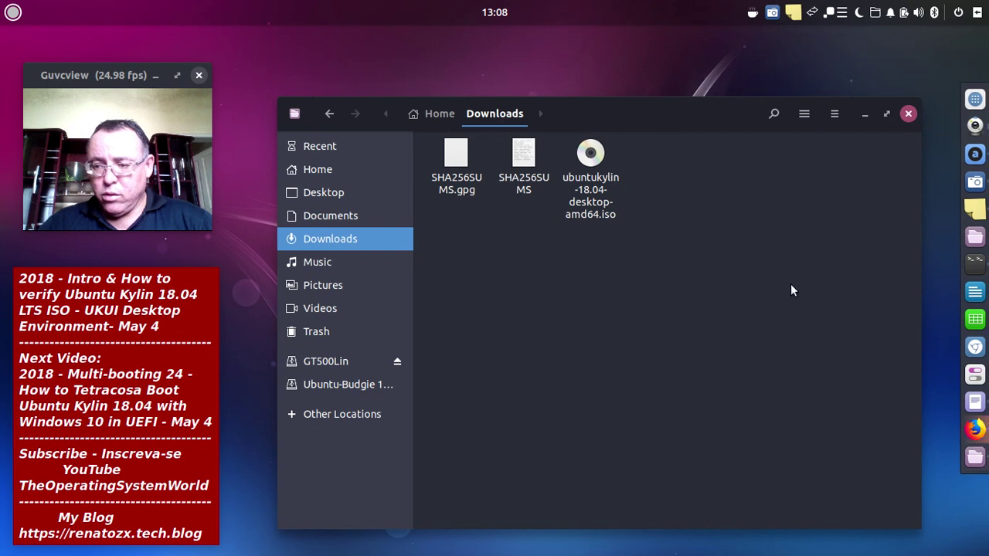
pyautogui.hotkey('alt', 'Tab')
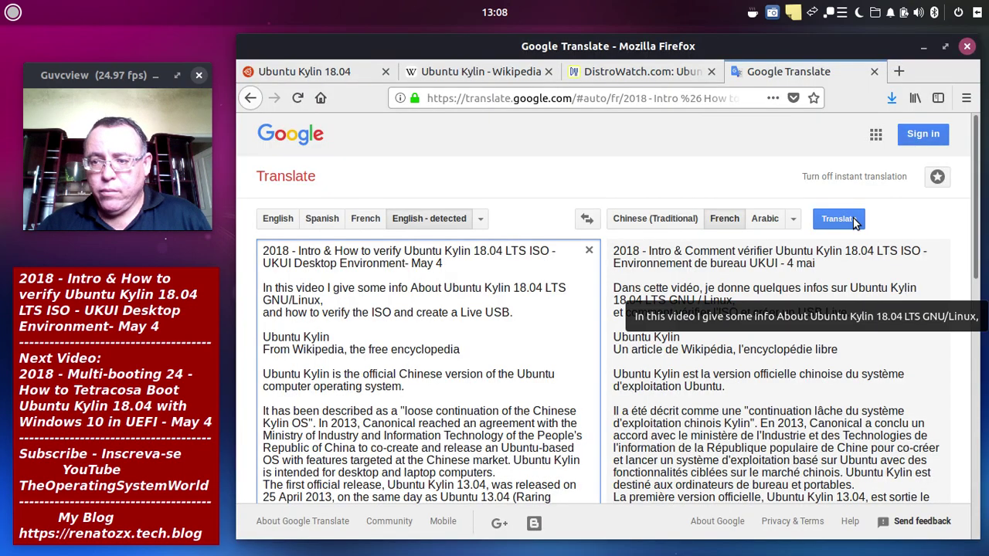
pyautogui.click(793, 218)
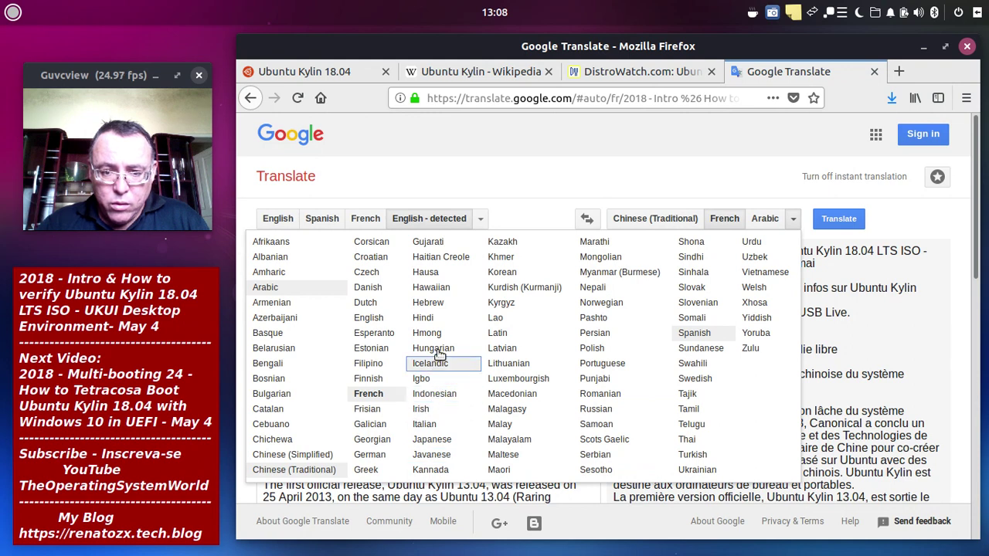
pyautogui.click(388, 457)
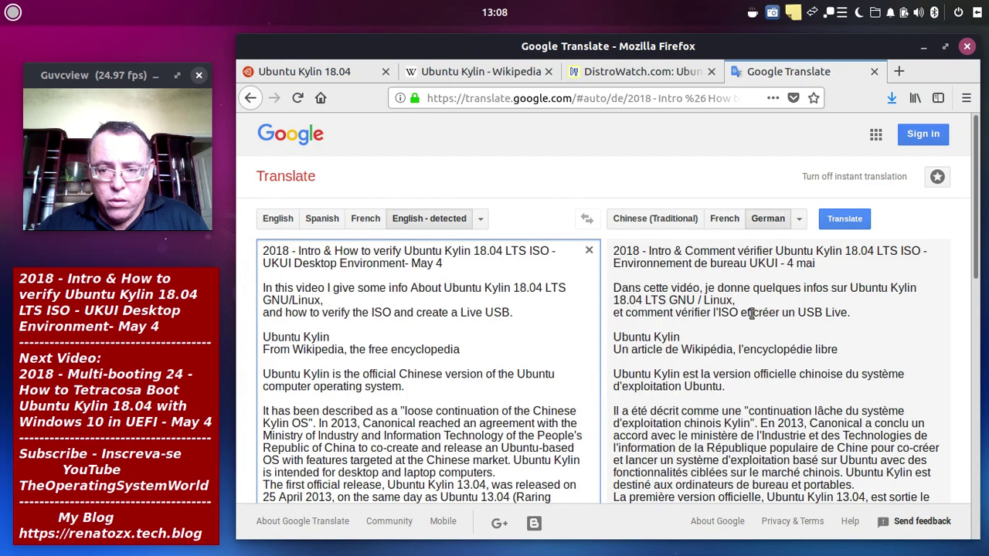
# - Look through the German translation, play it aloud, and minimize the browser
pyautogui.scroll(-10, 865, 318)
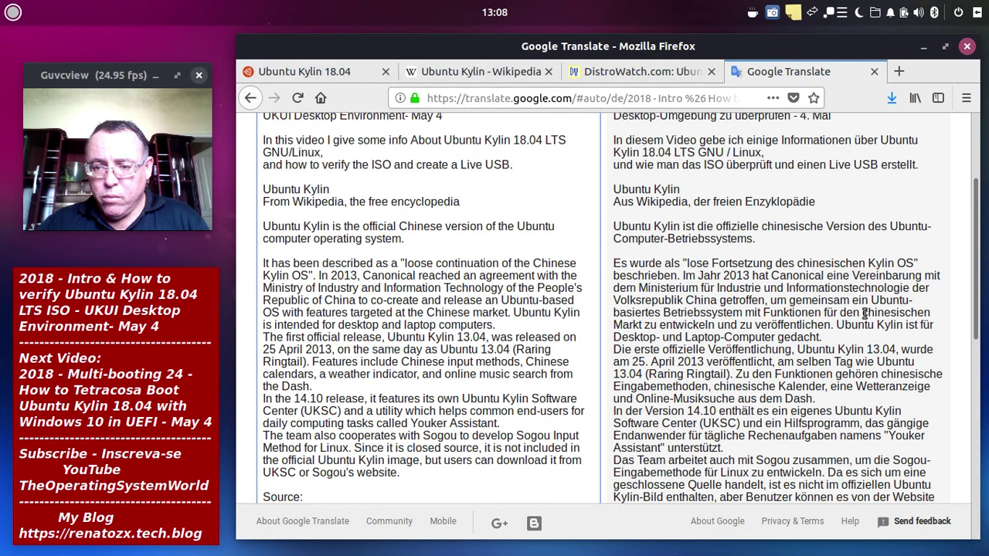
pyautogui.scroll(-5, 866, 318)
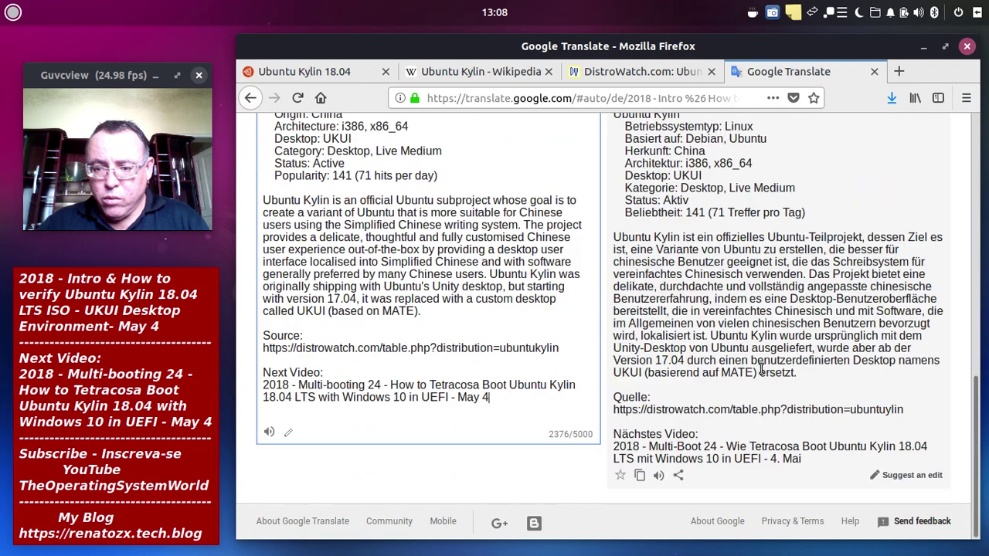
pyautogui.click(658, 477)
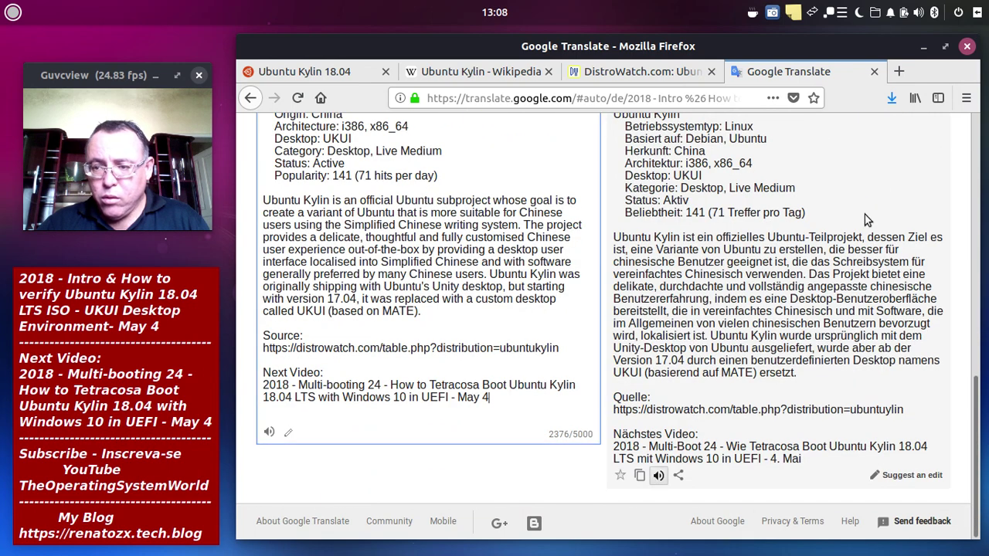
pyautogui.click(925, 47)
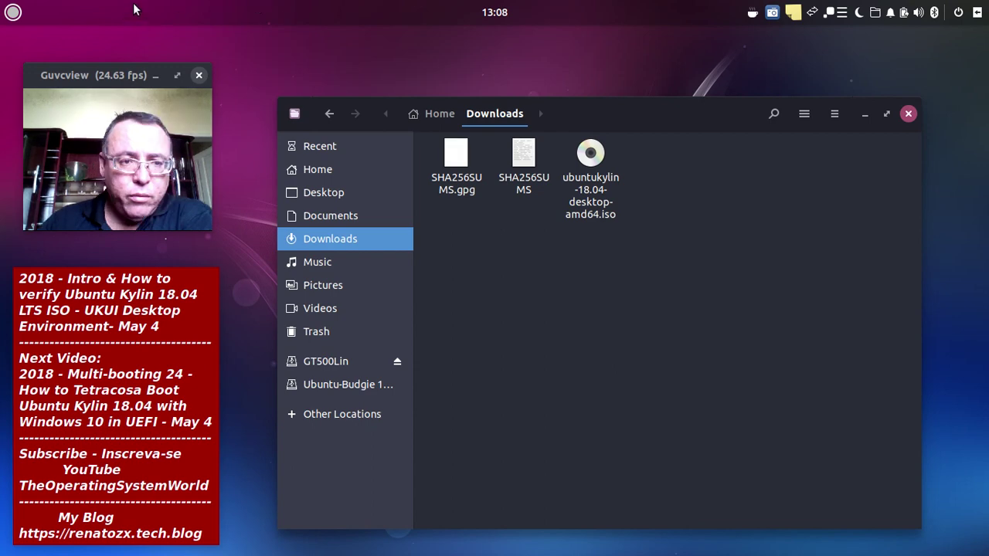
# - Launch Startup Disk Creator from the administration applications
pyautogui.moveTo(986, 135)
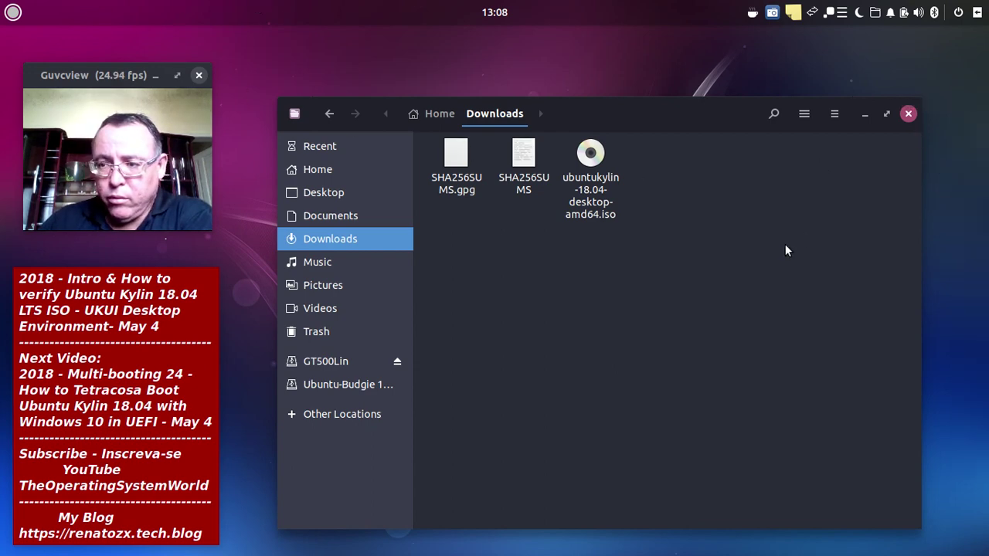
pyautogui.click(12, 13)
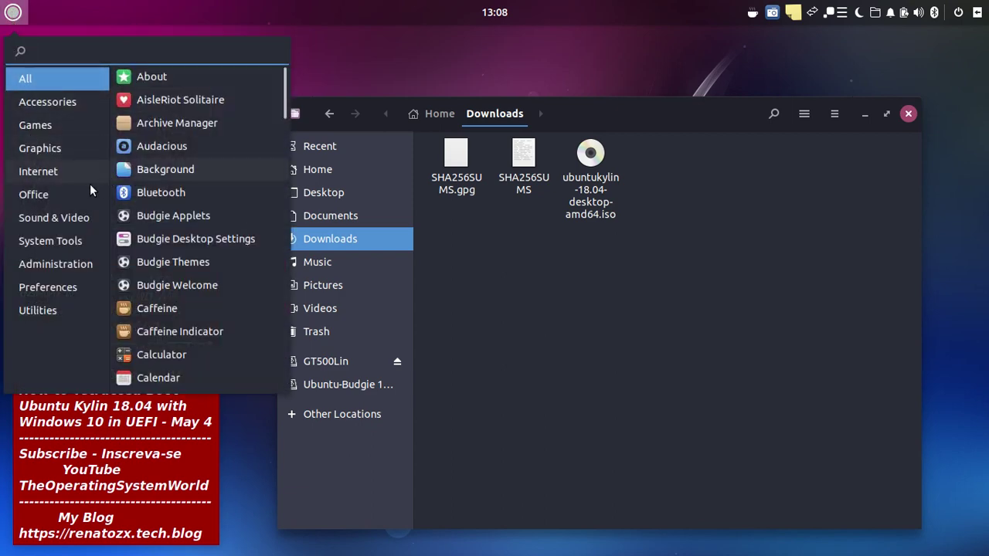
pyautogui.click(35, 315)
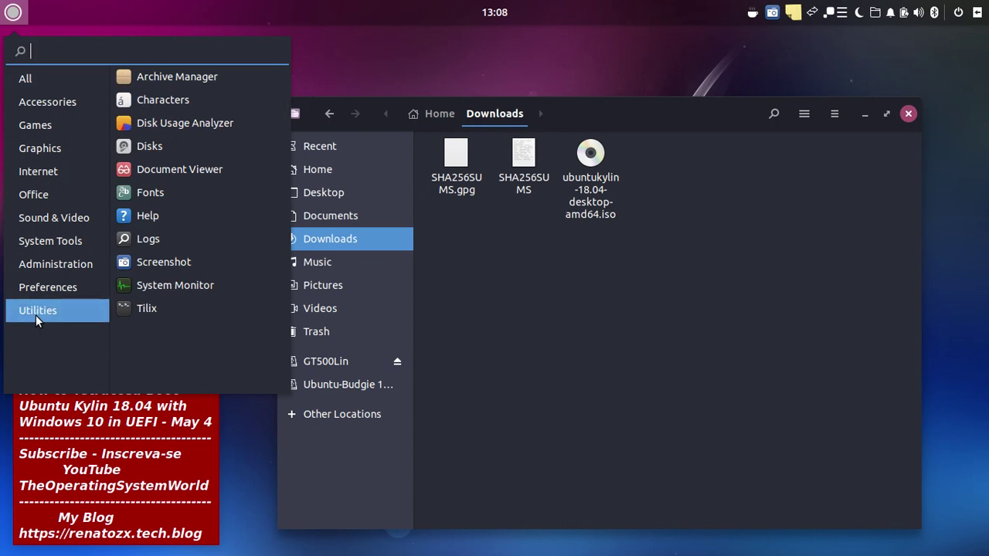
pyautogui.click(41, 269)
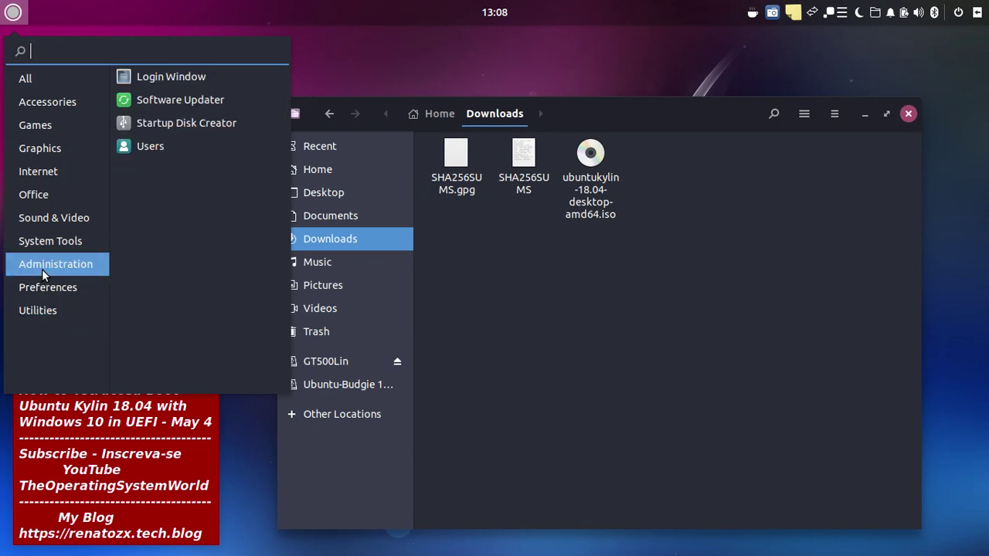
pyautogui.click(187, 123)
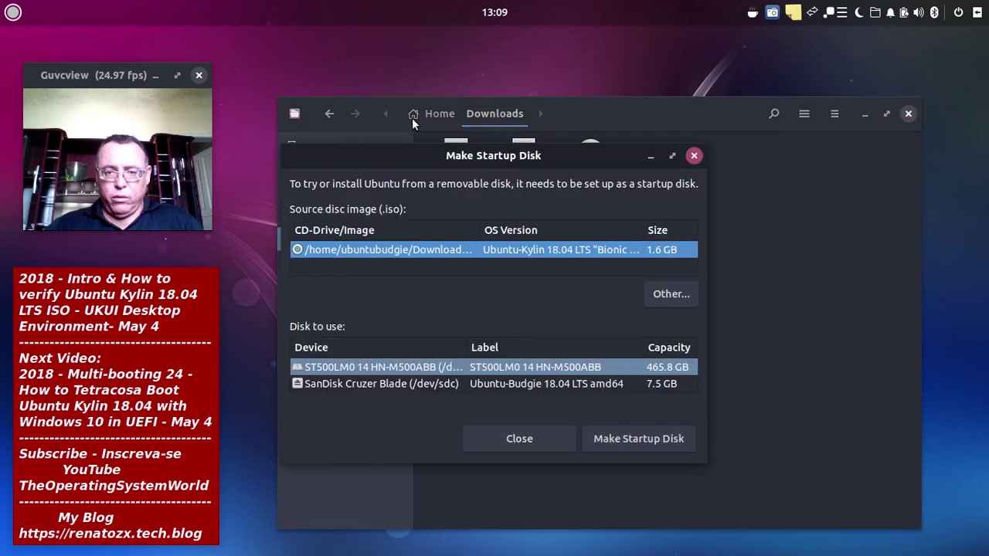
# - Minimize the file manager and move the Make Startup Disk window higher on the desktop
pyautogui.click(867, 124)
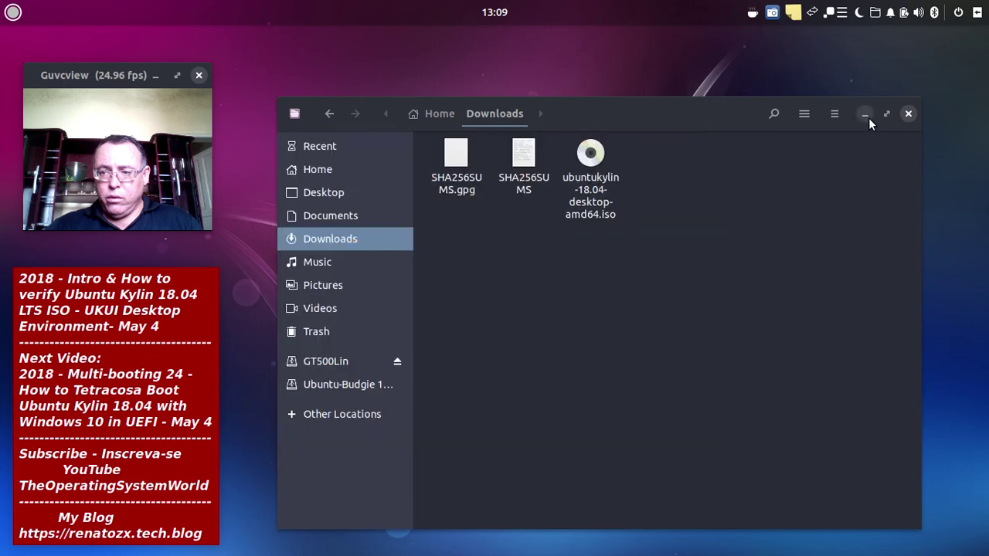
pyautogui.click(864, 116)
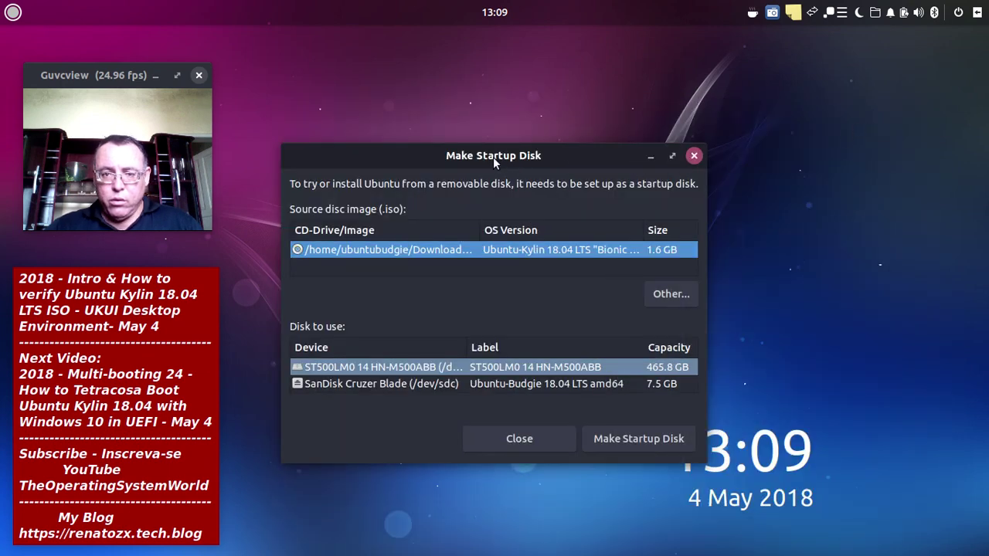
pyautogui.moveTo(494, 158); pyautogui.dragTo(523, 66)
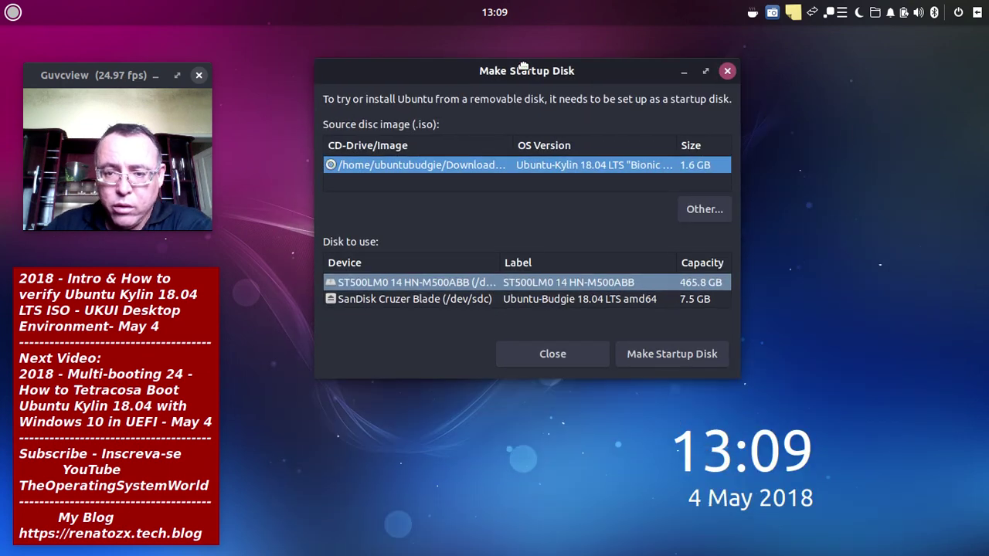
# - Write the Ubuntu-Kylin 18.04 LTS image to the SanDisk Cruzer Blade (/dev/sdc) and quit the creator when writing finishes
pyautogui.click(501, 301)
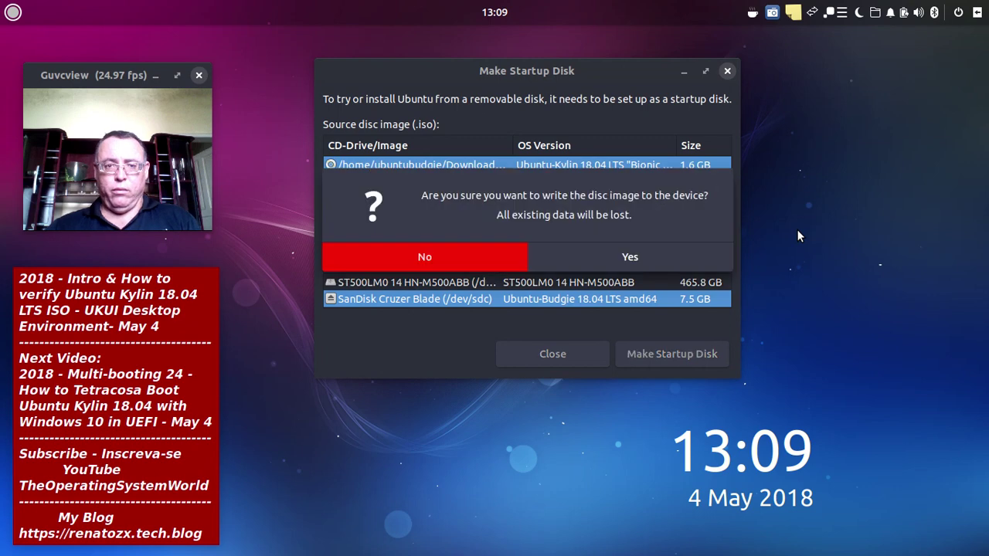
pyautogui.click(702, 255)
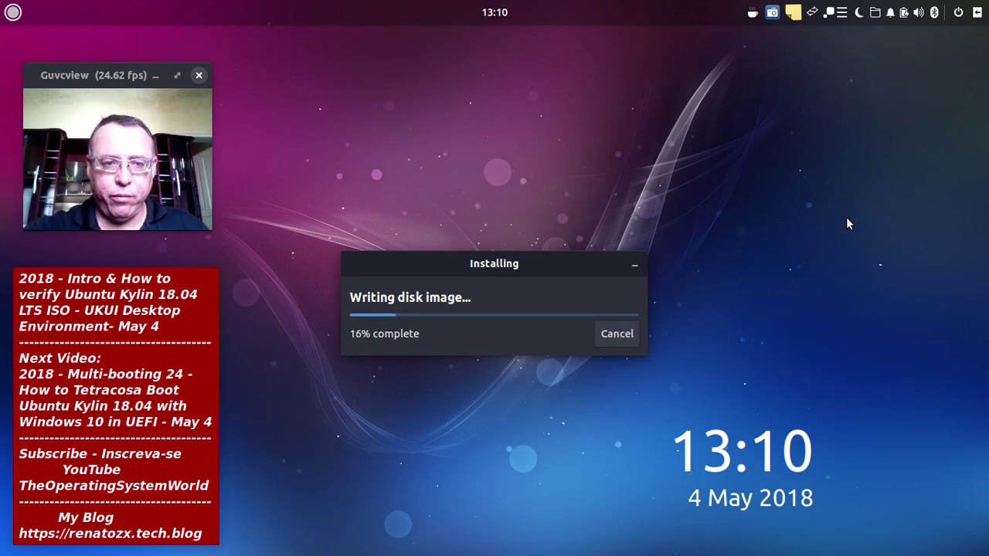
pyautogui.click(199, 75)
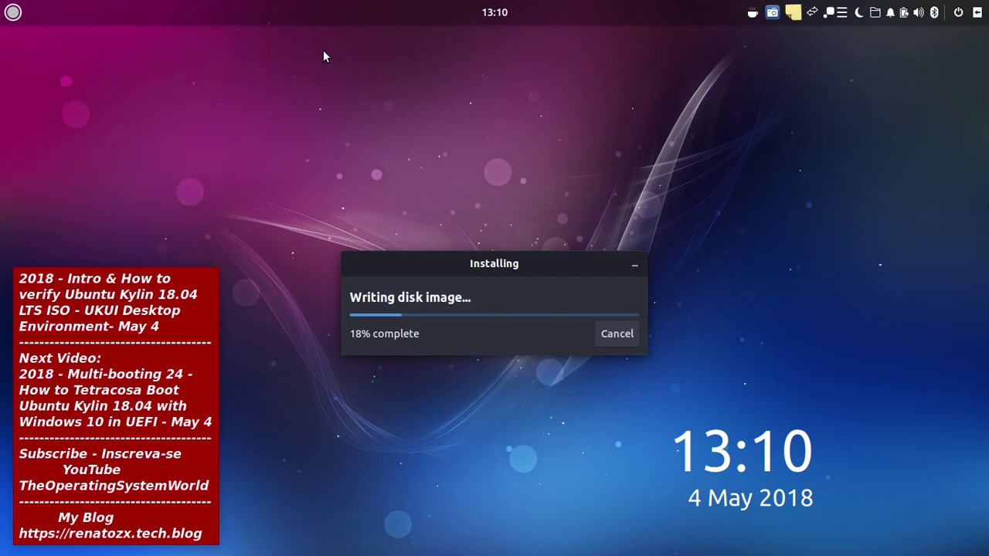
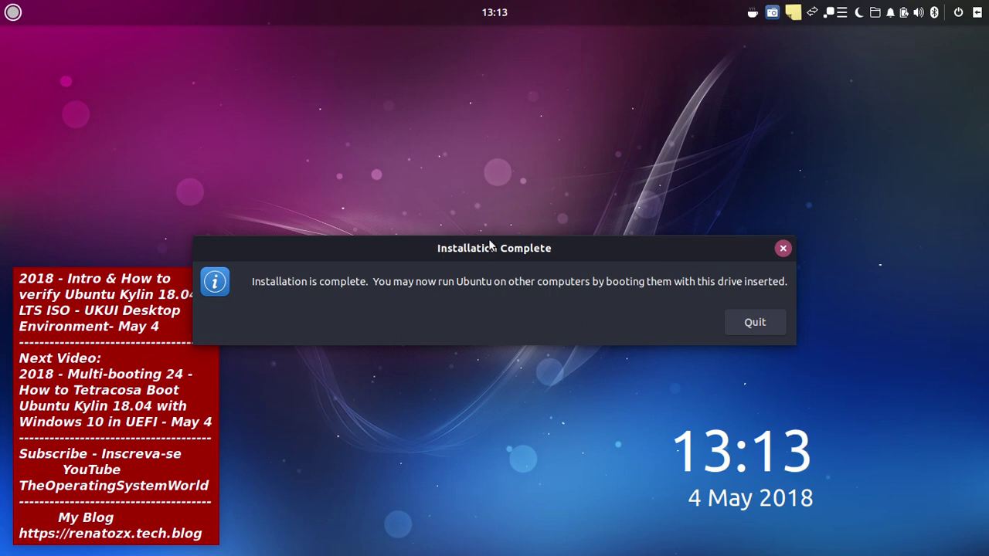
pyautogui.moveTo(490, 246); pyautogui.dragTo(531, 243)
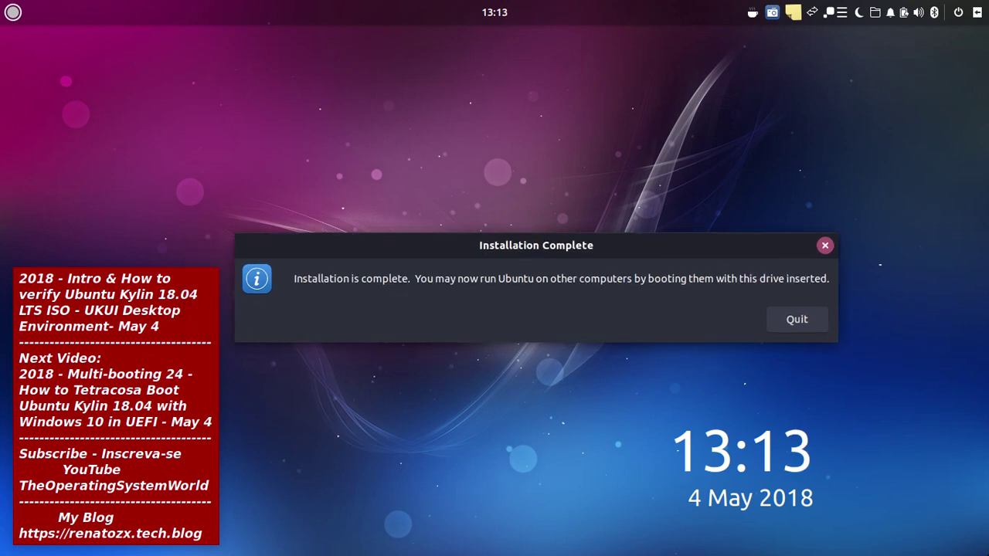
pyautogui.moveTo(988, 469)
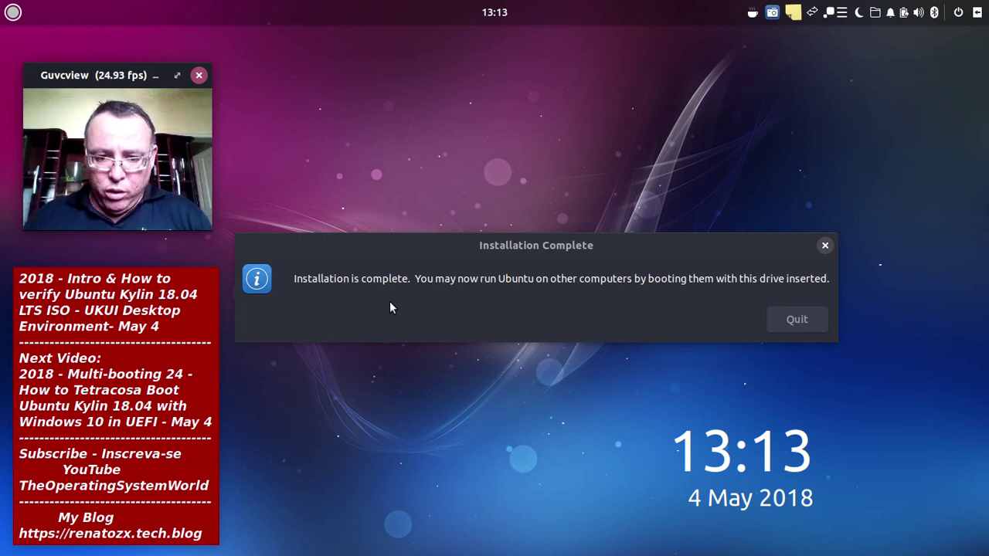
pyautogui.click(810, 328)
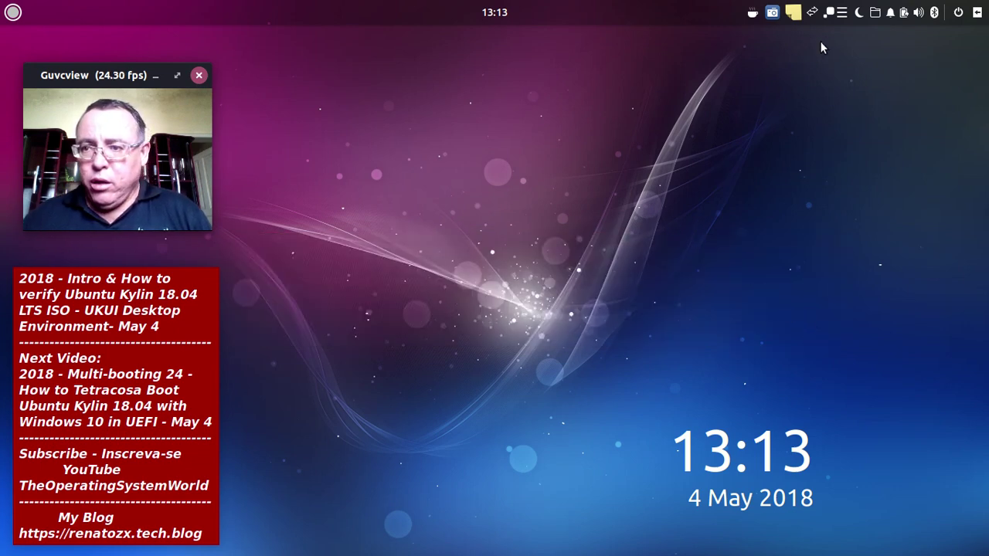
# - Open the Ubuntu-Kylin 18.04 LTS amd64 USB drive to inspect its files, and close the file manager window
pyautogui.click(875, 13)
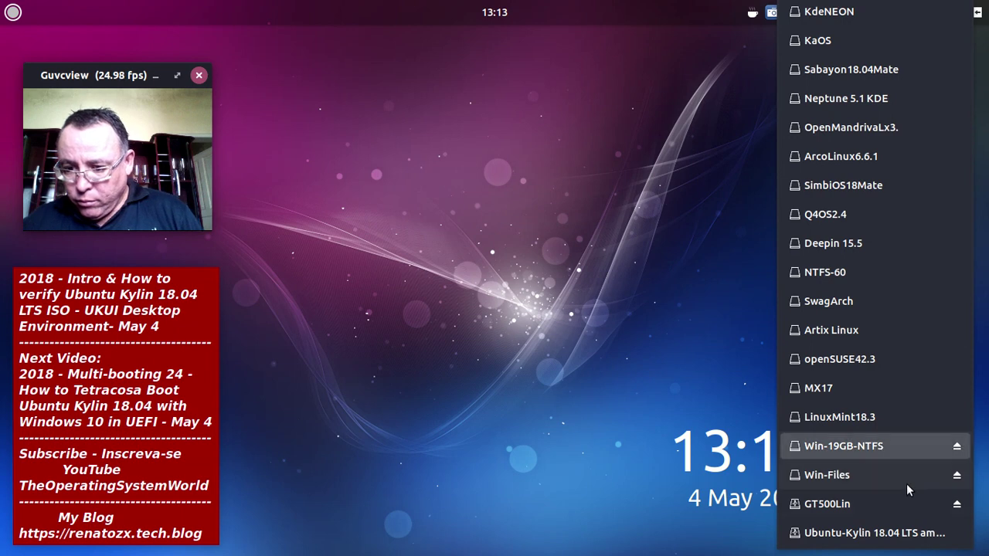
pyautogui.click(878, 537)
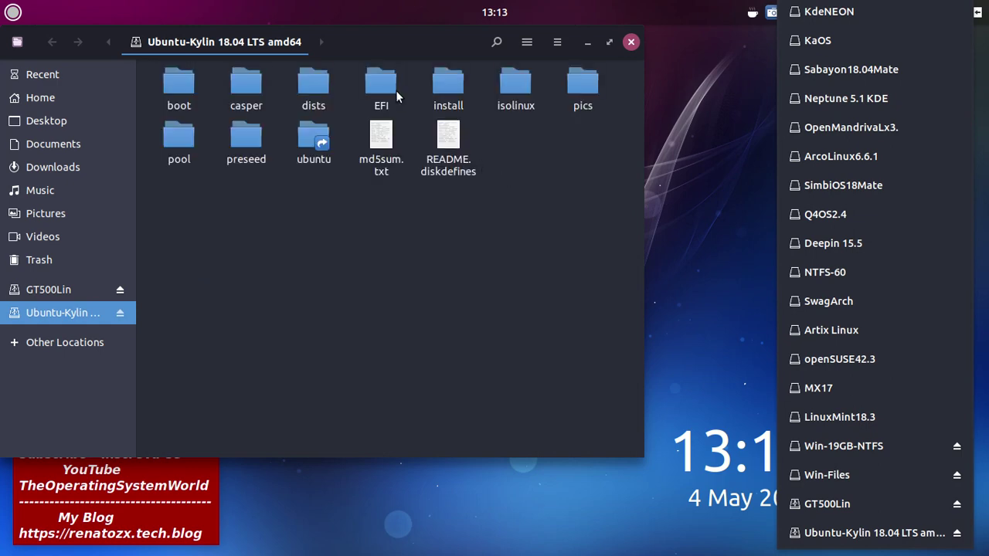
pyautogui.click(361, 34)
pyautogui.moveTo(361, 34); pyautogui.dragTo(599, 59)
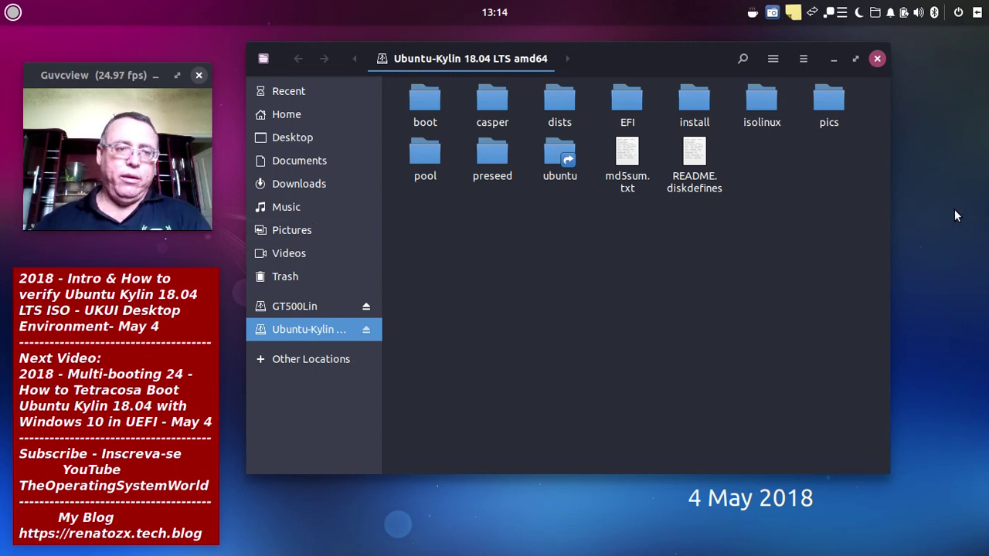
pyautogui.click(877, 58)
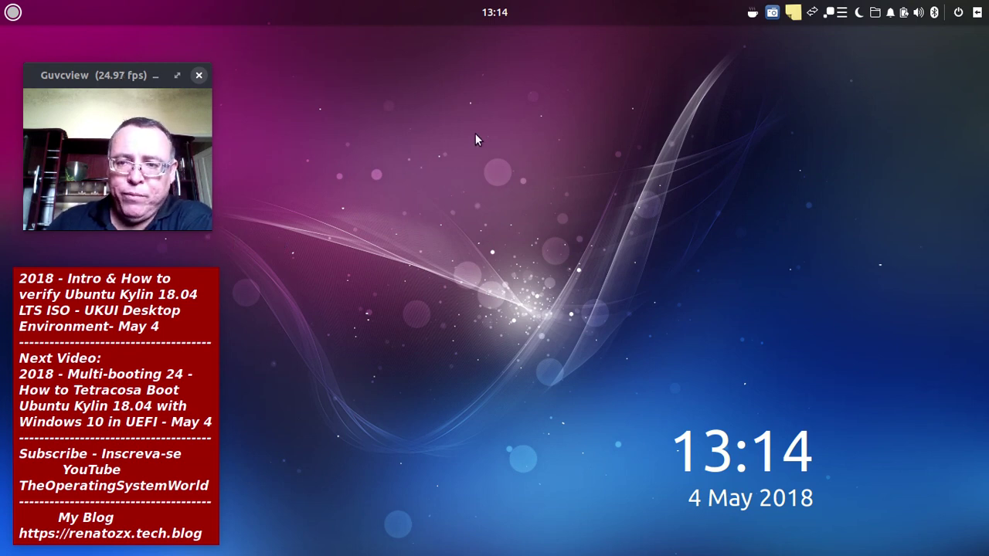
pyautogui.moveTo(985, 381)
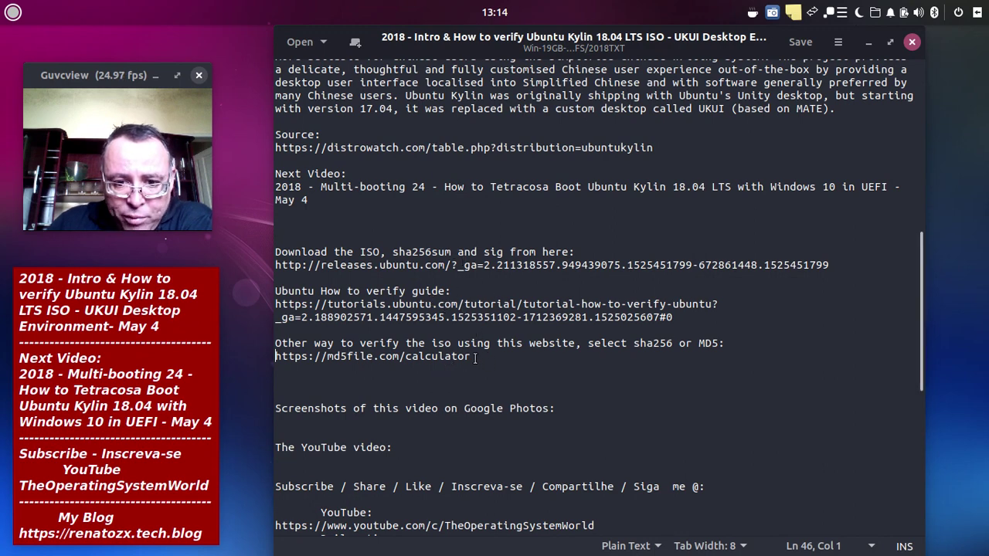
pyautogui.moveTo(473, 357); pyautogui.dragTo(267, 359)
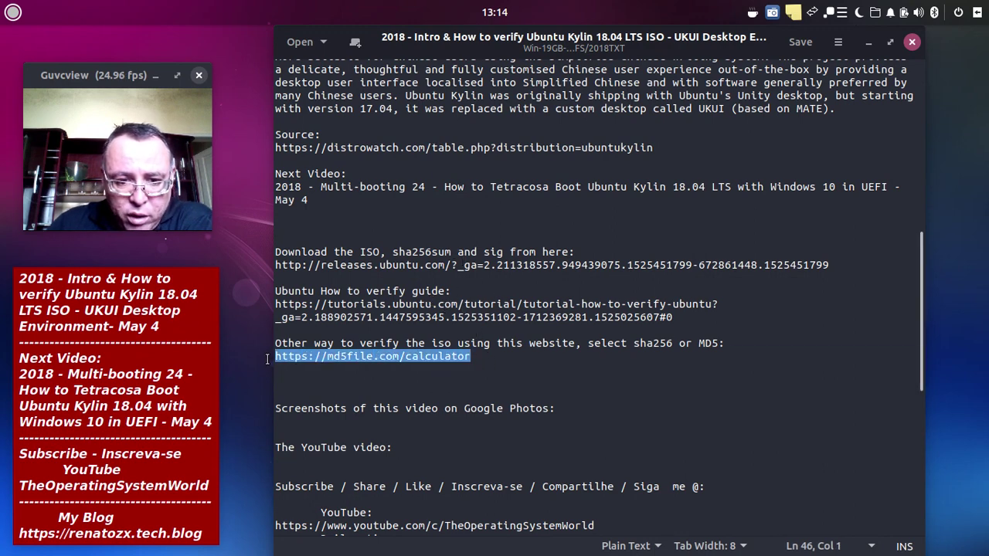
pyautogui.rightClick(327, 355)
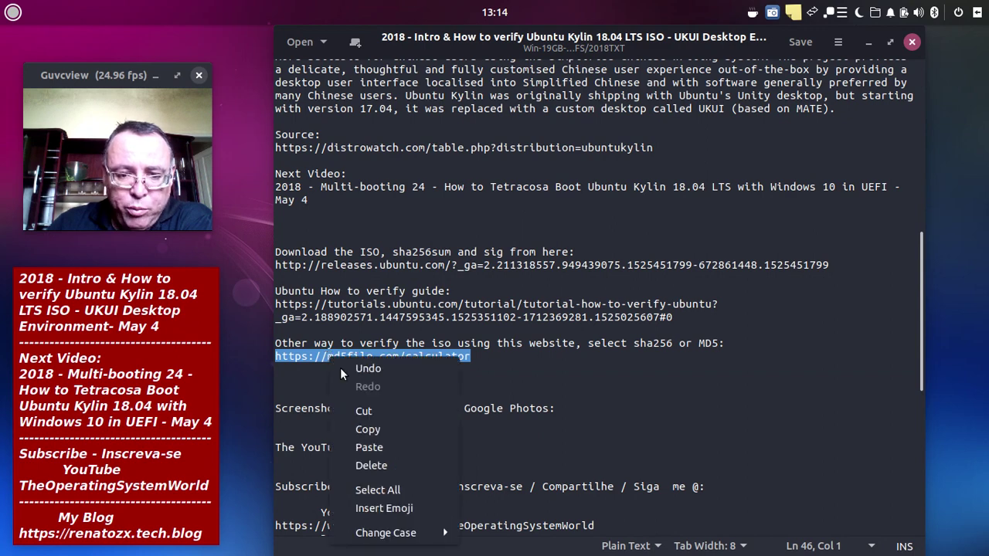
pyautogui.click(364, 424)
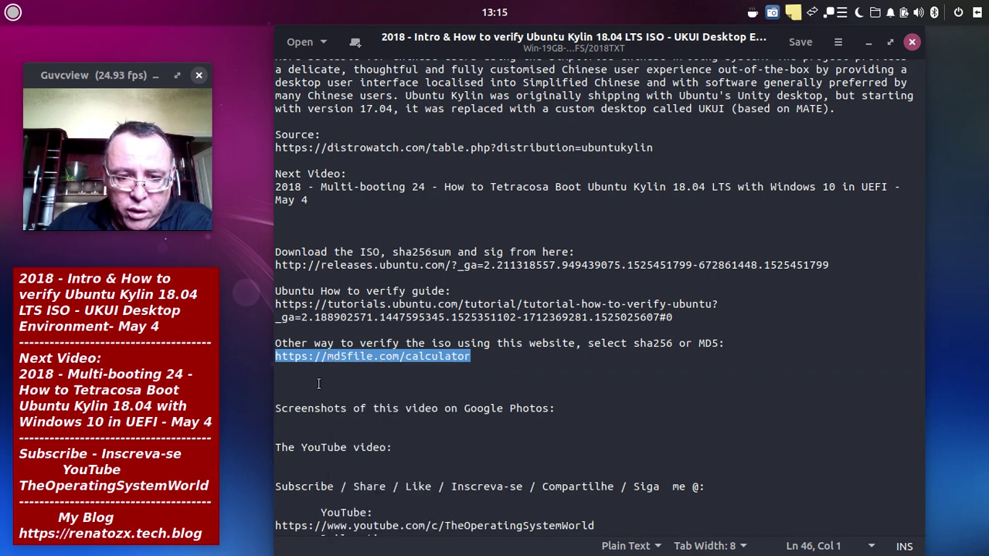
pyautogui.click(868, 42)
pyautogui.moveTo(986, 263)
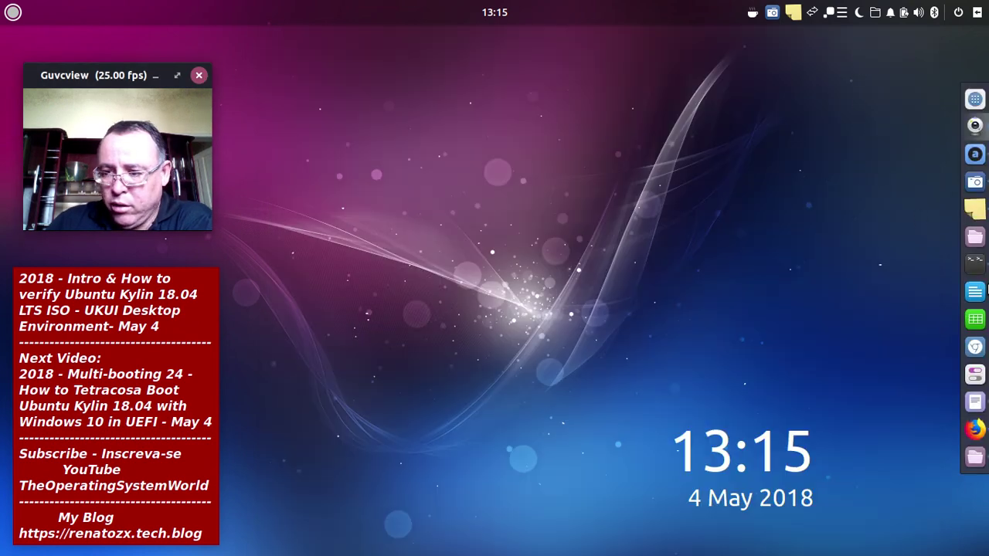
pyautogui.click(975, 429)
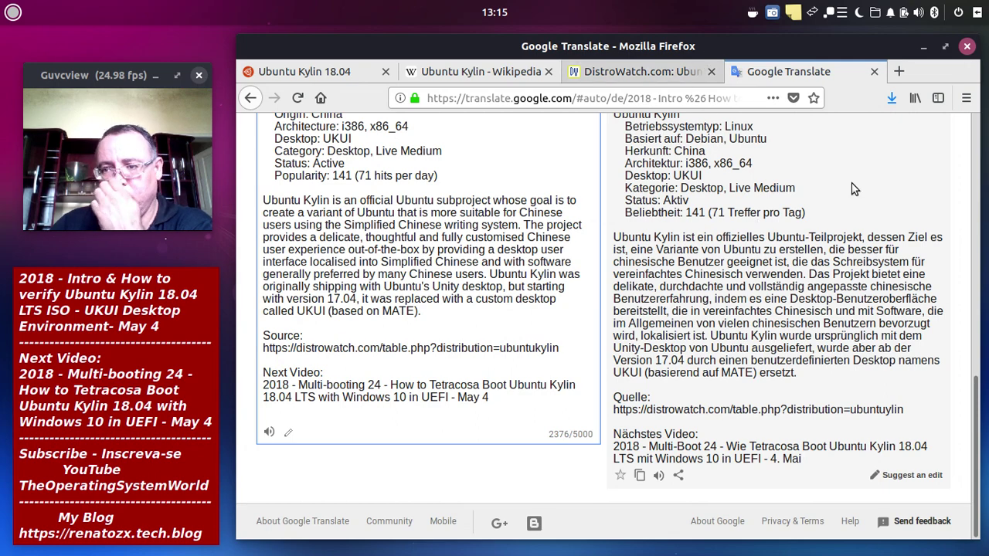
pyautogui.scroll(10, 879, 201)
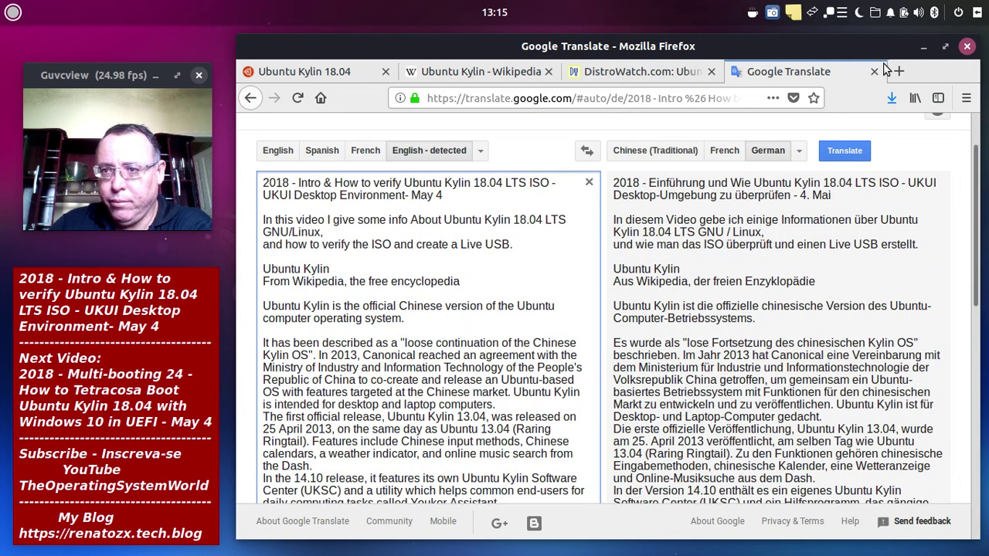
pyautogui.click(577, 97)
pyautogui.hotkey('ctrl', 't')
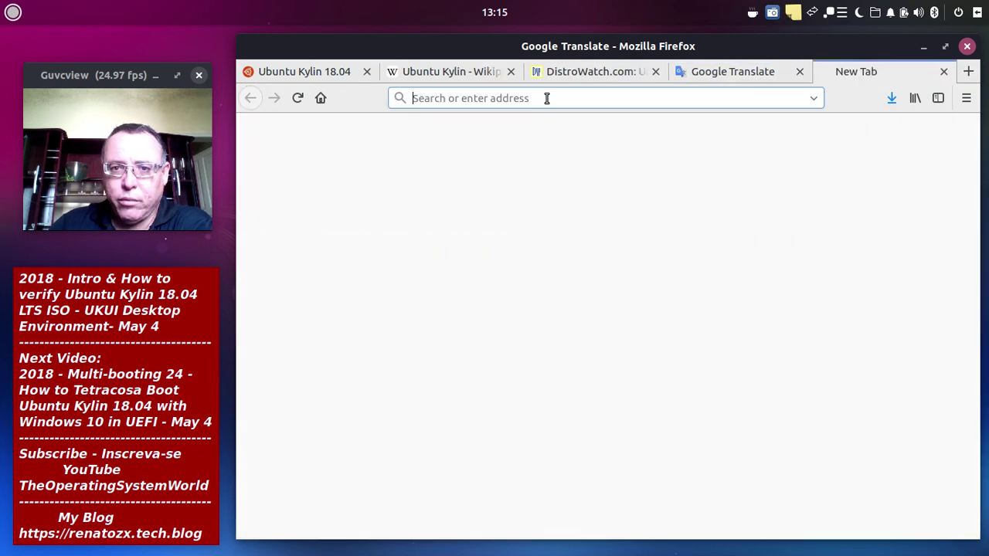
pyautogui.rightClick(545, 98)
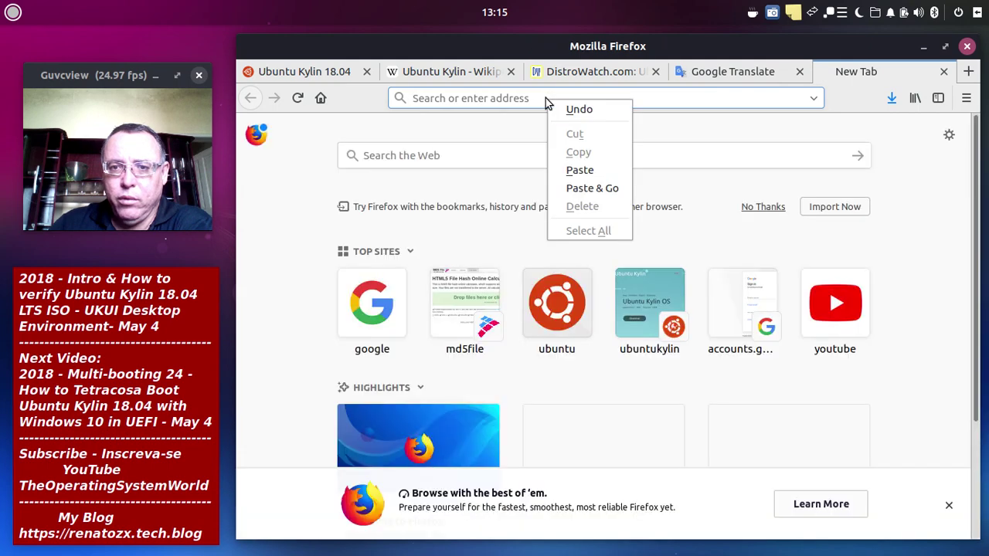
pyautogui.click(607, 188)
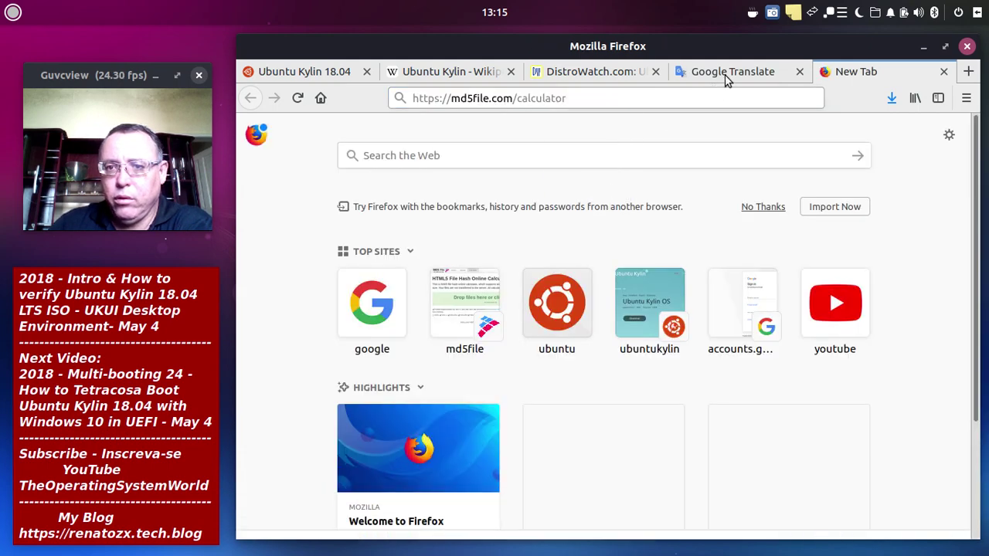
# - Return to Google Translate, set the target language to Italian, and play the translation aloud
pyautogui.click(726, 77)
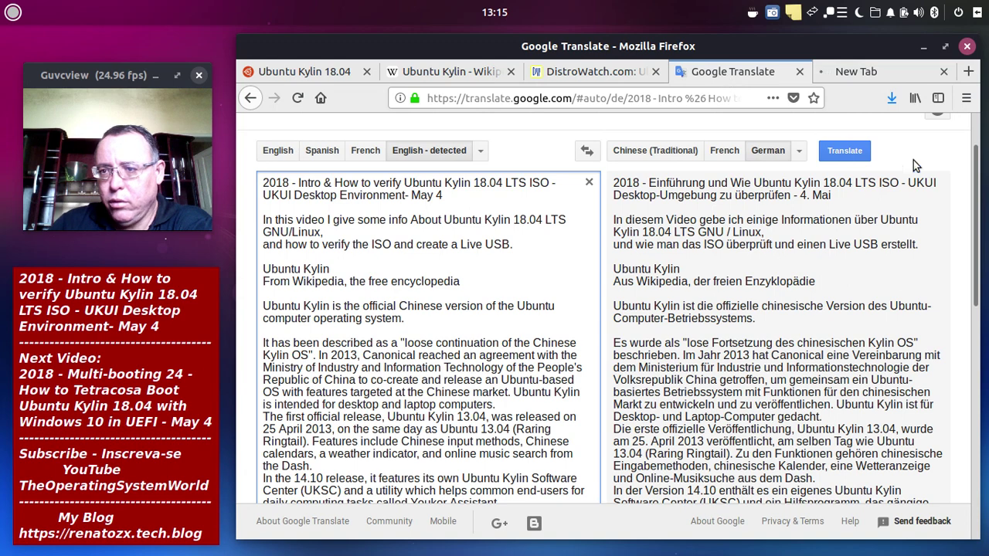
pyautogui.click(799, 151)
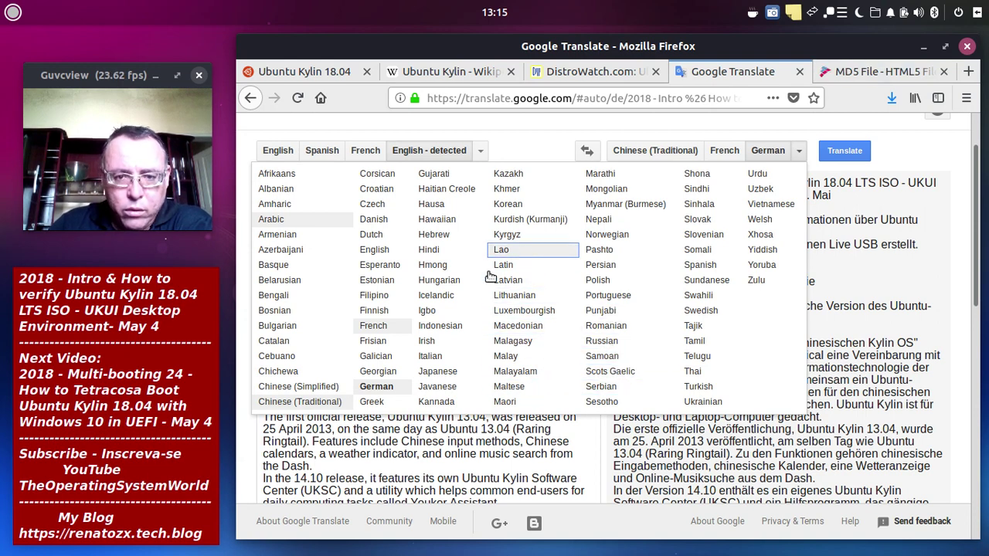
pyautogui.click(438, 360)
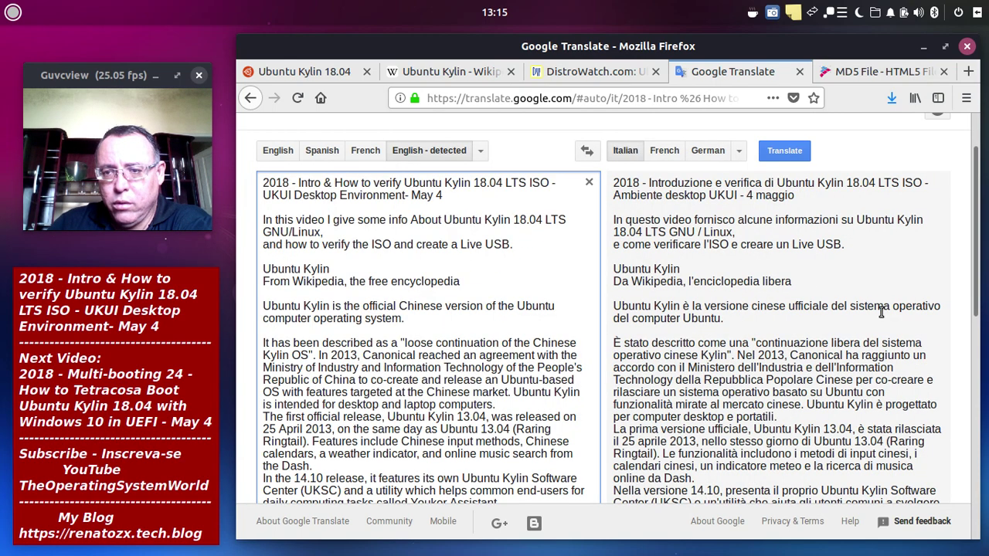
pyautogui.scroll(-12, 881, 311)
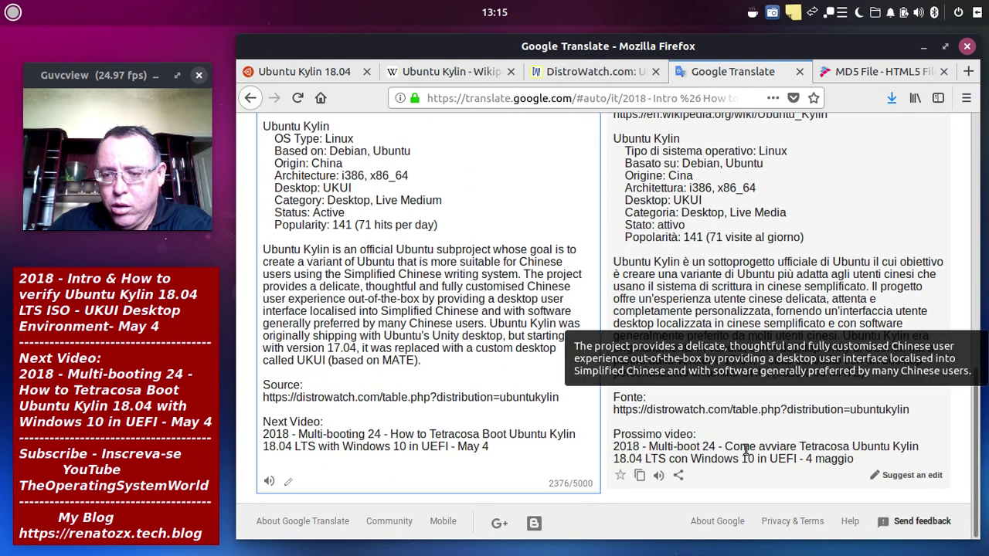
pyautogui.click(657, 476)
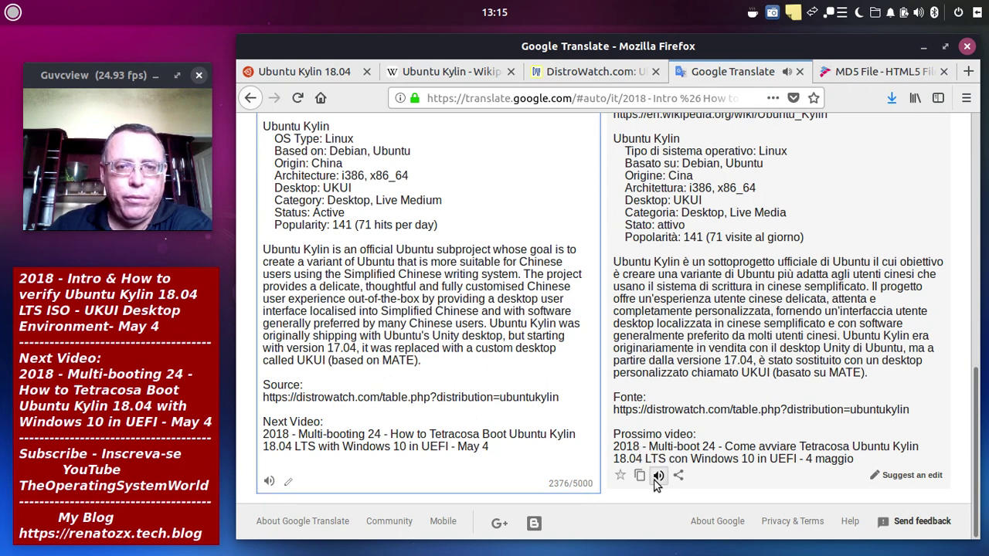
pyautogui.scroll(12, 936, 325)
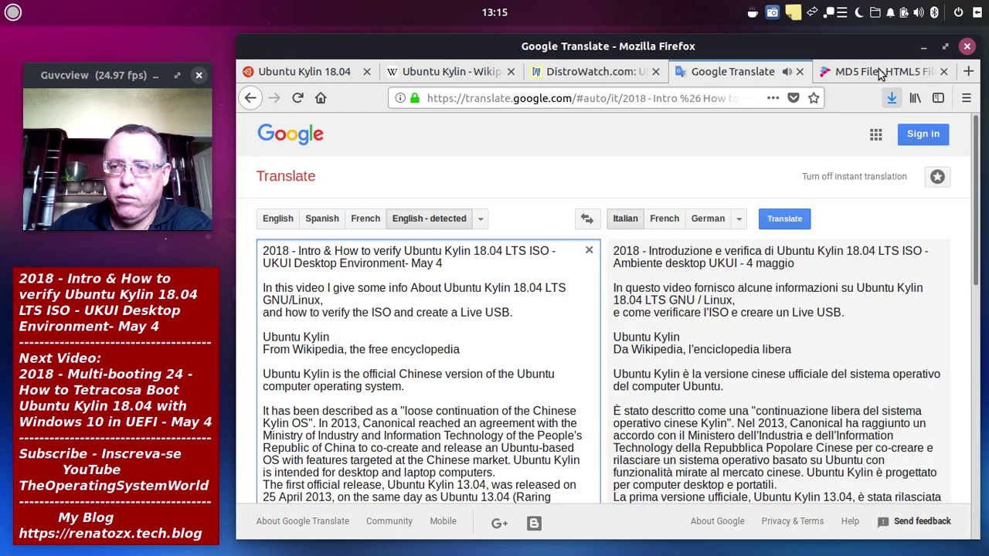
# - Switch to the MD5 File calculator and leave SHA-256 as the only selected hash by disabling SHA-1, SHA-384 and SHA-512
pyautogui.click(879, 71)
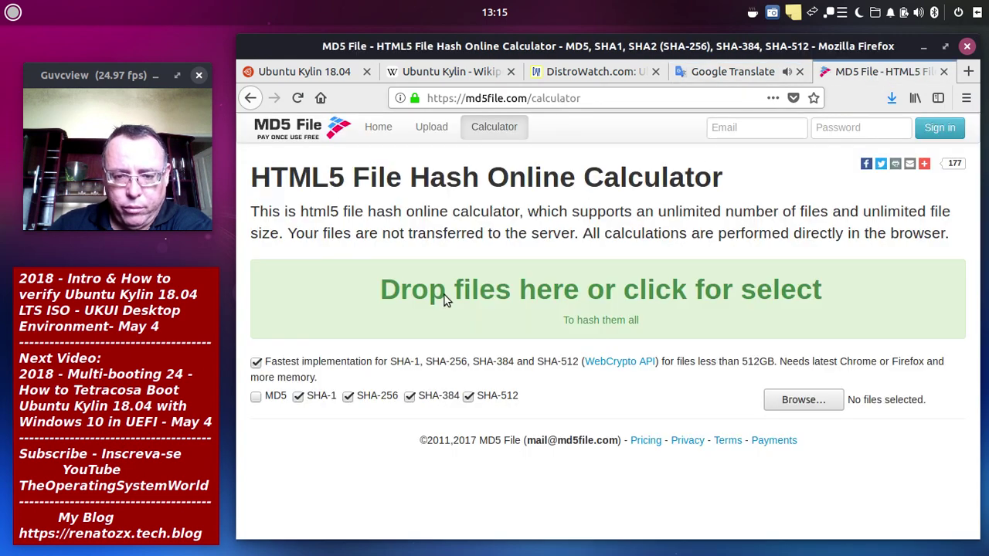
pyautogui.click(300, 395)
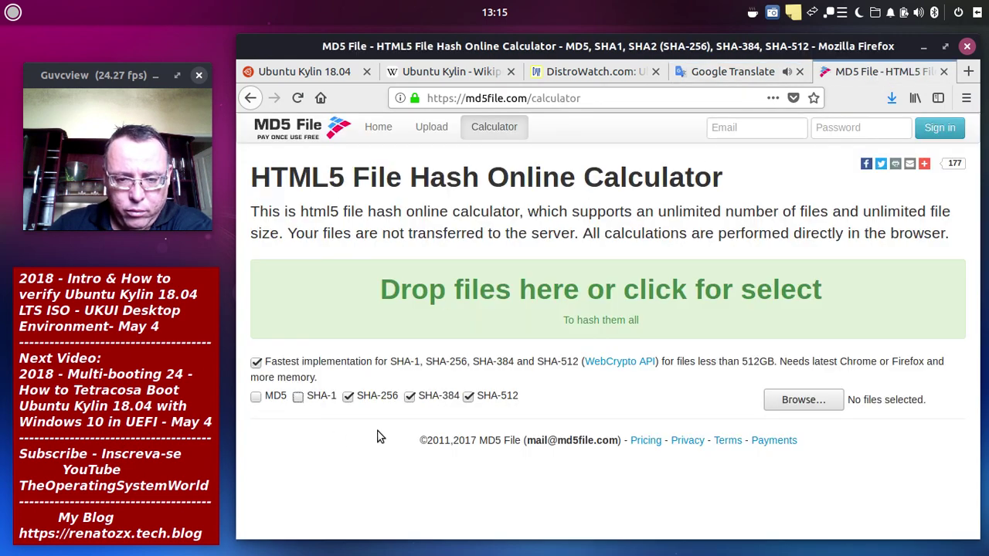
pyautogui.click(409, 395)
pyautogui.click(468, 396)
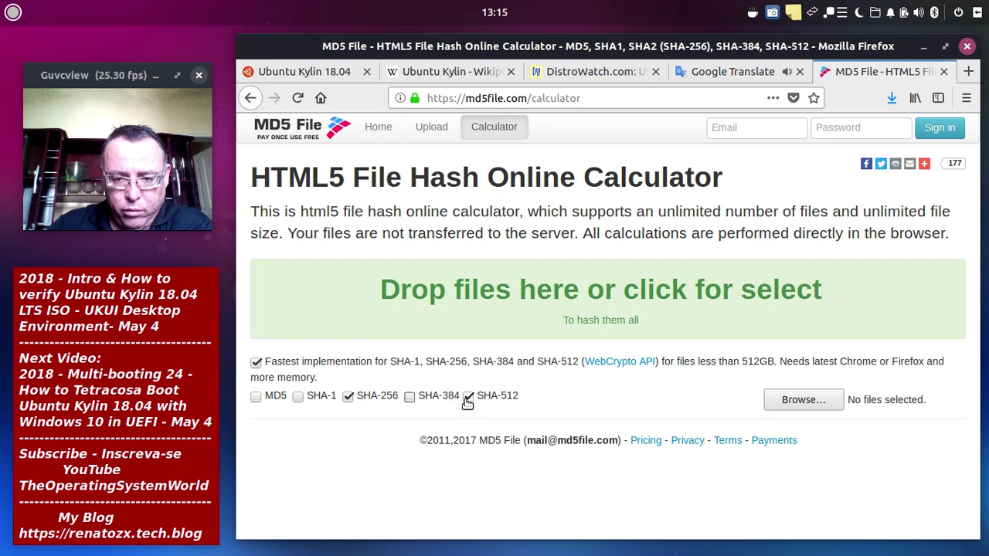
# - Load ubuntukylin-18.04-desktop-amd64.iso from Downloads into the hash calculator, and minimize the Guvcview webcam window
pyautogui.click(795, 404)
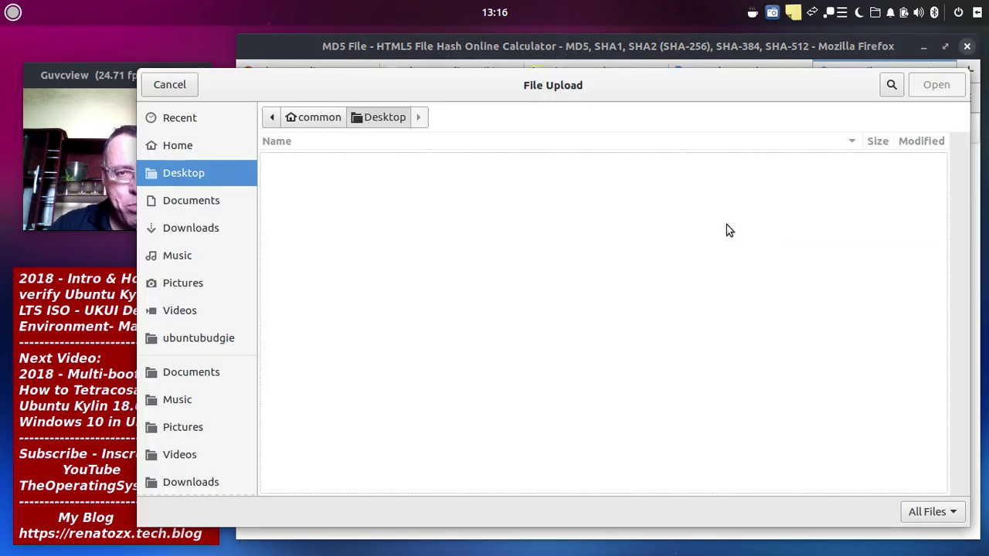
pyautogui.click(193, 228)
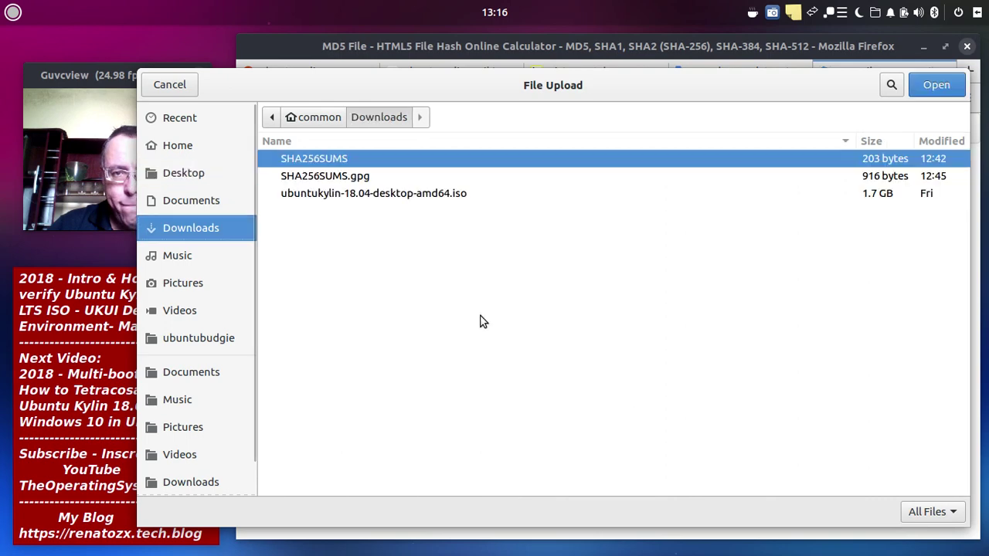
pyautogui.click(503, 197)
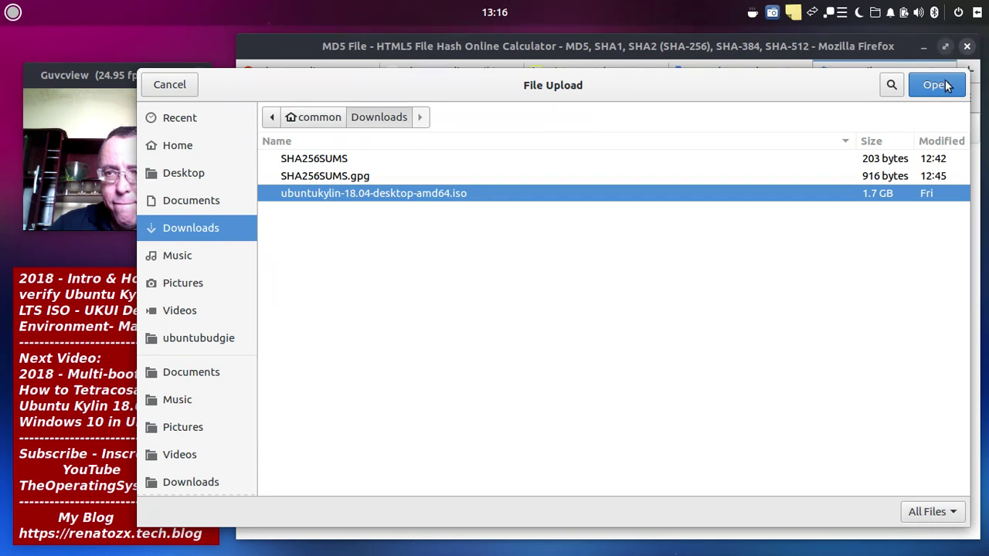
pyautogui.press('Return')
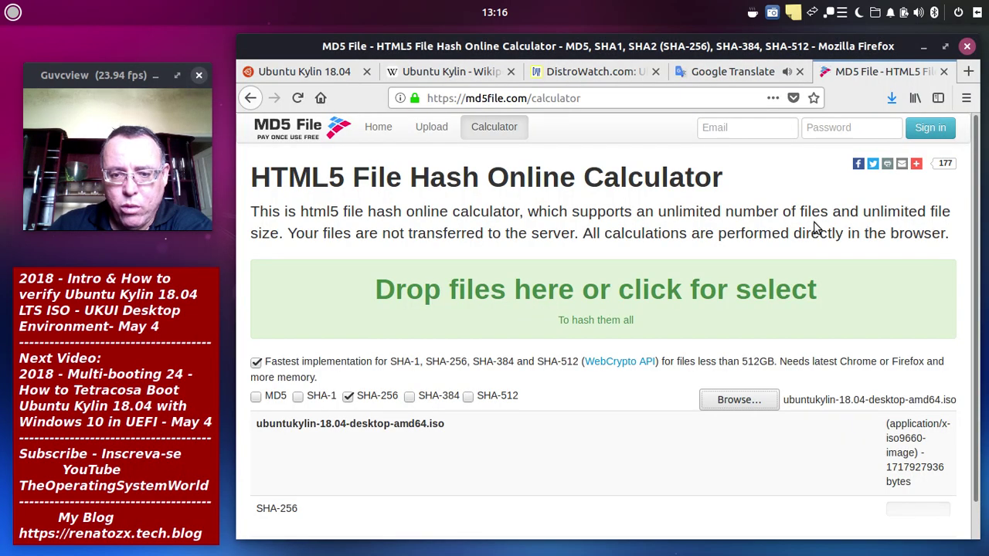
pyautogui.scroll(-1, 815, 228)
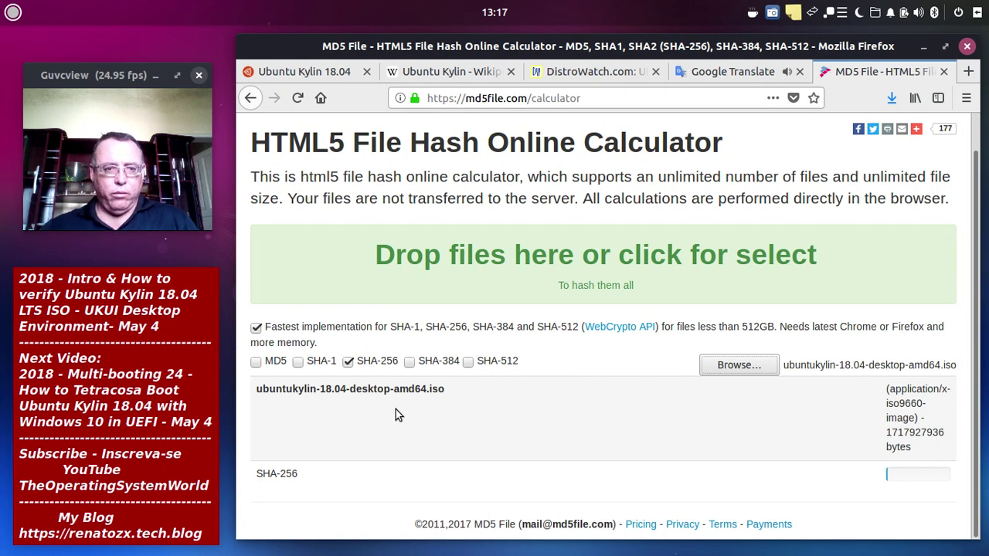
pyautogui.click(156, 76)
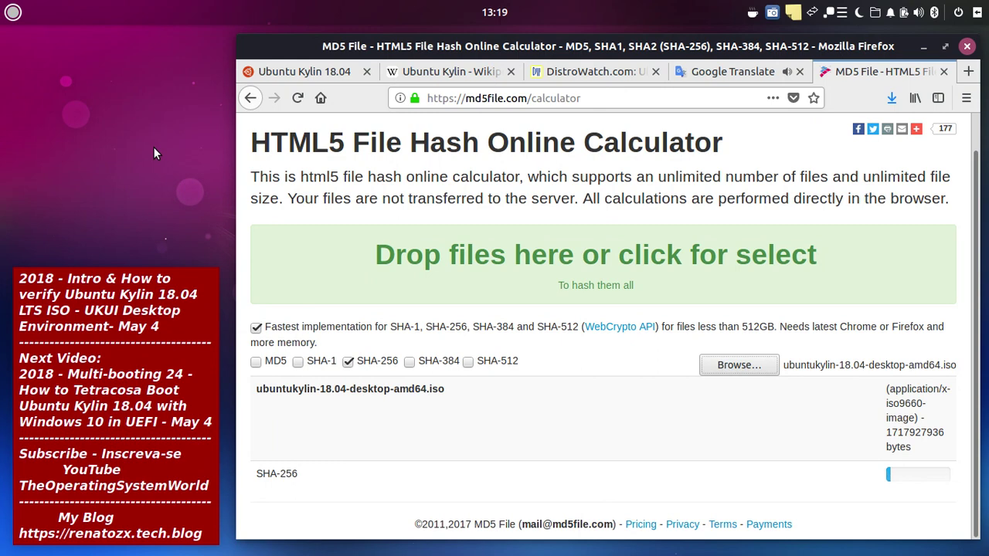
# - Return to Google Translate, set the target language to Hindi, and play the translation aloud
pyautogui.click(718, 70)
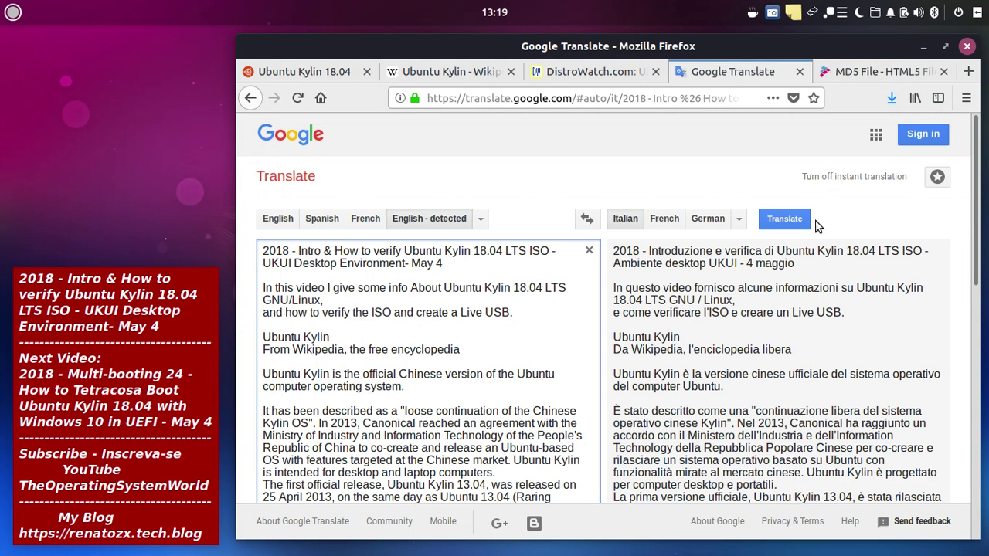
pyautogui.click(739, 220)
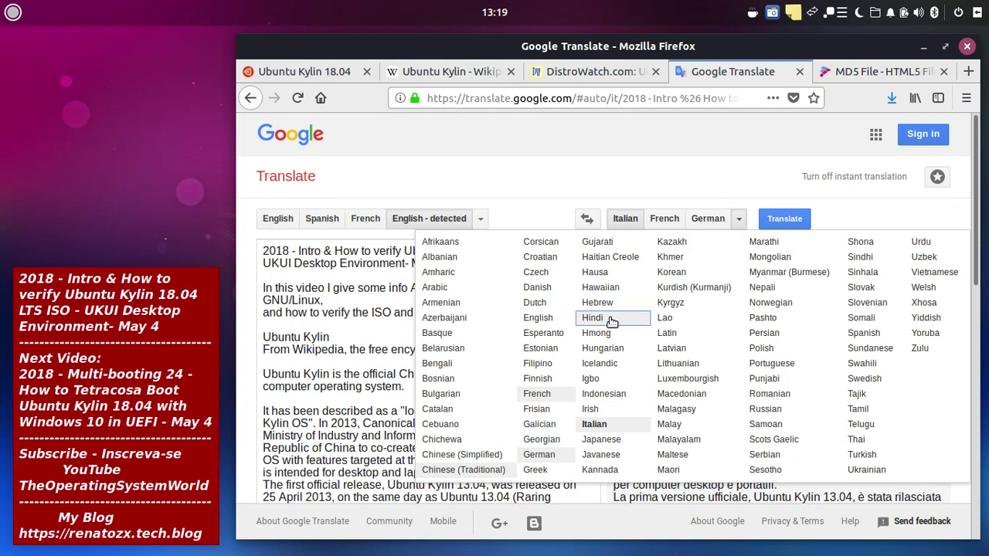
pyautogui.press('Return')
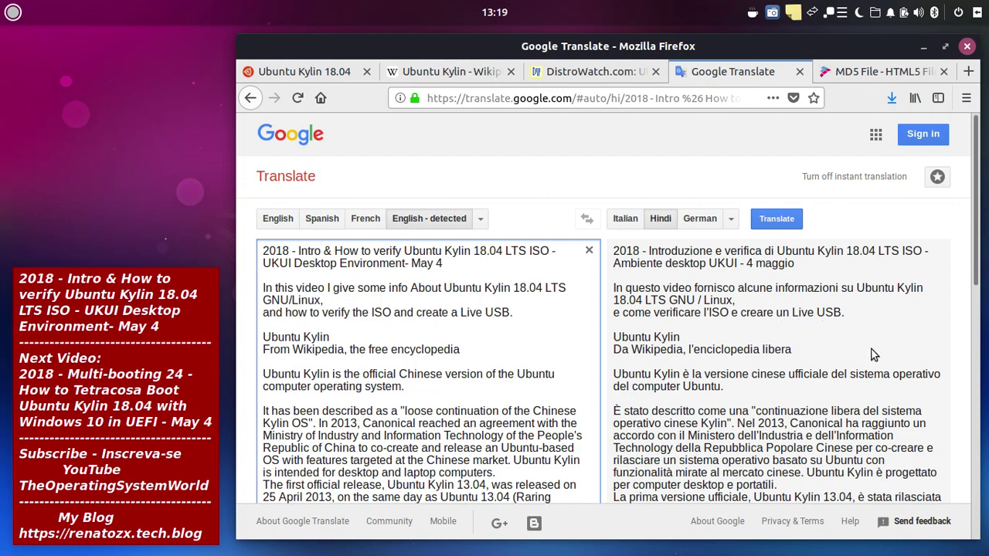
pyautogui.scroll(-5, 875, 355)
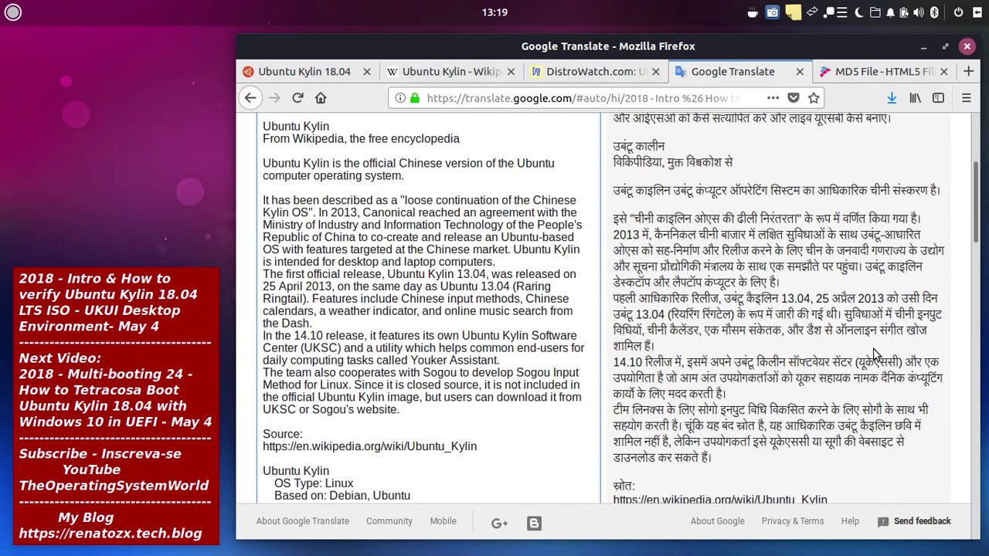
pyautogui.scroll(-4, 875, 354)
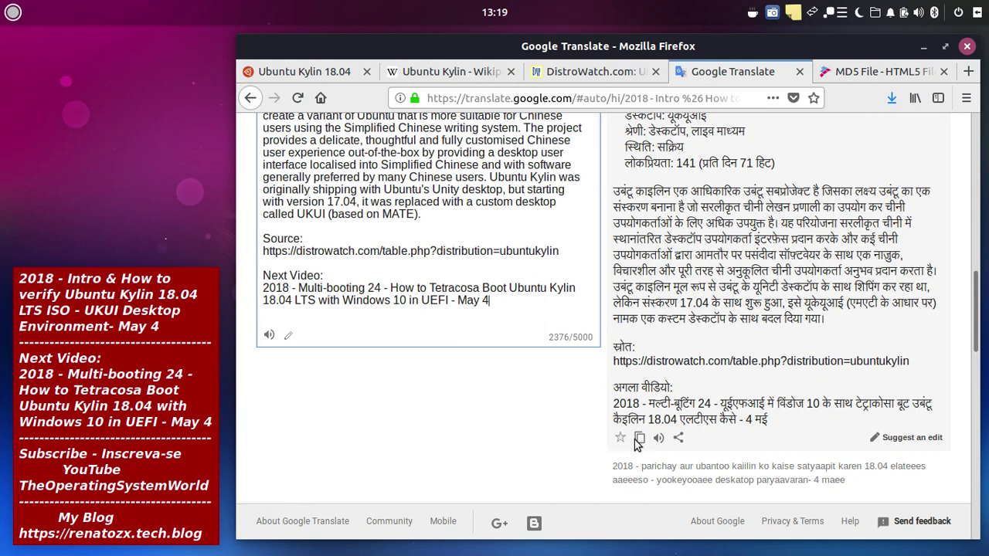
pyautogui.click(658, 438)
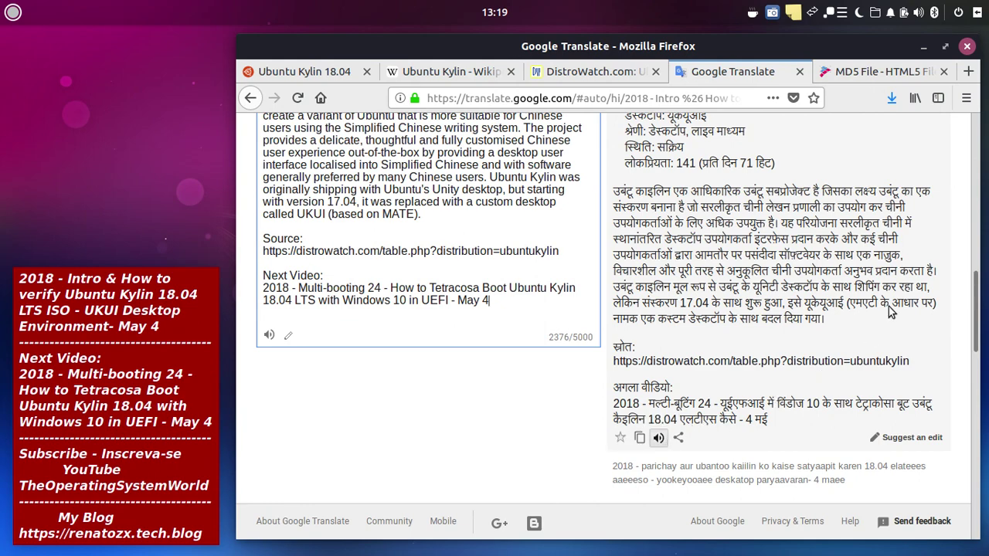
pyautogui.scroll(3, 889, 311)
pyautogui.scroll(10, 889, 306)
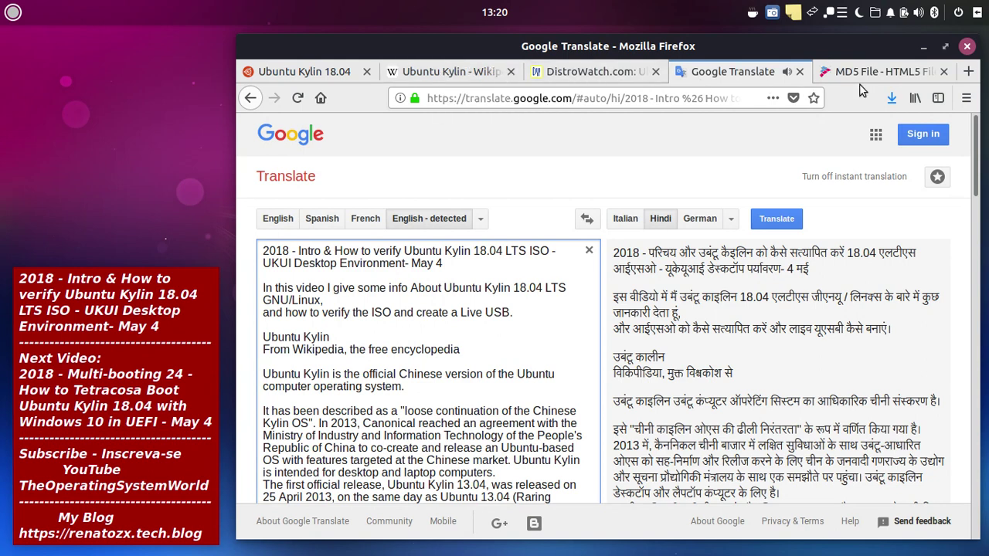
# - Open the SHA256SUMS page from the browsing history in a new tab, and return to the MD5 File calculator
pyautogui.click(967, 72)
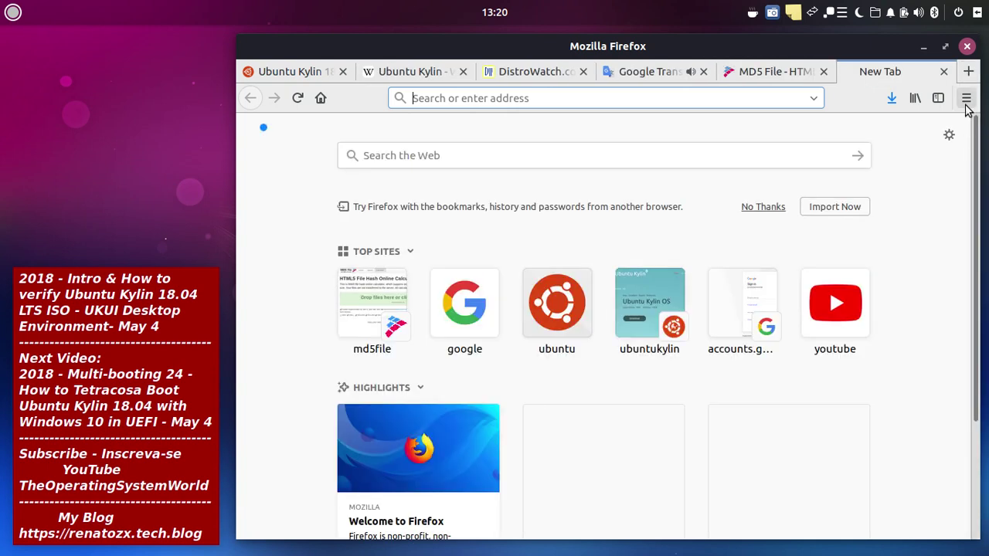
pyautogui.click(913, 99)
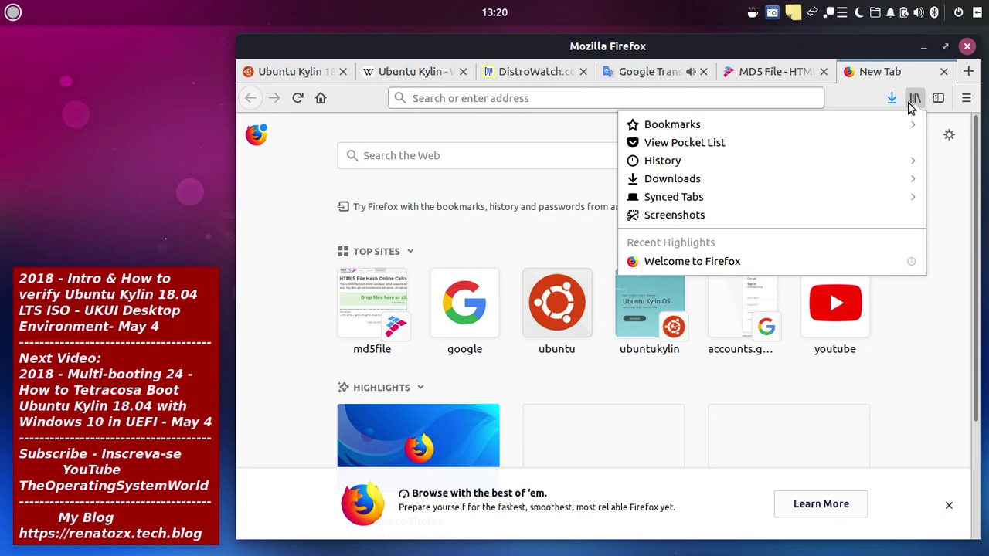
pyautogui.click(913, 100)
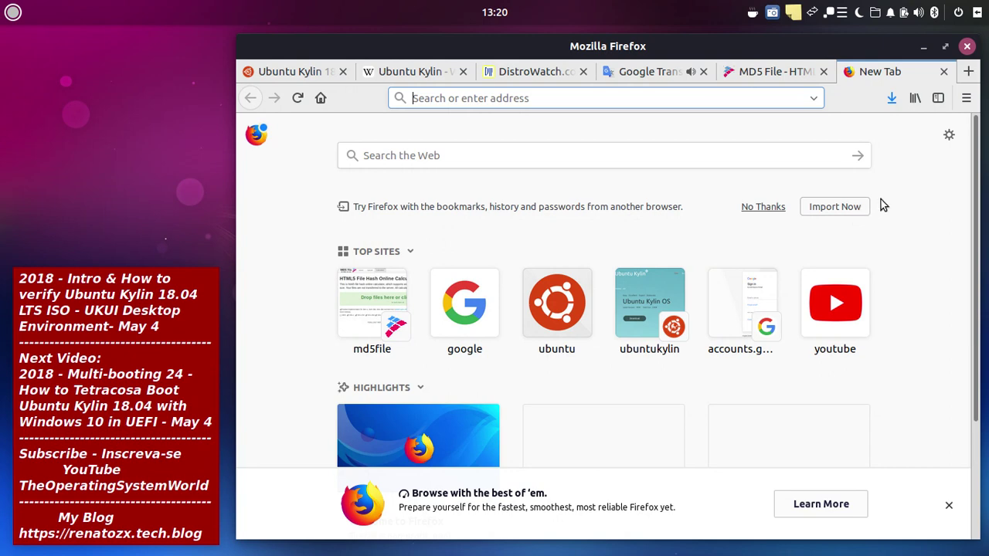
pyautogui.click(915, 101)
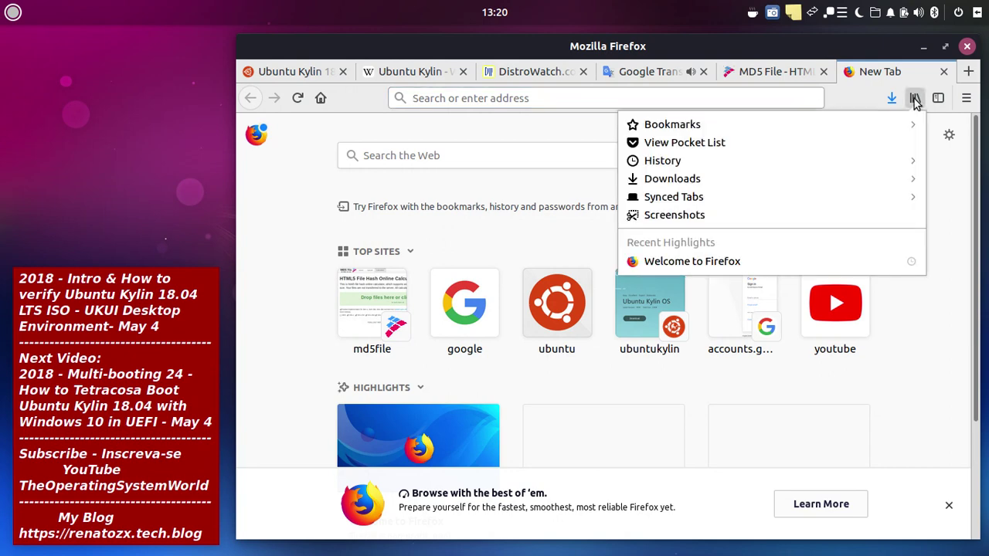
pyautogui.click(665, 165)
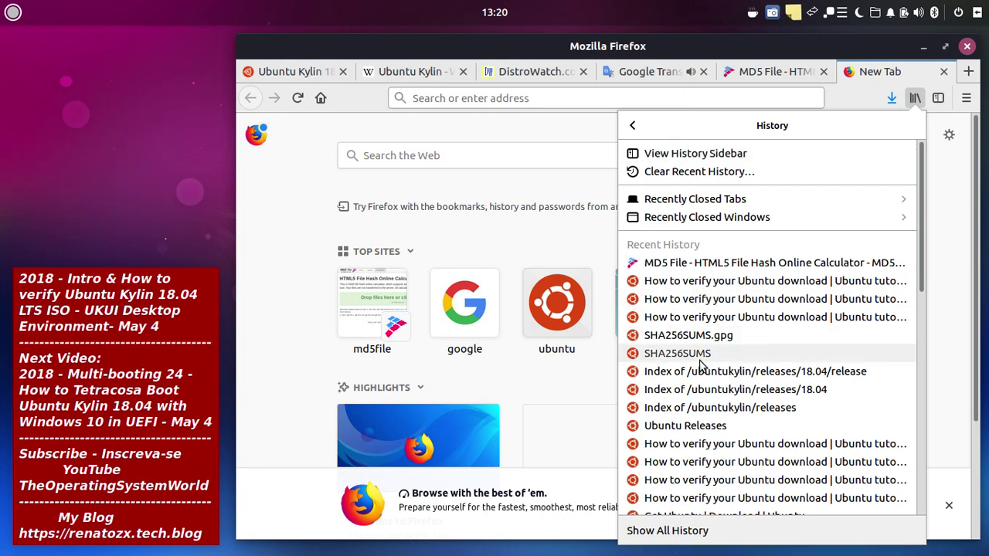
pyautogui.click(776, 264)
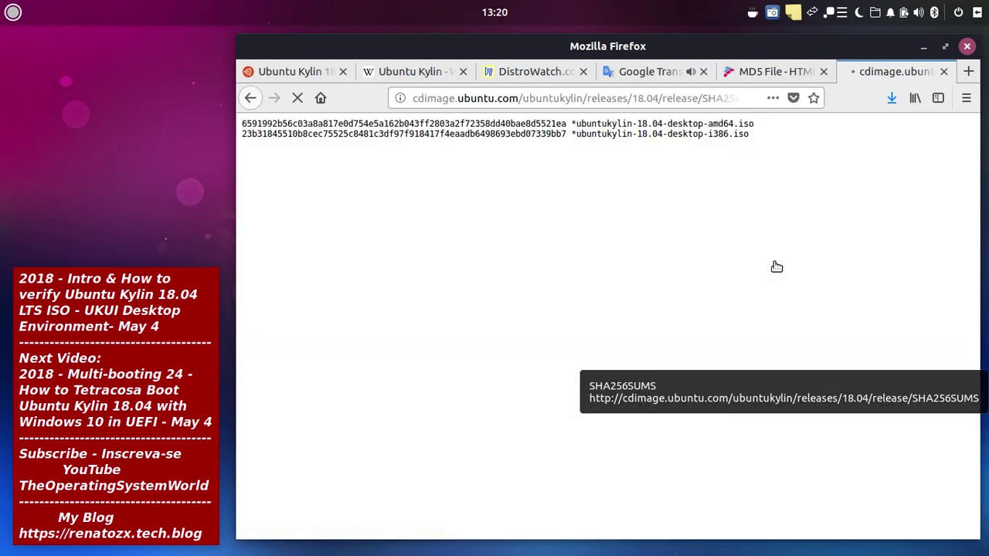
pyautogui.click(761, 77)
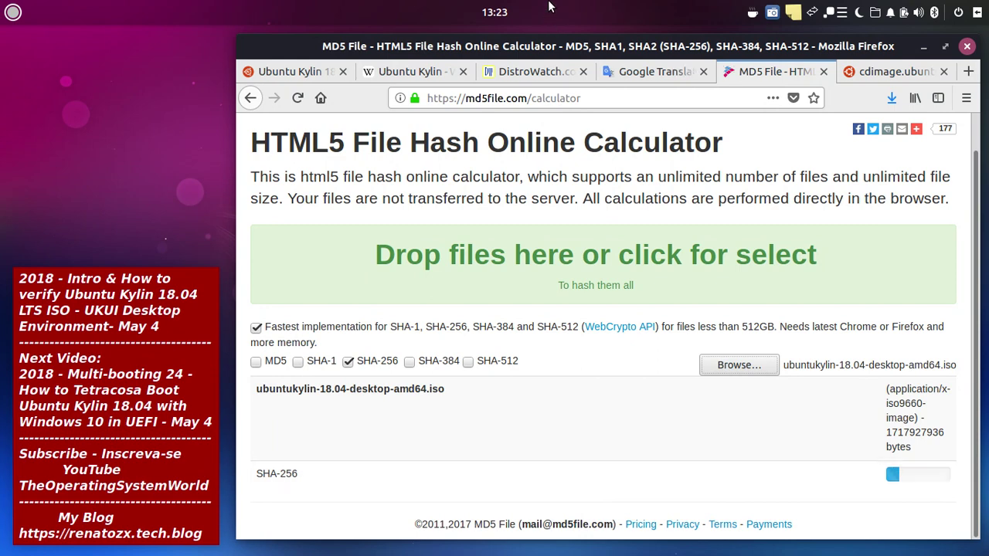
# - Change the Google Translate target language to Thai and play the translated video notes aloud
pyautogui.click(665, 71)
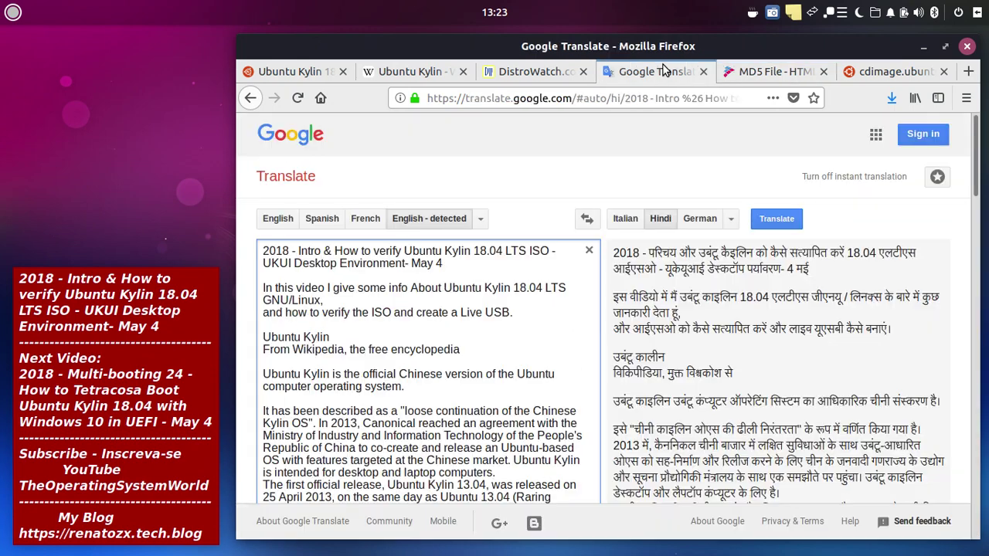
pyautogui.click(730, 220)
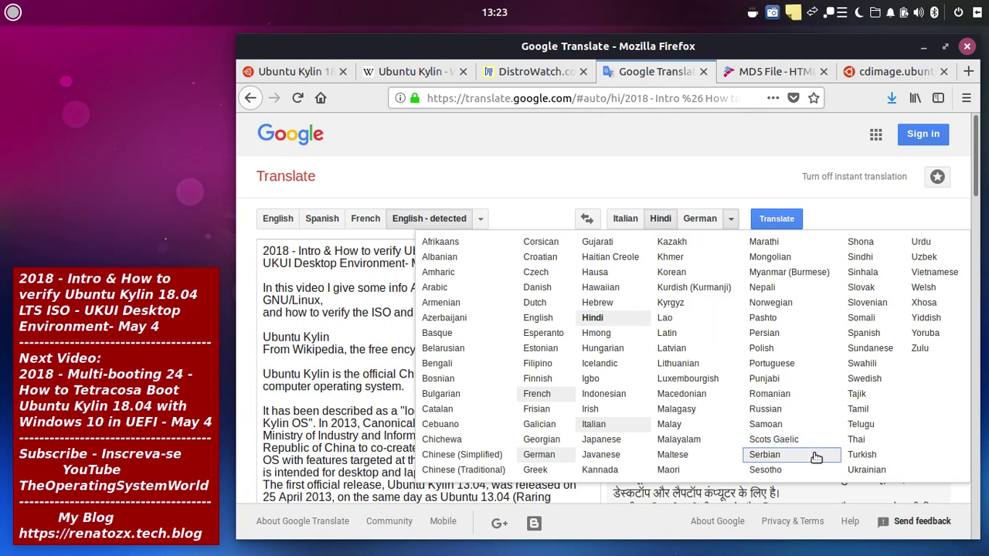
pyautogui.click(857, 442)
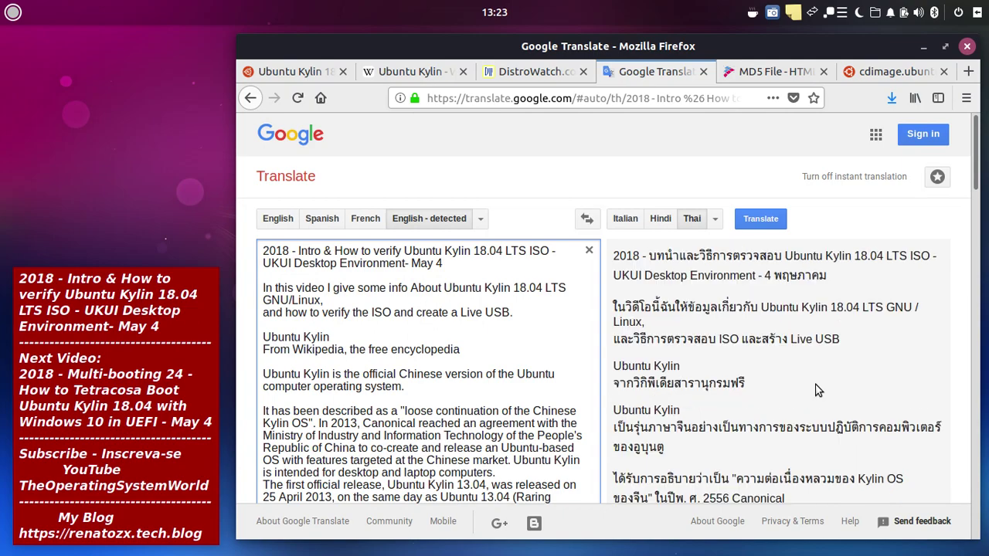
pyautogui.scroll(-10, 818, 391)
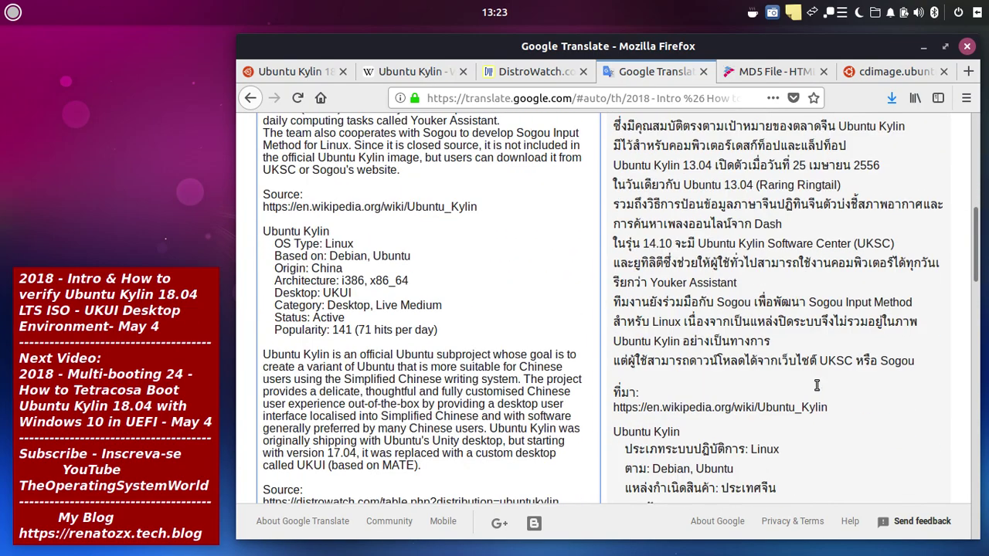
pyautogui.scroll(-5, 818, 387)
pyautogui.scroll(-3, 819, 390)
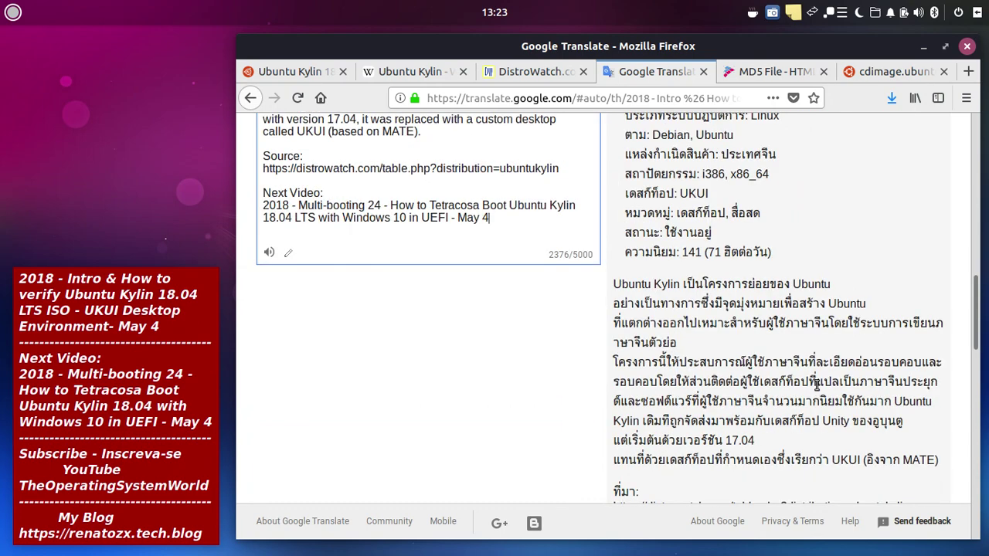
pyautogui.scroll(-3, 817, 385)
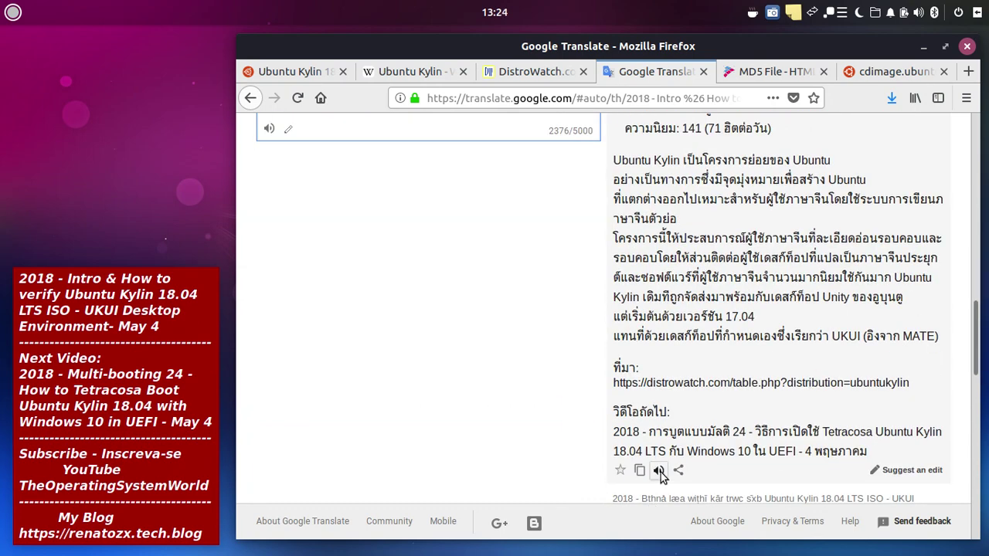
pyautogui.scroll(10, 850, 379)
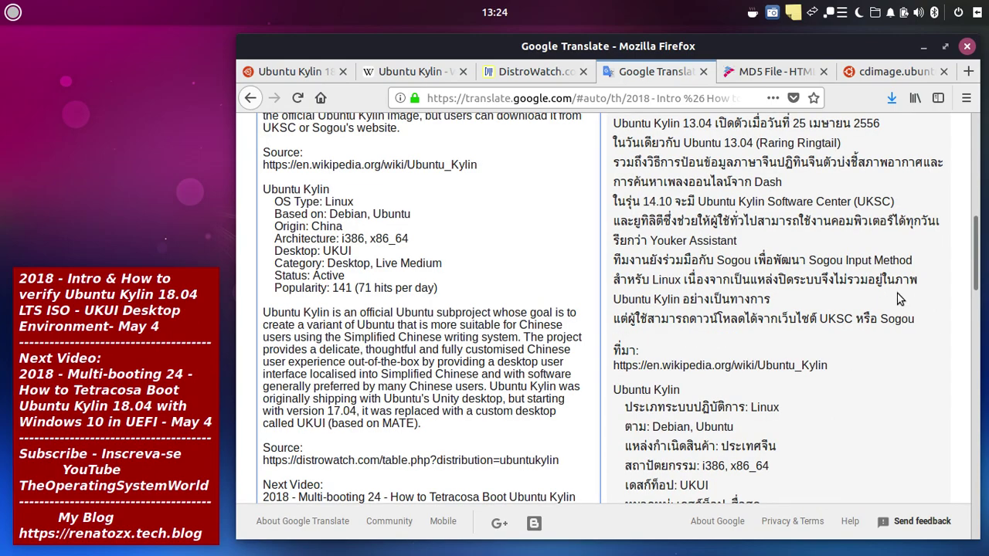
pyautogui.scroll(8, 899, 299)
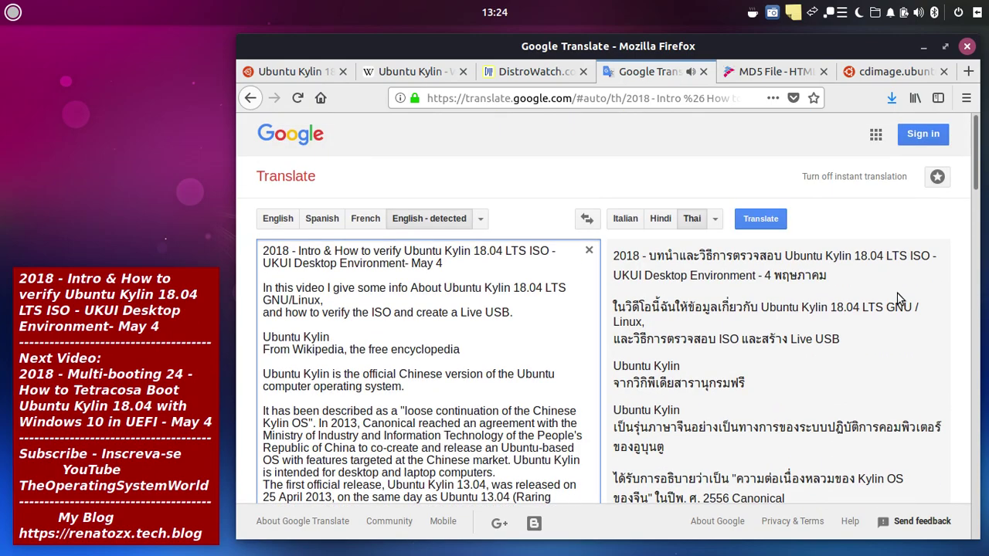
# - View the Ubuntu Kylin overview on the DistroWatch page and return to Google Translate
pyautogui.click(536, 72)
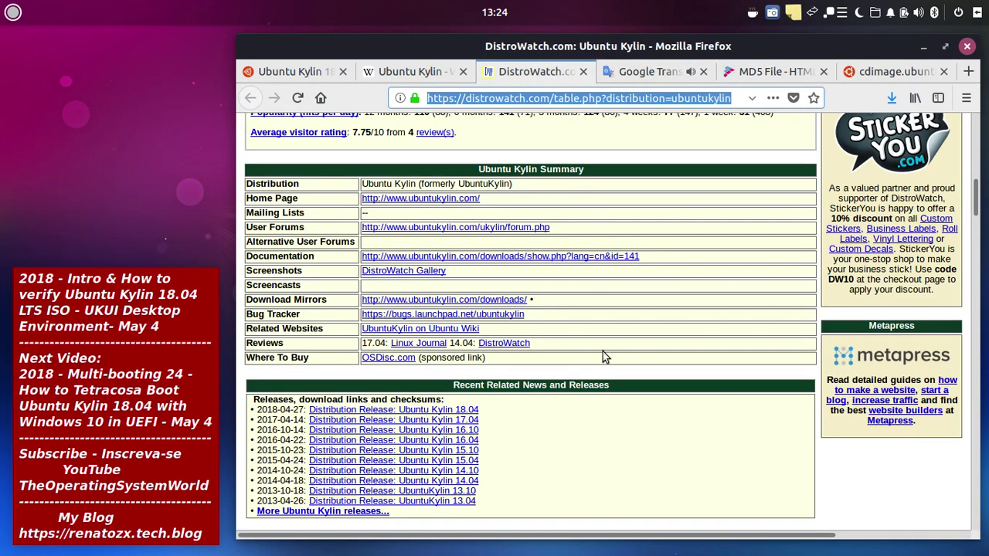
pyautogui.scroll(8, 691, 377)
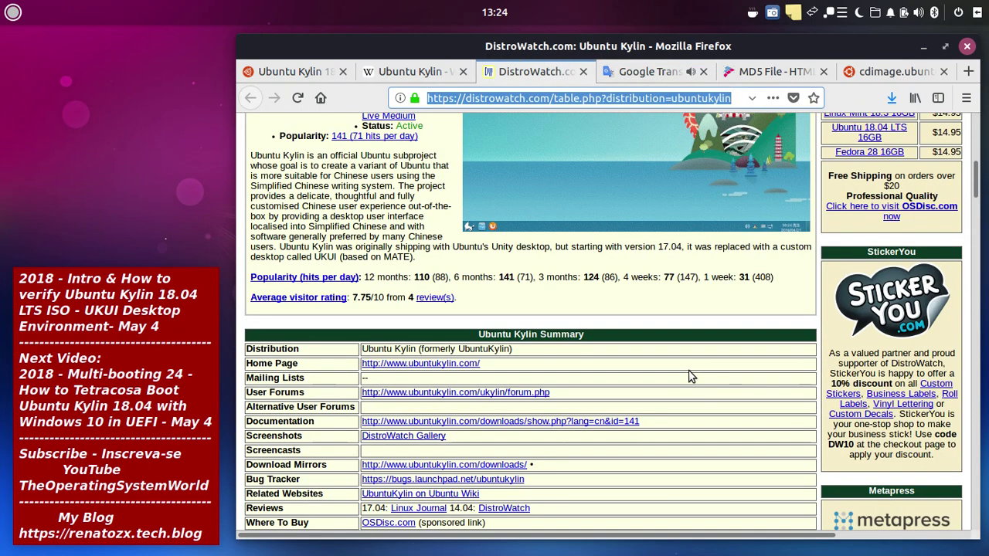
pyautogui.scroll(2, 690, 377)
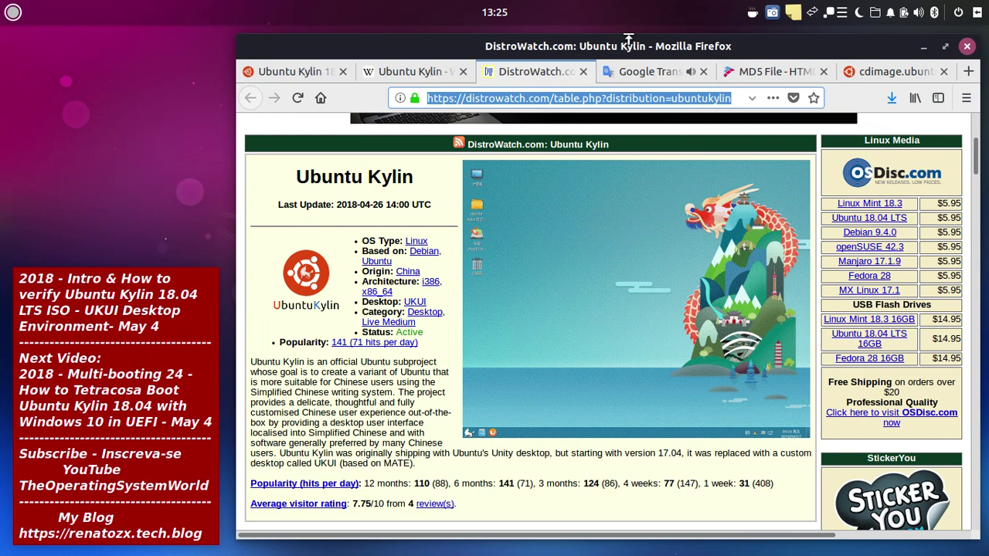
pyautogui.click(663, 71)
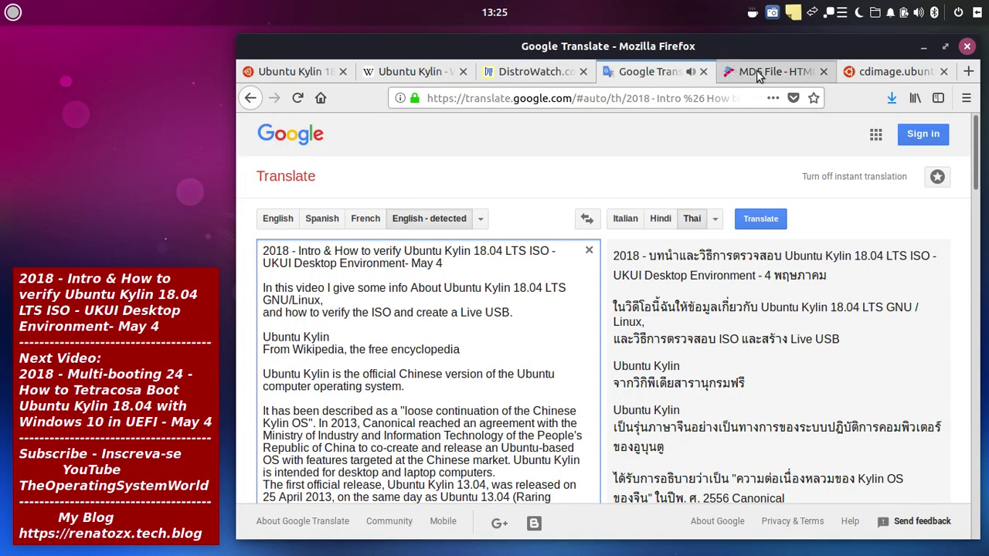
# - Return to the MD5 File calculator to check the ISO's SHA-256 calculation, and pause the screen recording
pyautogui.click(781, 77)
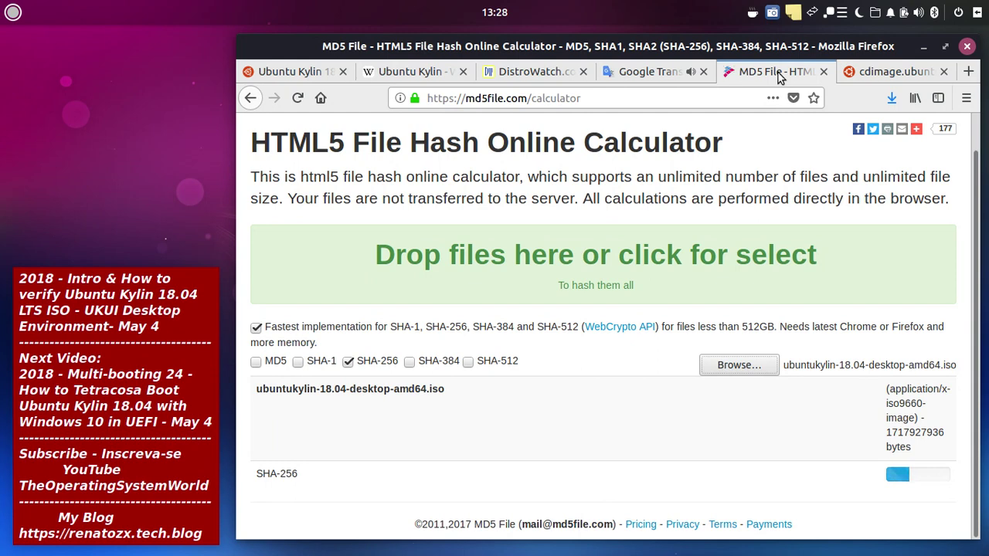
pyautogui.click(773, 13)
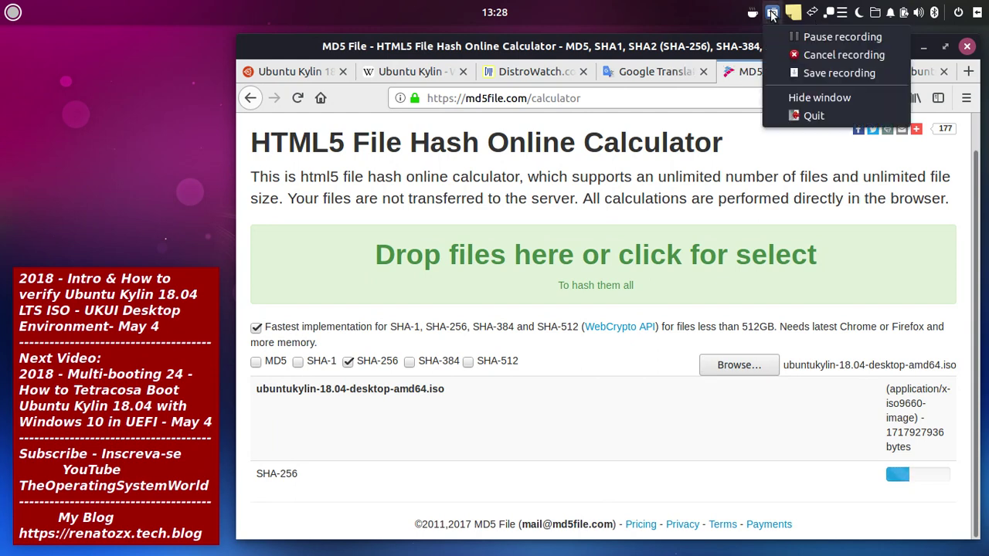
pyautogui.click(802, 38)
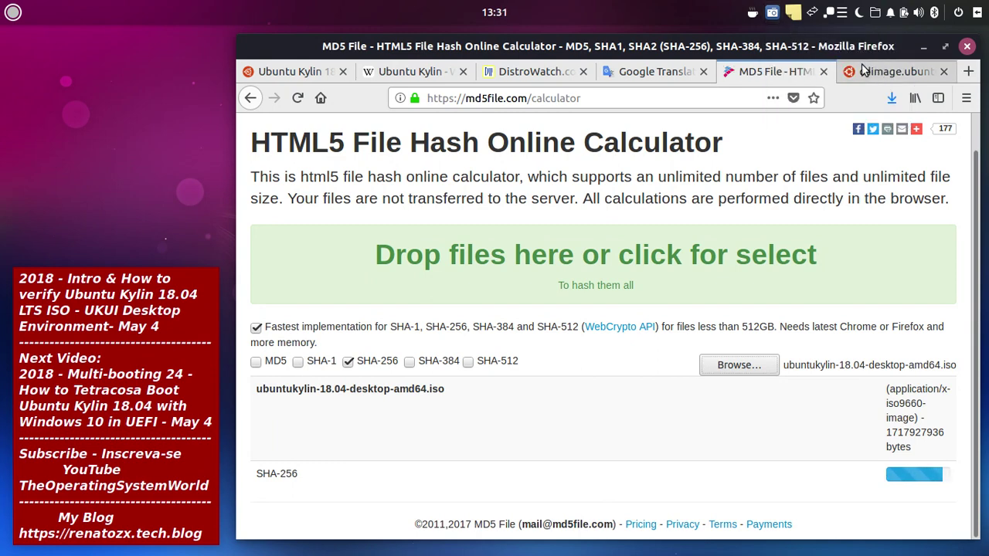
# - Change the Google Translate target language to Portuguese and play the translated video notes aloud
pyautogui.click(665, 71)
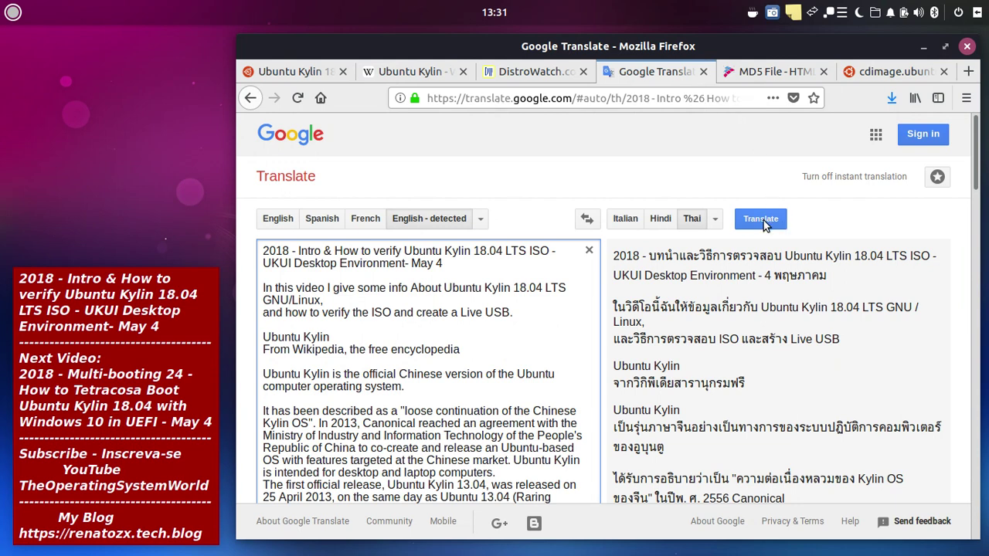
pyautogui.click(717, 222)
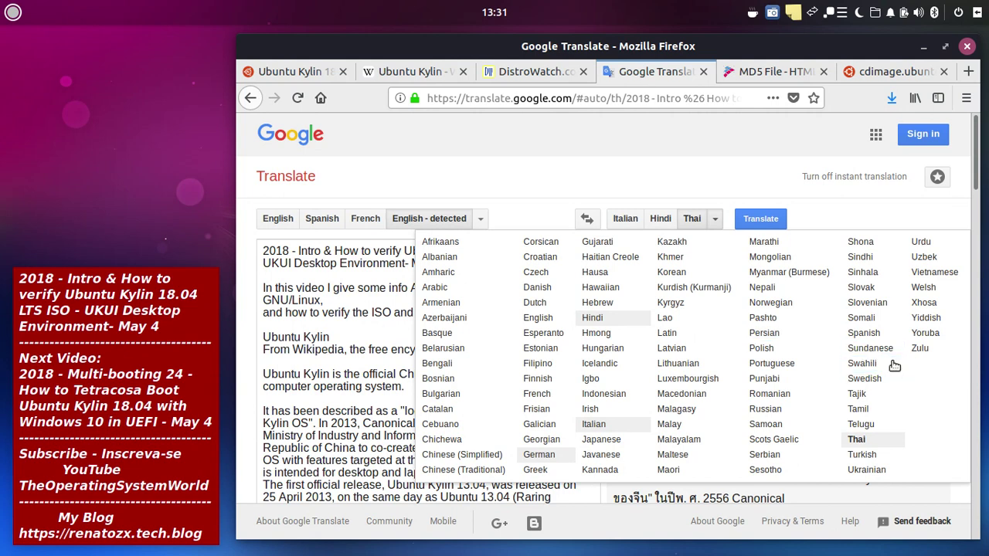
pyautogui.click(782, 370)
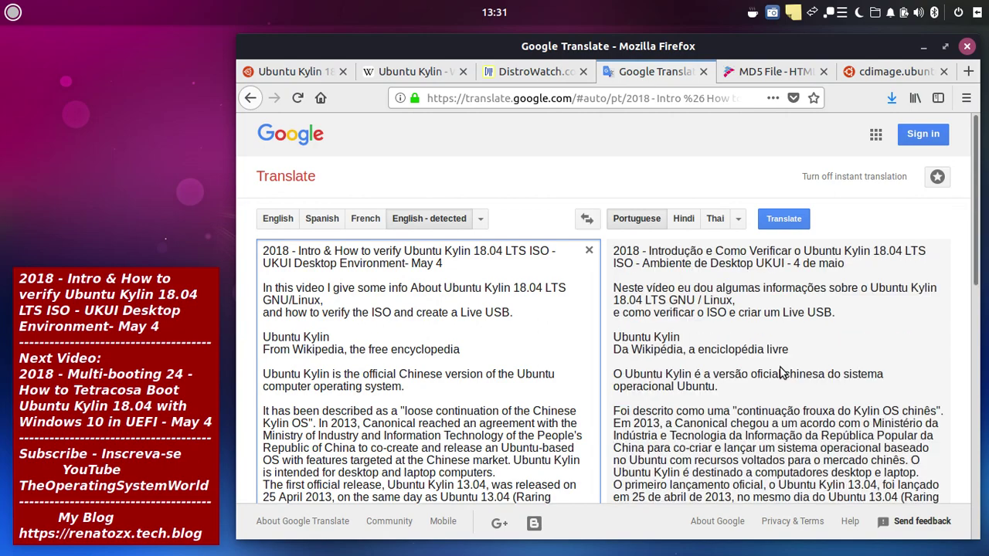
pyautogui.scroll(-8, 780, 374)
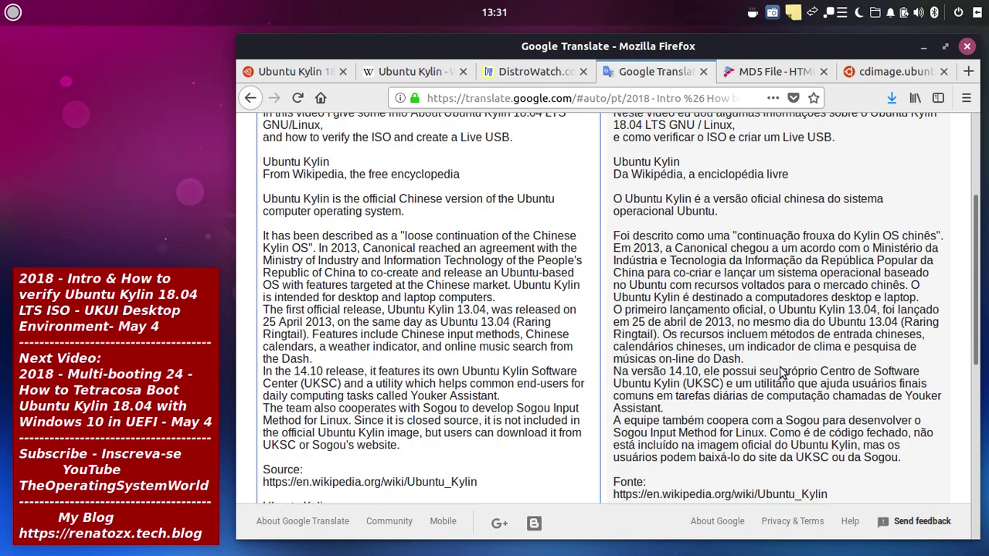
pyautogui.scroll(-5, 780, 374)
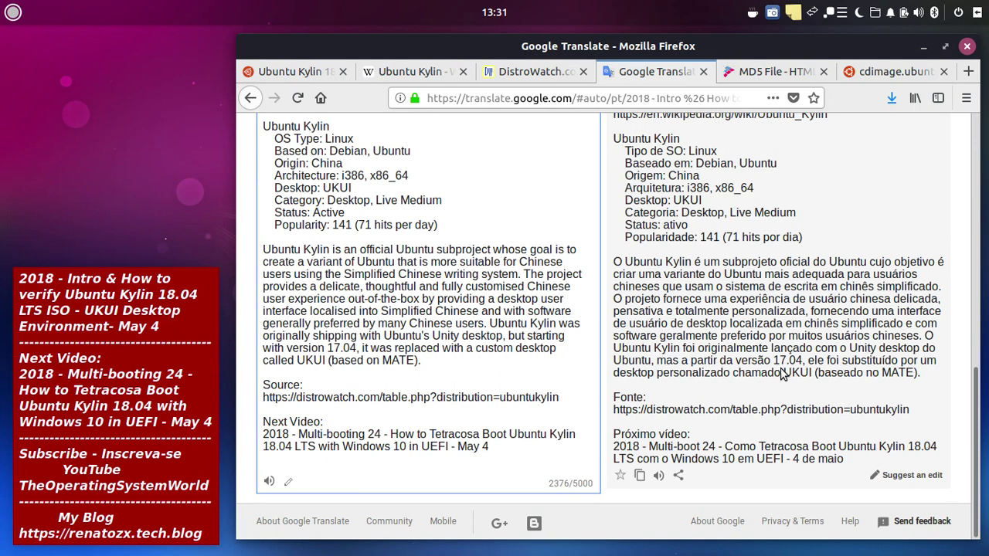
pyautogui.click(658, 475)
pyautogui.scroll(10, 688, 340)
pyautogui.scroll(3, 688, 340)
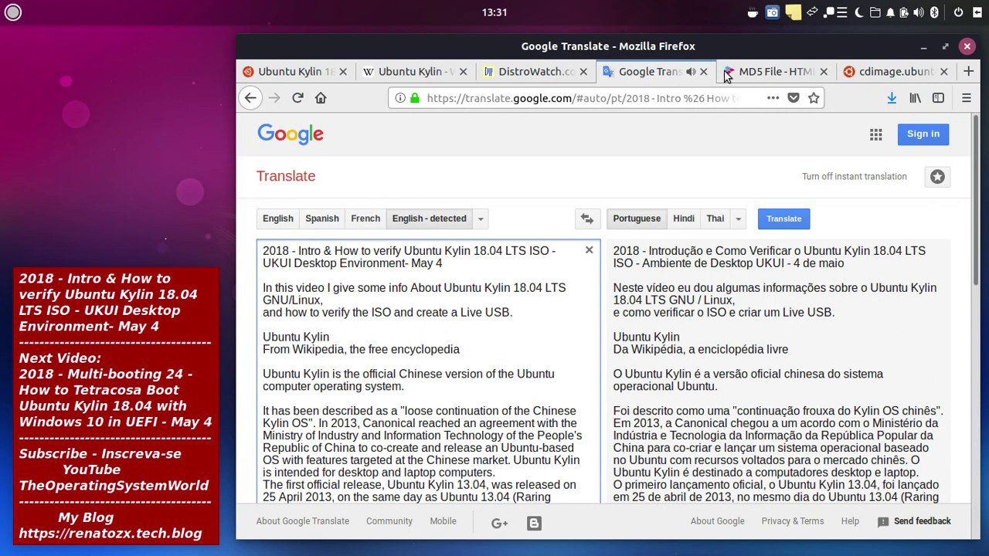
# - Return to the MD5 File calculator, open Guvcview, and minimize its controls window while keeping the webcam preview
pyautogui.click(778, 75)
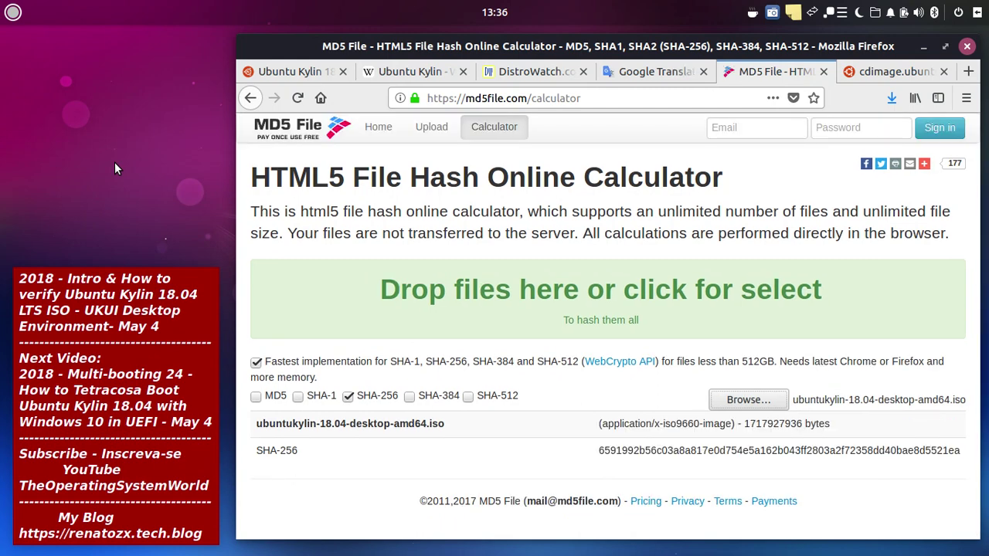
pyautogui.moveTo(981, 136)
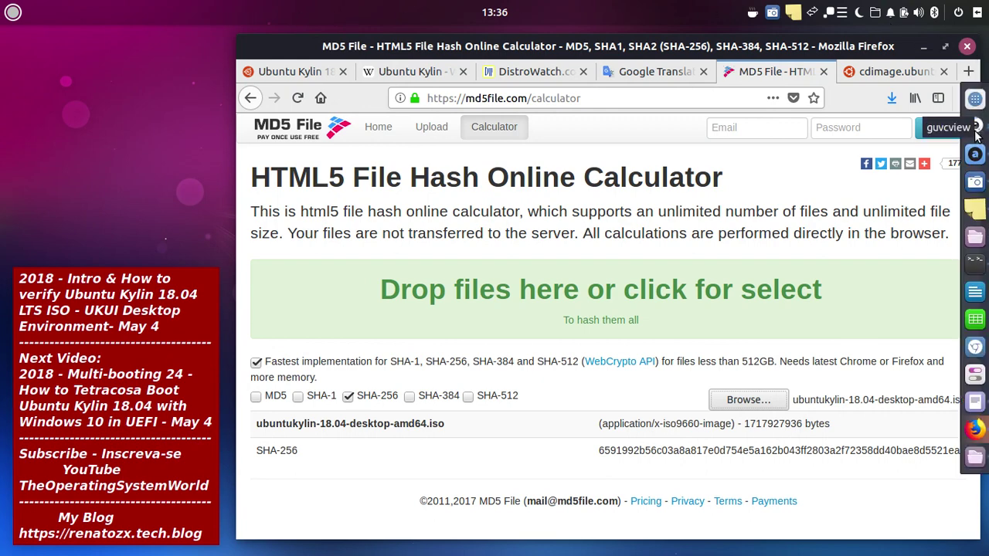
pyautogui.click(977, 130)
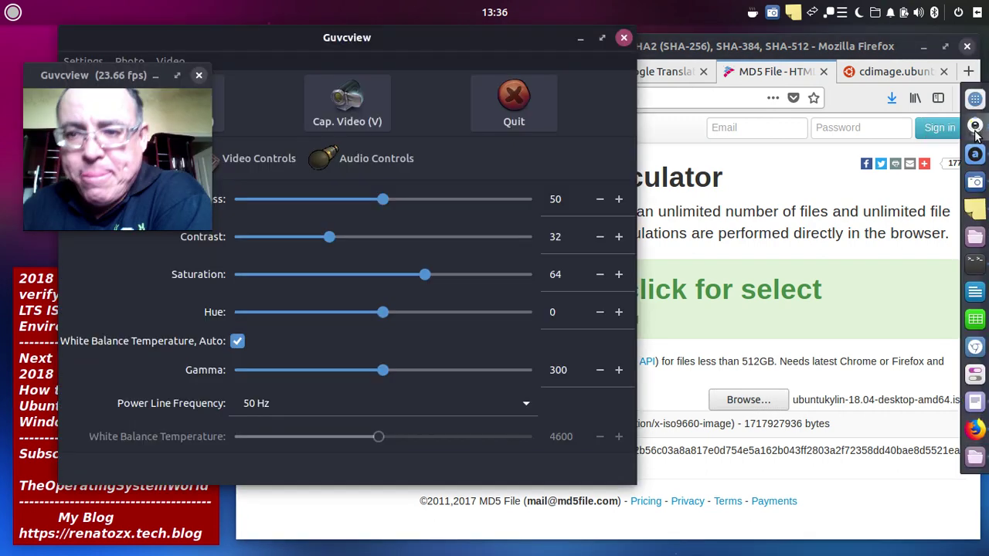
pyautogui.click(580, 38)
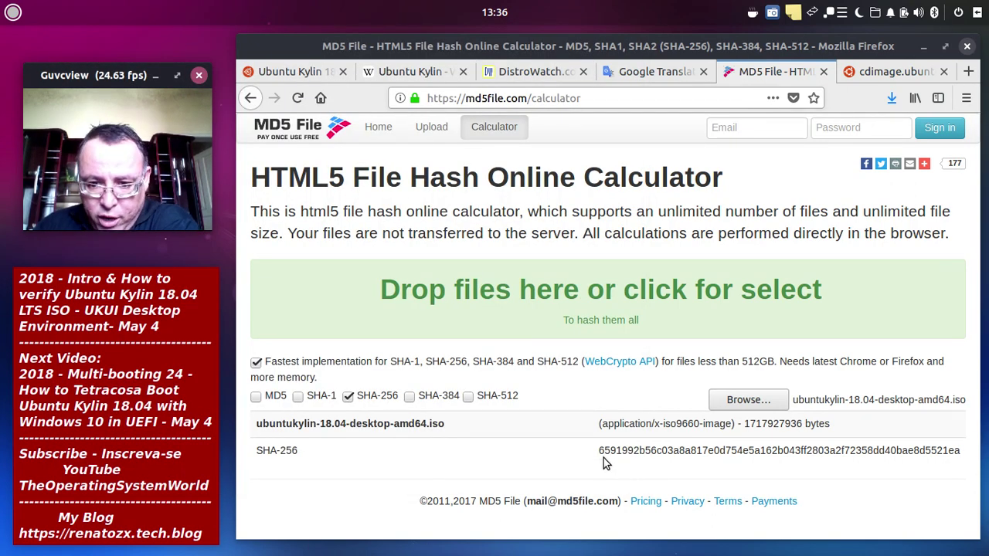
# - Compare the calculated SHA-256 hash with the ubuntukylin-18.04-desktop-amd64.iso entry on the SHA256SUMS page, and return to the calculator
pyautogui.moveTo(598, 451); pyautogui.dragTo(616, 449)
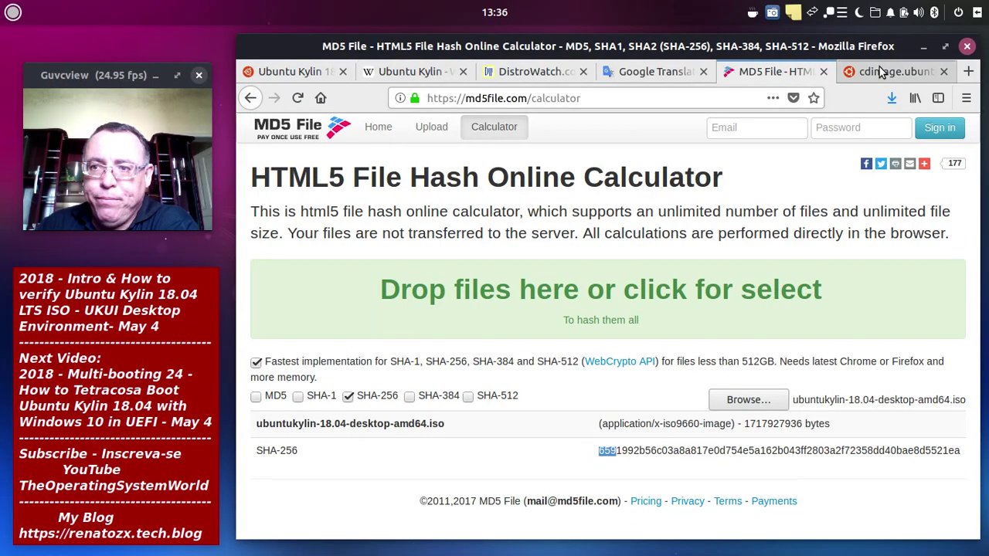
pyautogui.click(881, 71)
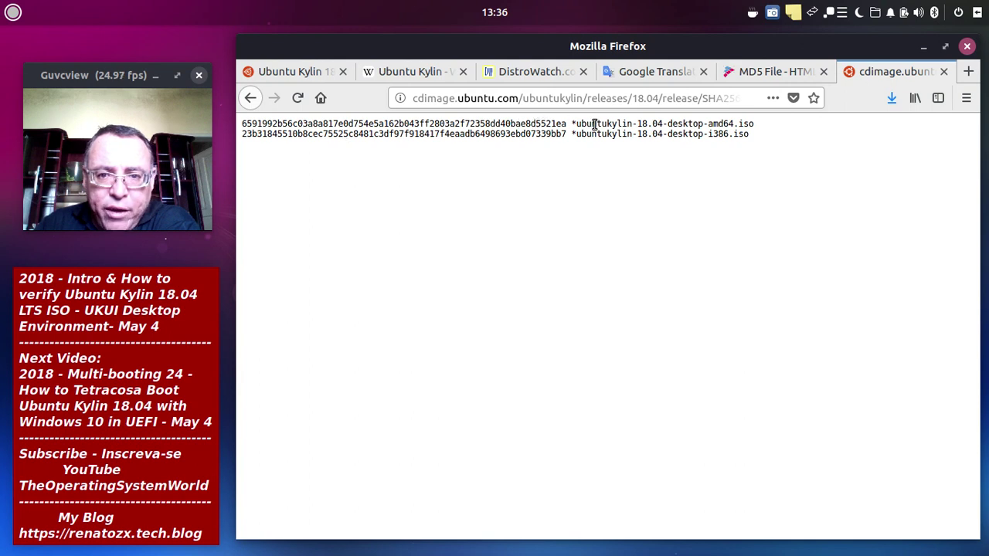
pyautogui.moveTo(555, 124); pyautogui.dragTo(582, 123)
pyautogui.click(533, 176)
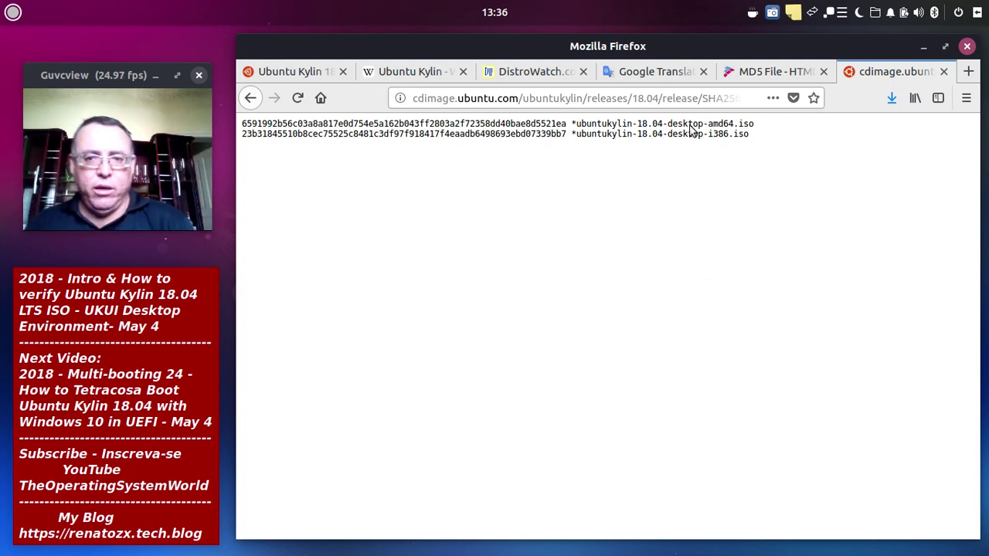
pyautogui.click(736, 72)
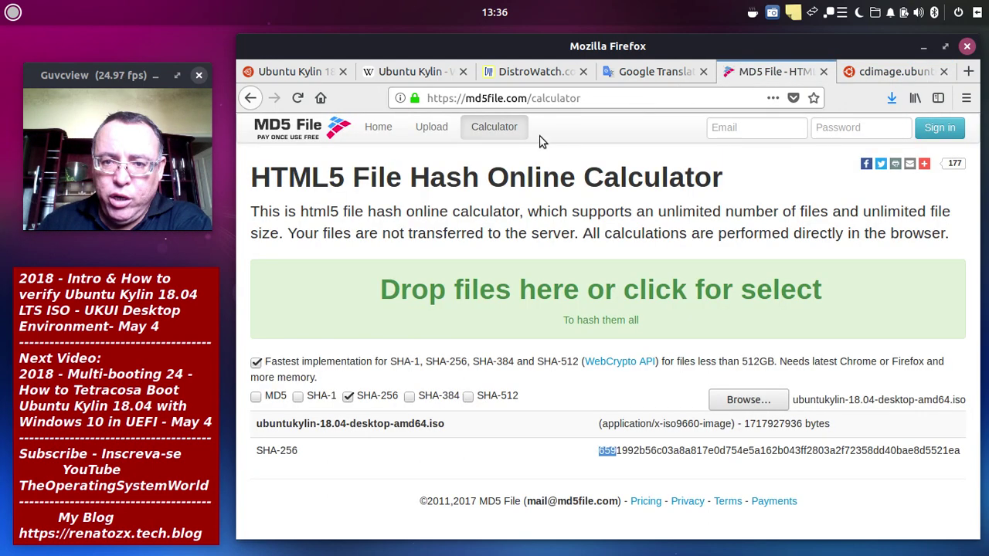
# - View the connection security and permissions information for md5file.com, and dismiss it
pyautogui.click(413, 105)
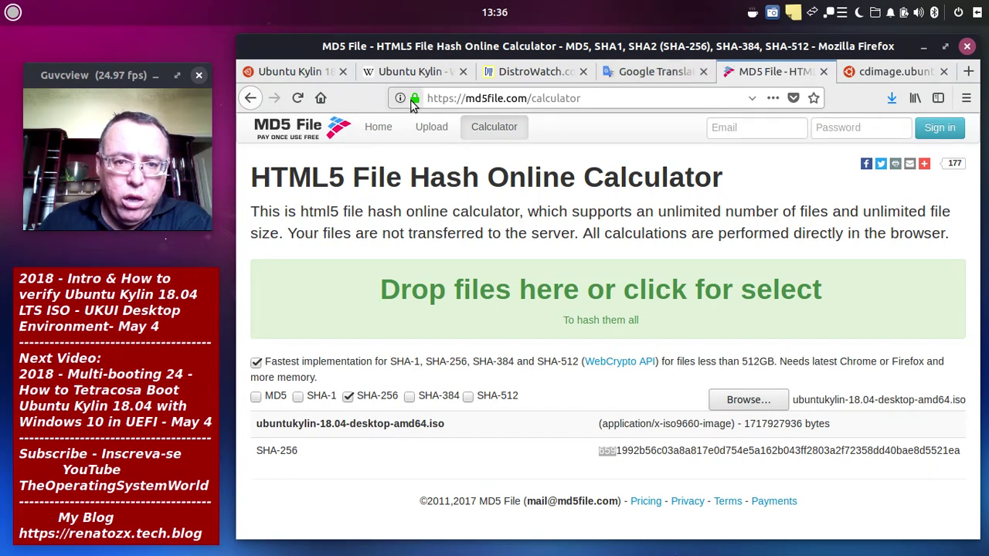
pyautogui.click(413, 99)
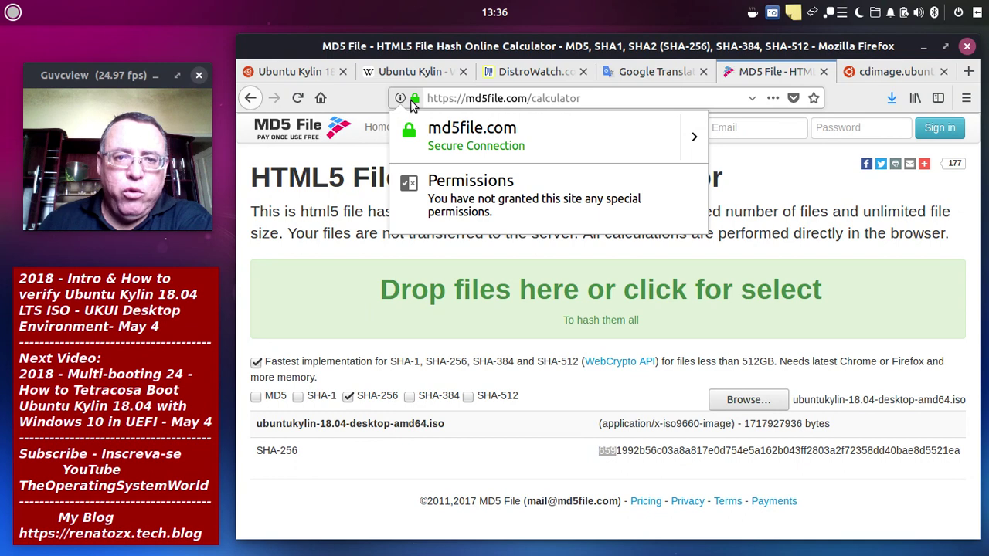
pyautogui.click(412, 102)
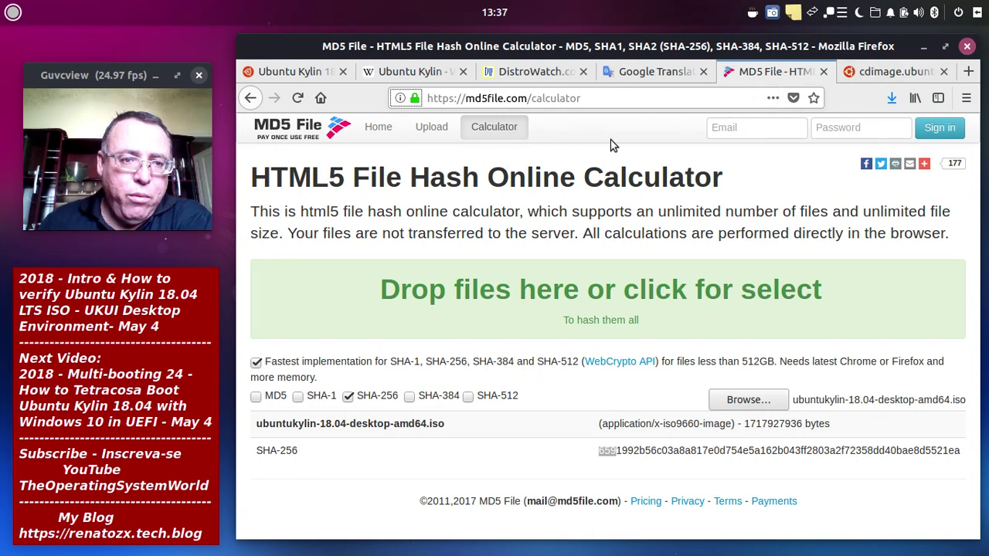
# - Close the Firefox window with all its tabs, and bring up the screen recorder's recording options
pyautogui.hotkey('alt', 'F4')
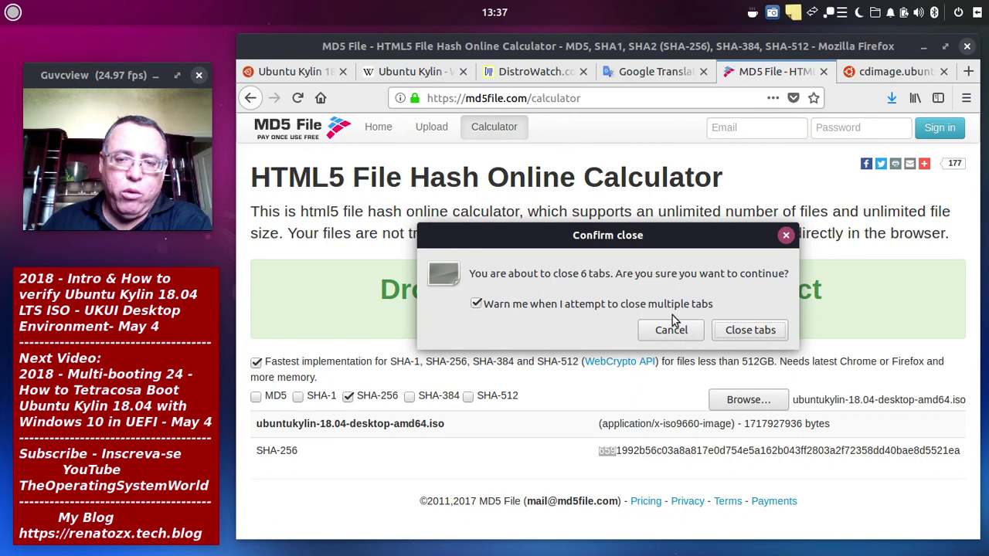
pyautogui.click(766, 329)
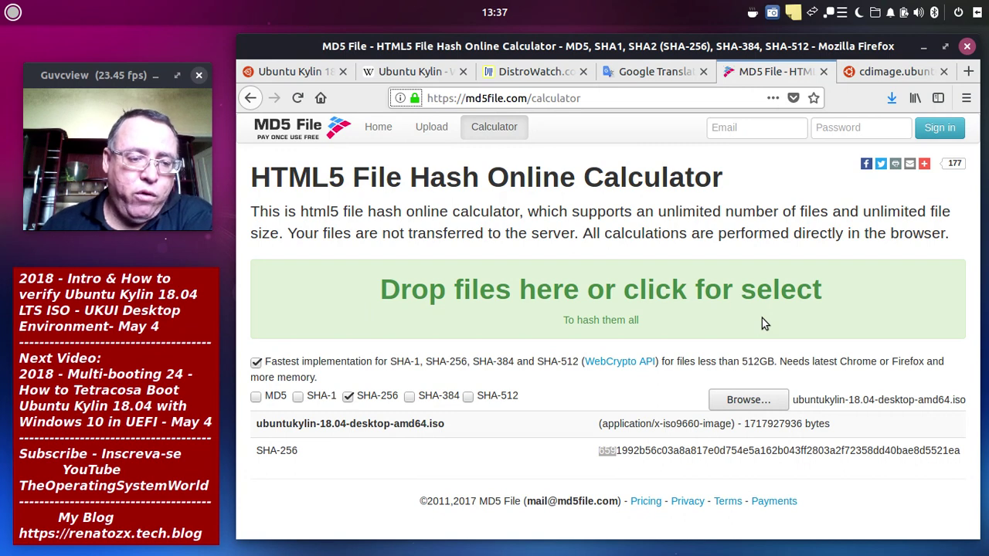
pyautogui.hotkey('alt', 'F4')
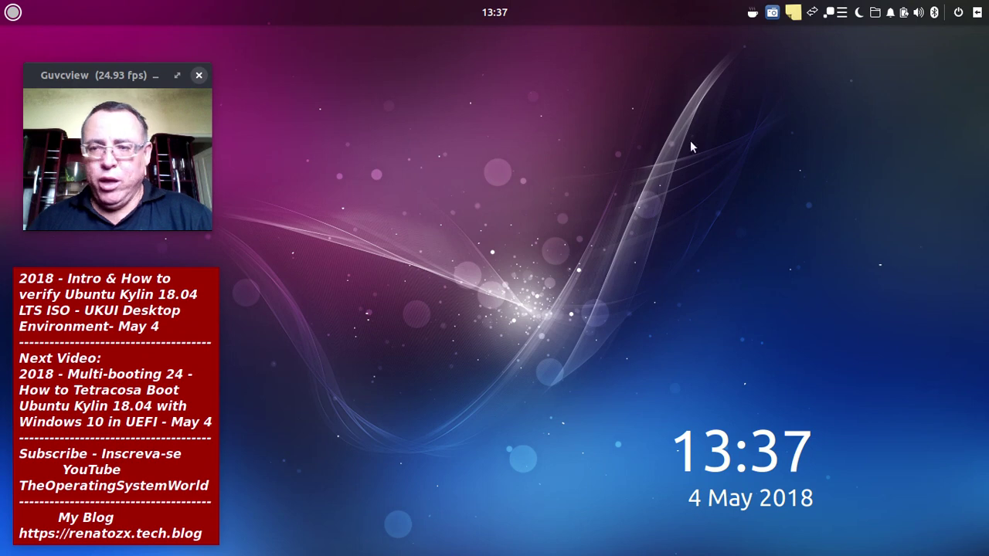
pyautogui.click(772, 12)
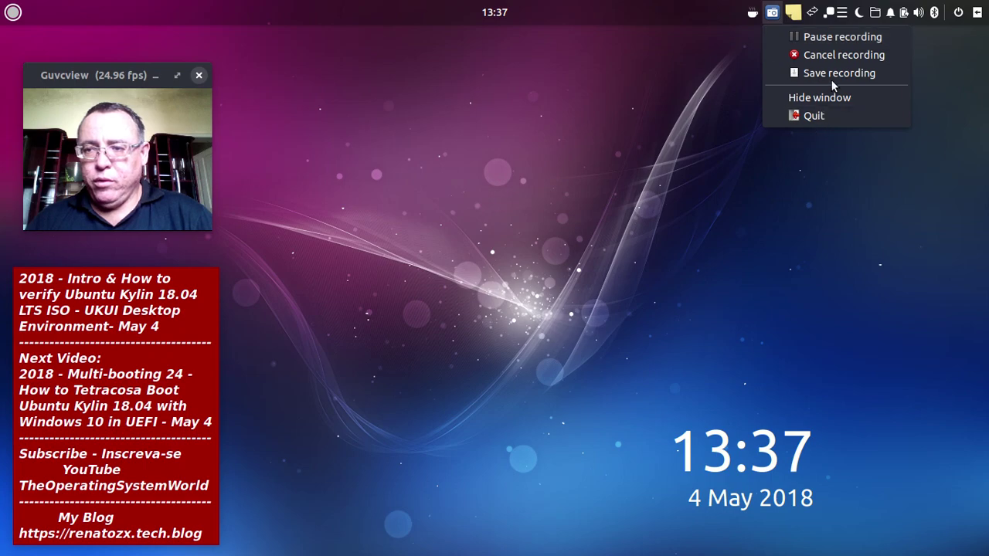